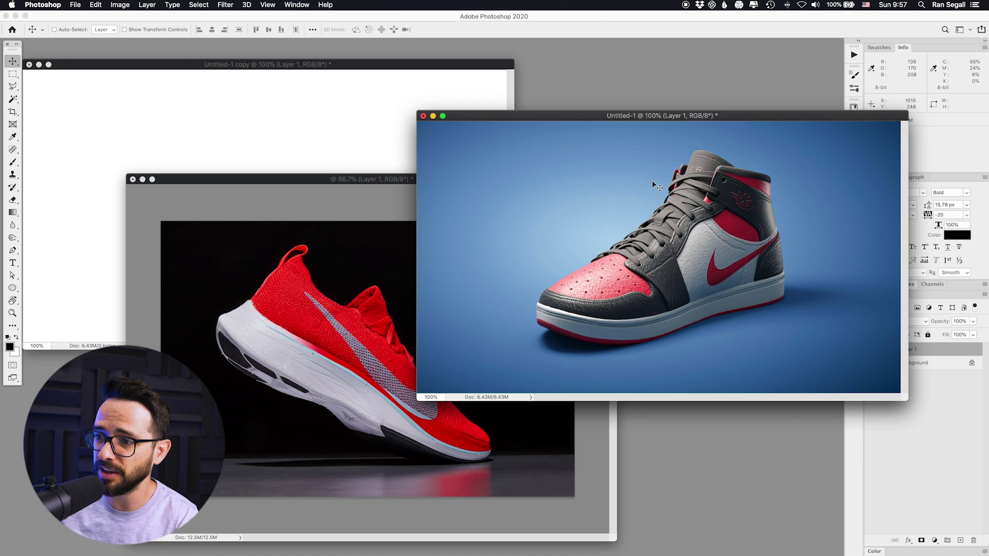
- Bring the red shoe document to the front and move its window slightly upward
left_click(285, 180)
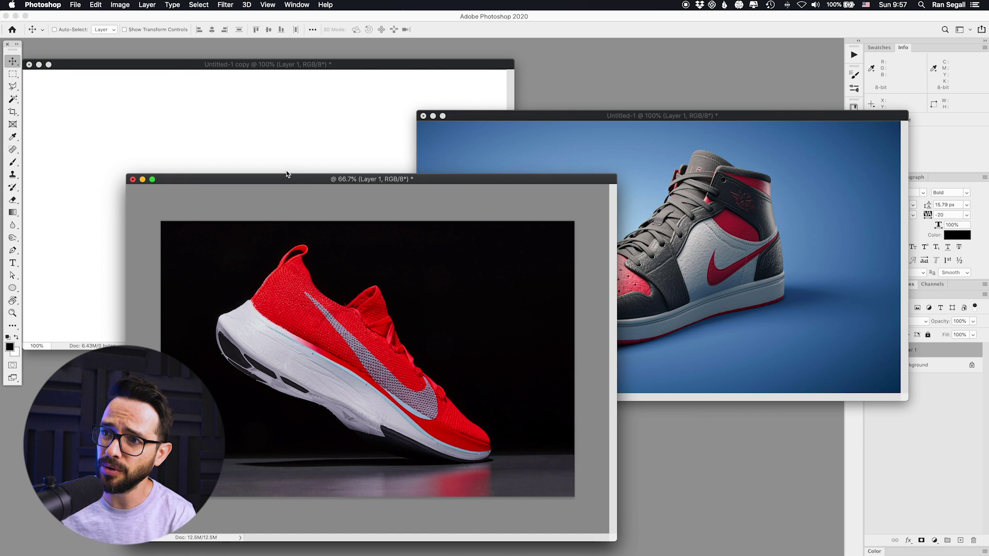
left_click_drag(284, 180, 285, 152)
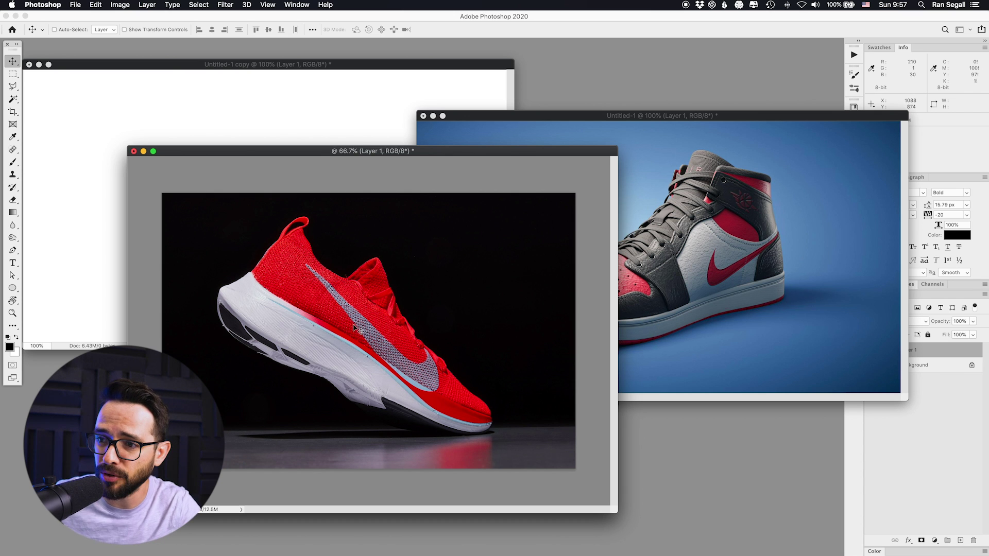
left_click(326, 120)
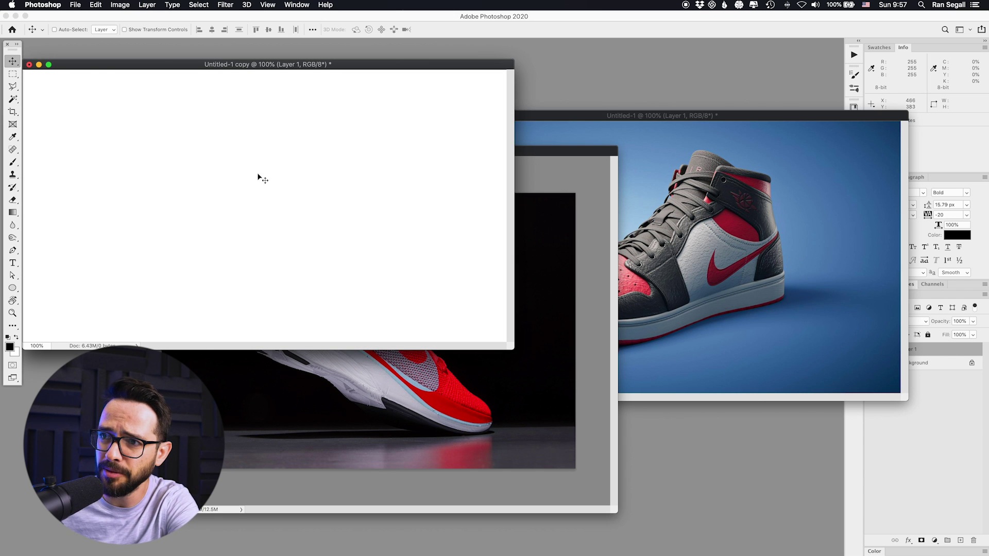
left_click(408, 423)
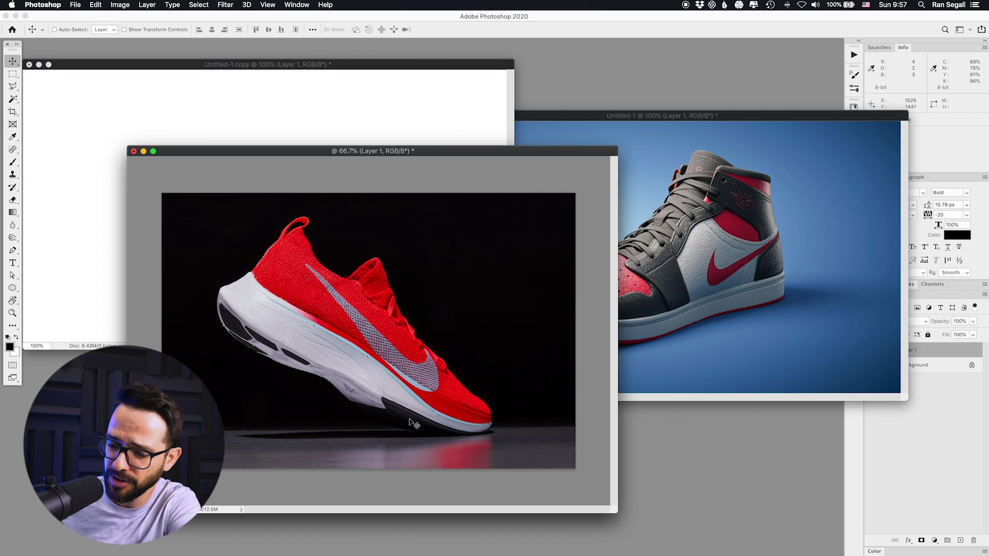
- Sample a bright red and a darker red from the shoe's toe area as the foreground and background colours
key("i")
left_click_drag(444, 396, 442, 400)
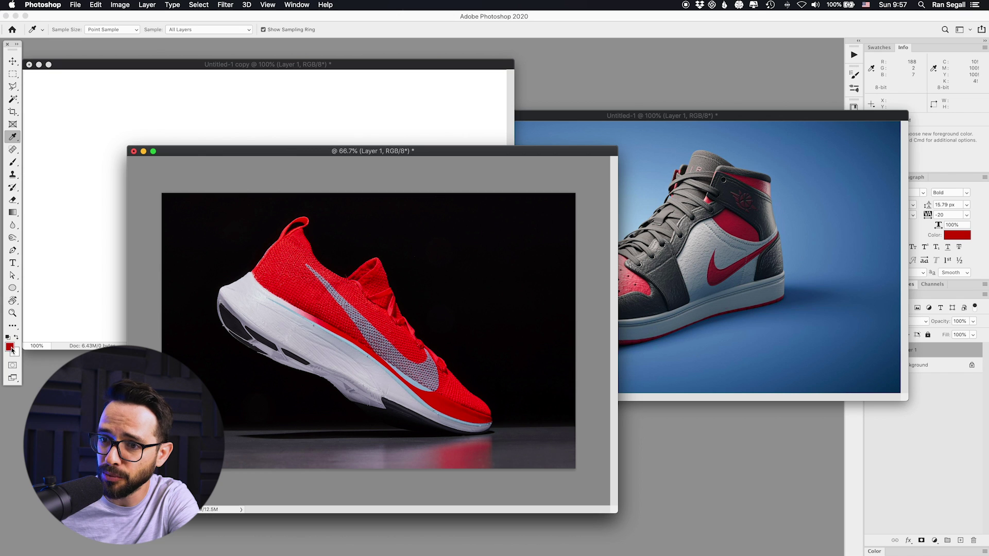
left_click_drag(490, 414, 489, 414)
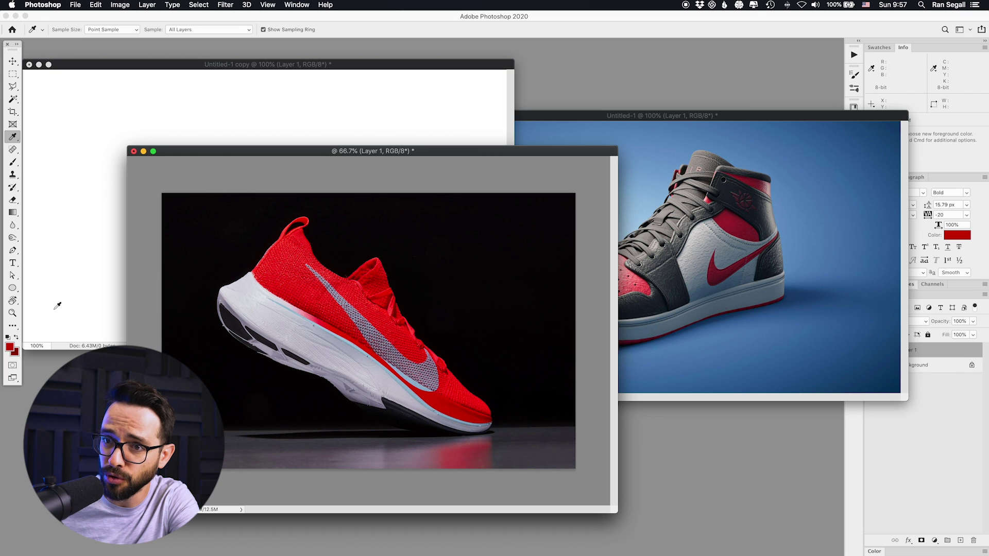
- Fill the blank Untitled-1 copy document with a radial gradient, bright red at the lower-right centre darkening outward, after swapping the two sampled reds
left_click(72, 241)
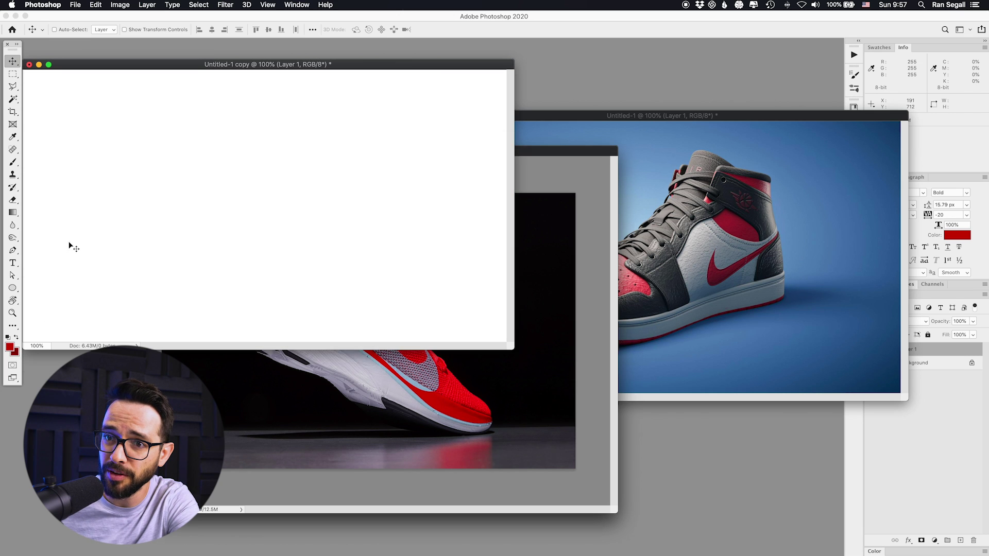
left_click(14, 214)
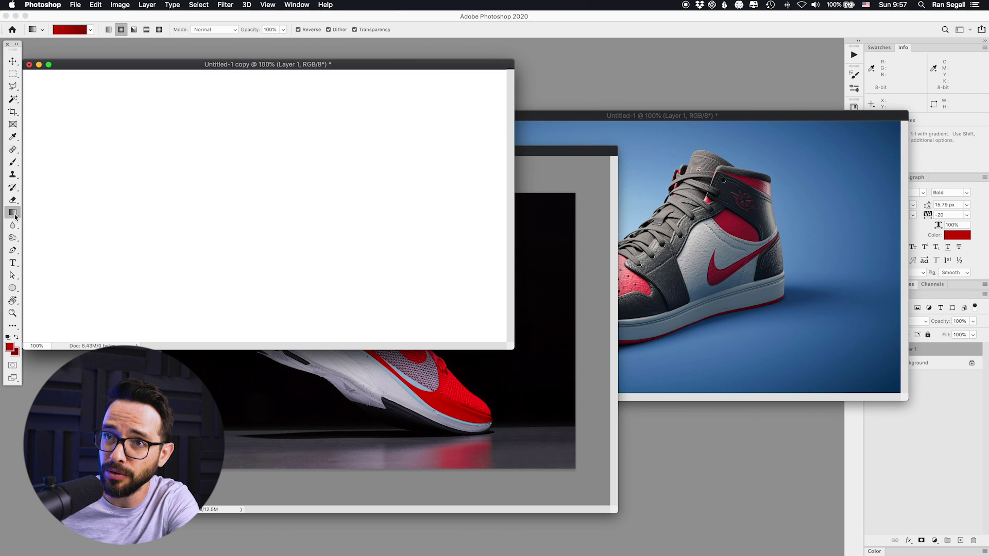
left_click(124, 30)
left_click_drag(333, 242, 49, 131)
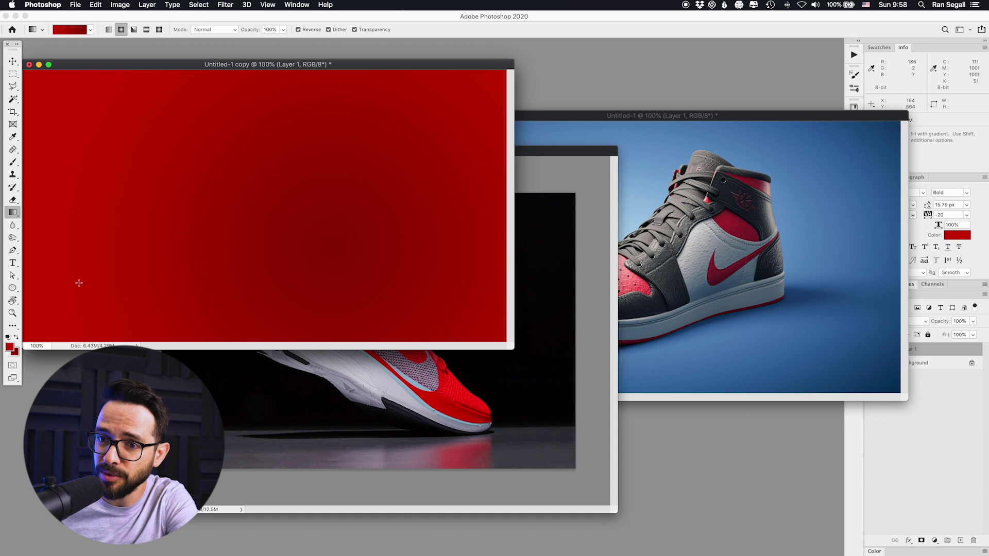
key("super+z")
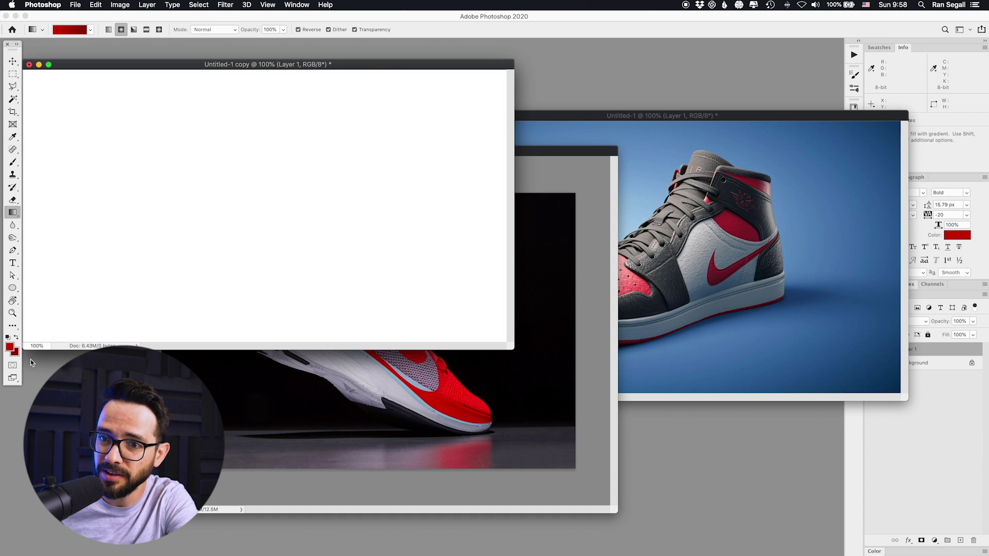
left_click(16, 352, "alt")
left_click_drag(355, 240, 94, 112)
left_click_drag(339, 253, 95, 121)
left_click_drag(358, 258, 104, 124)
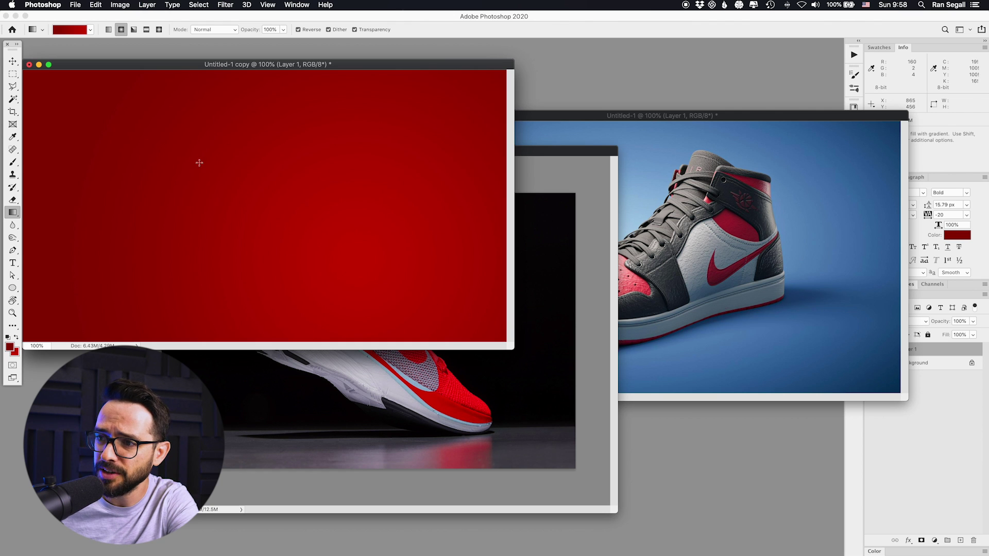
- Switch back to the red shoe document with the Move tool active
key("v")
left_click(446, 403)
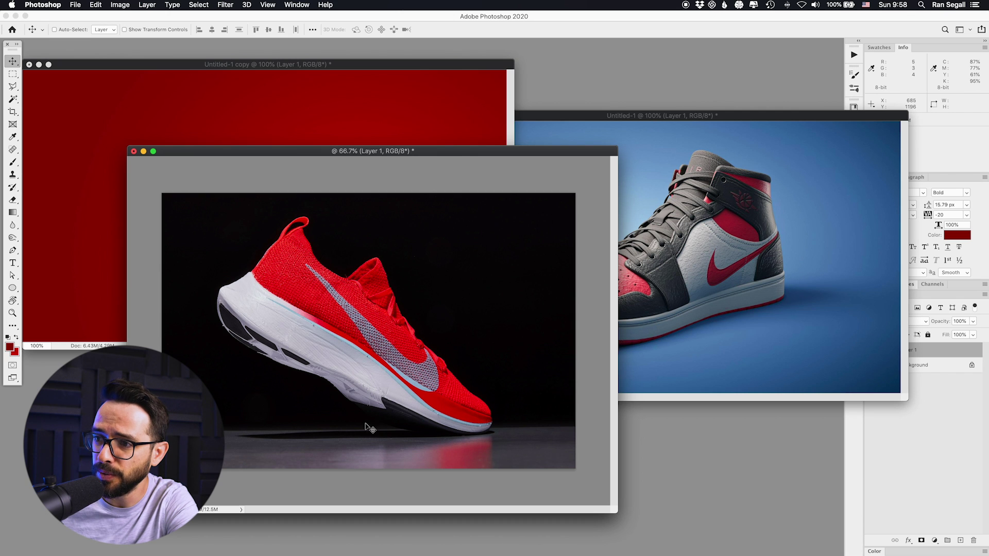
left_click(17, 102)
left_click(11, 103)
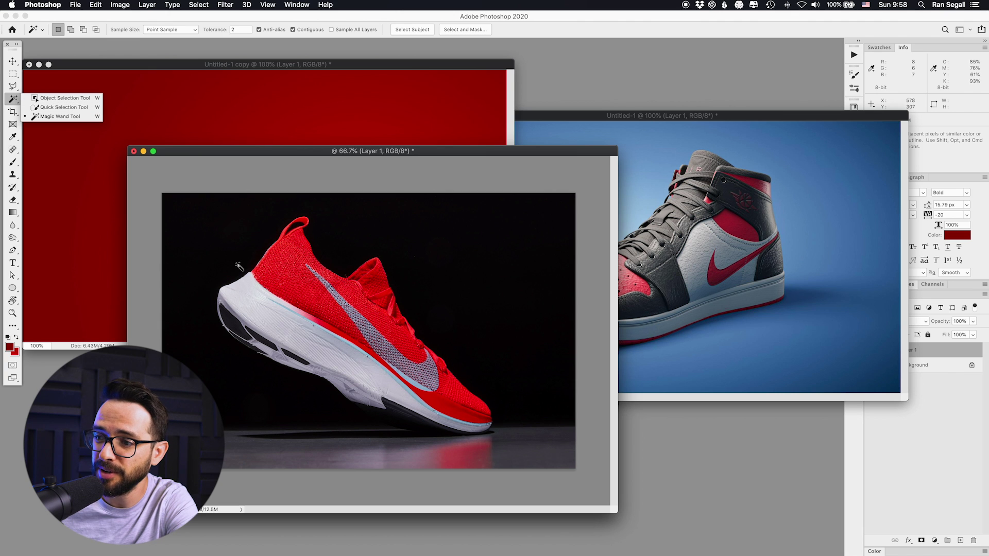
left_click(14, 101)
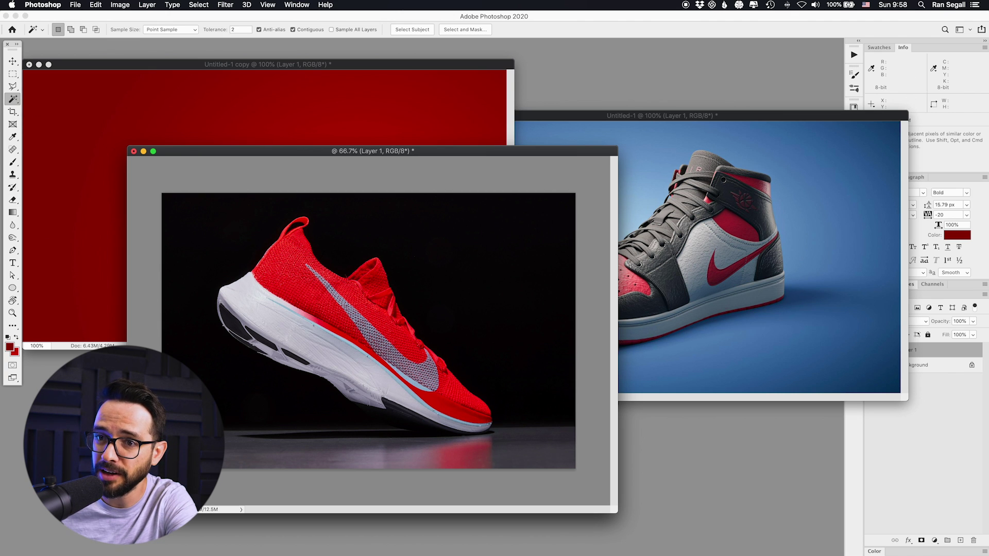
- Activate the Pen tool in Path mode and display the red shoe document full screen
left_click(12, 250)
left_click(55, 252)
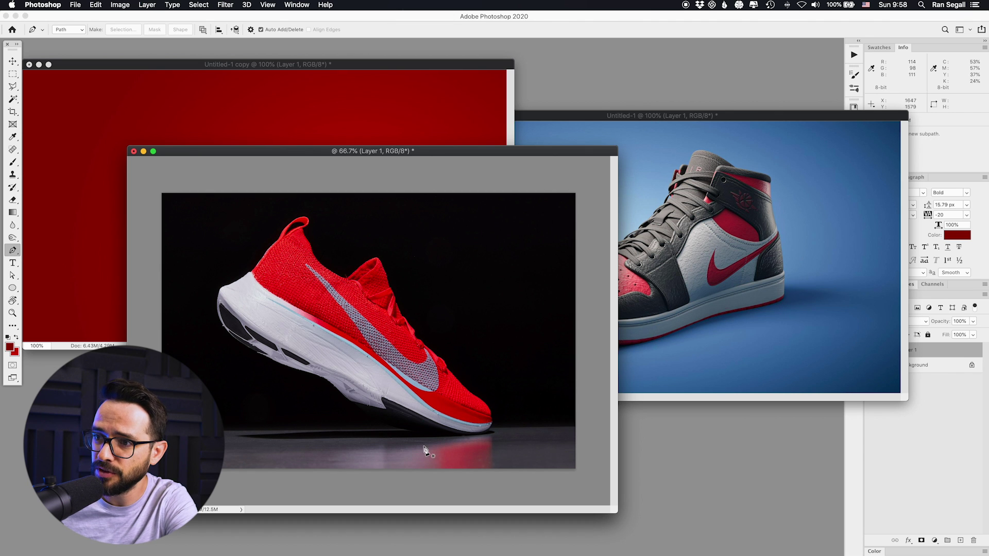
left_click_drag(430, 151, 431, 132)
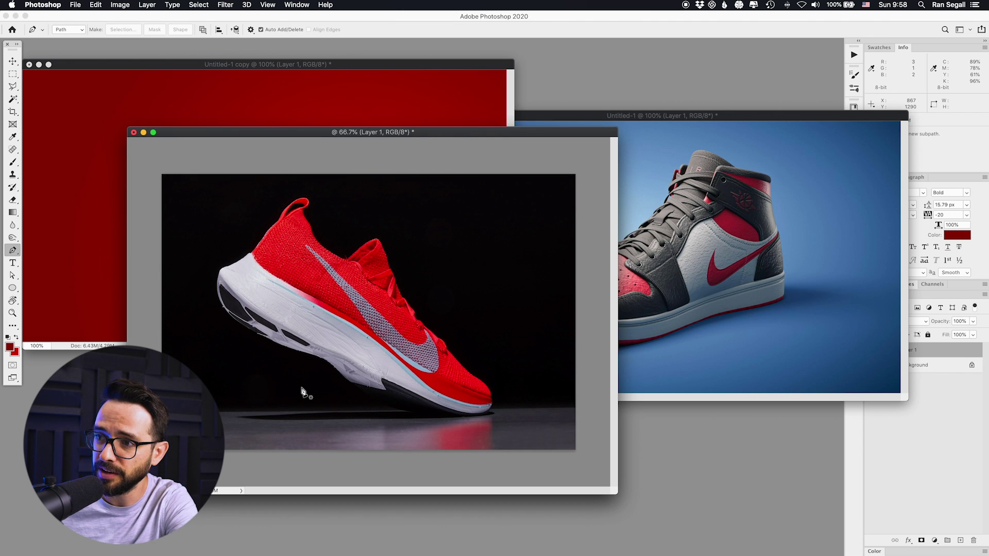
key("f")
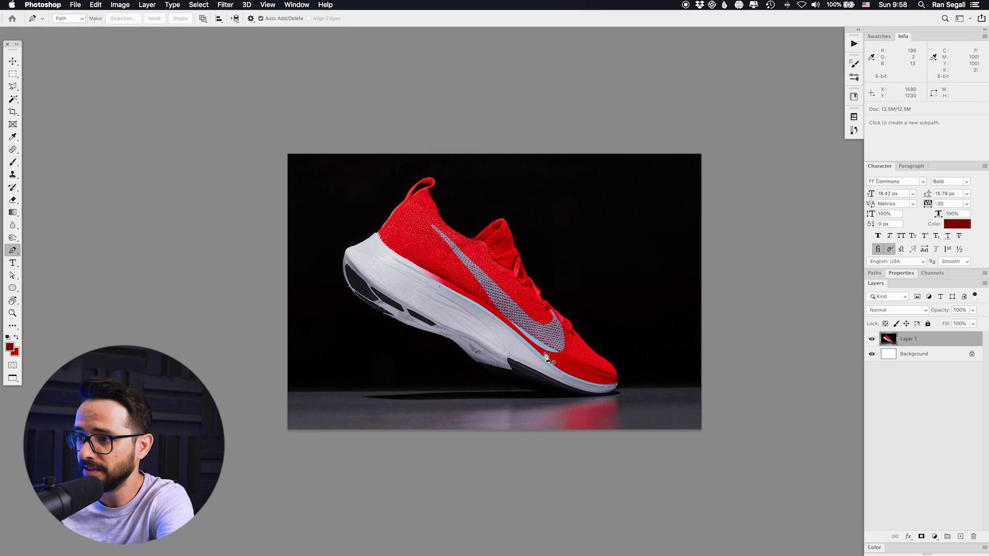
- Start a pen path at the tip of the shoe's toe and trace it along the upper edge to the lowest lace
key("super+equal")
key("super+equal")
left_click_drag(450, 242, 339, 193)
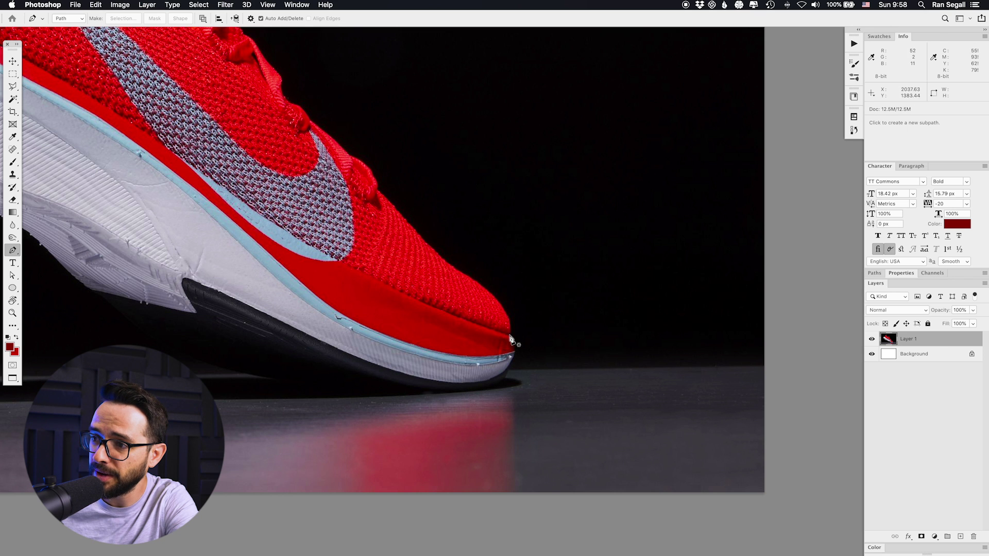
left_click(509, 335)
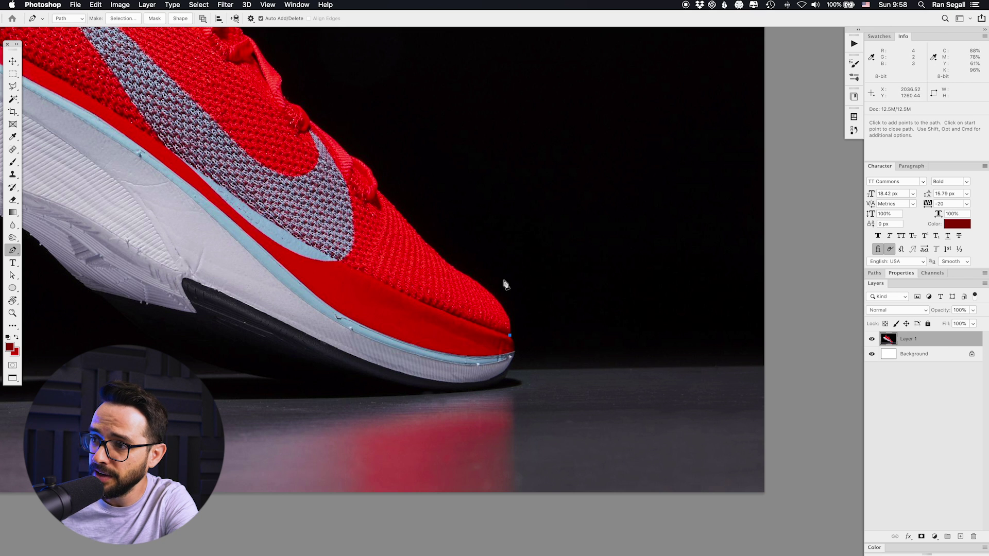
left_click_drag(486, 289, 432, 248)
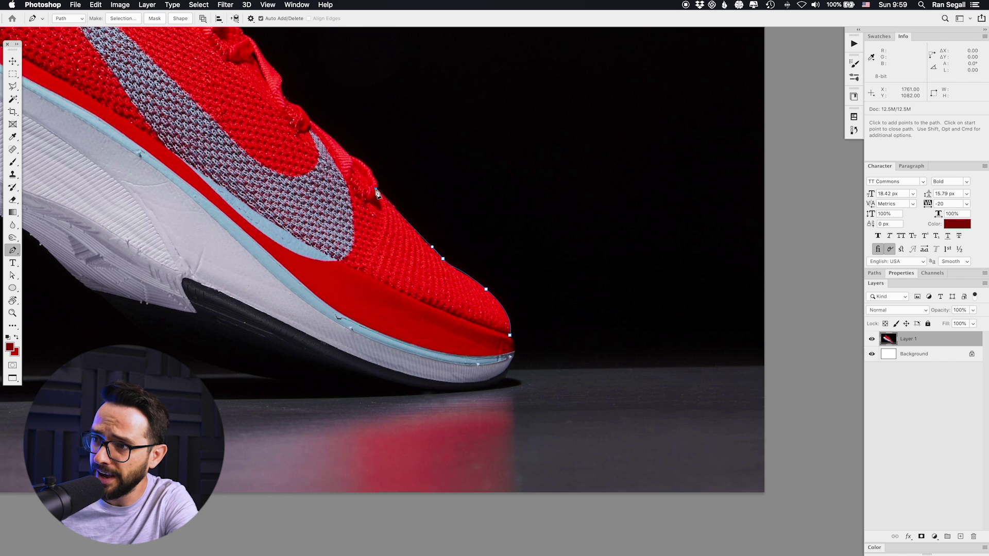
left_click_drag(373, 187, 372, 186)
- Continue the path around the lower lace loops, adjusting the curve handle so it follows the lacing's outer edge
left_click_drag(349, 155, 320, 144)
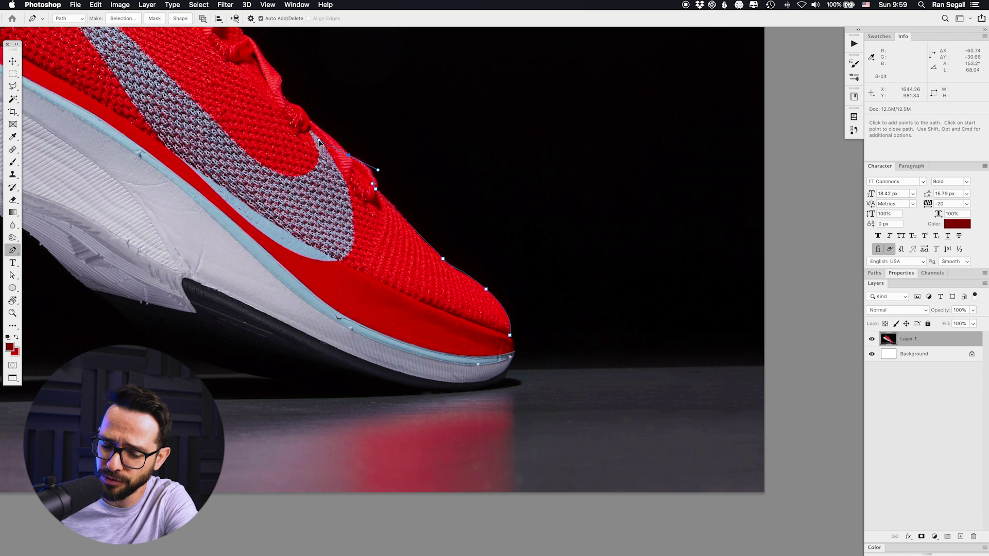
left_click_drag(319, 142, 322, 146)
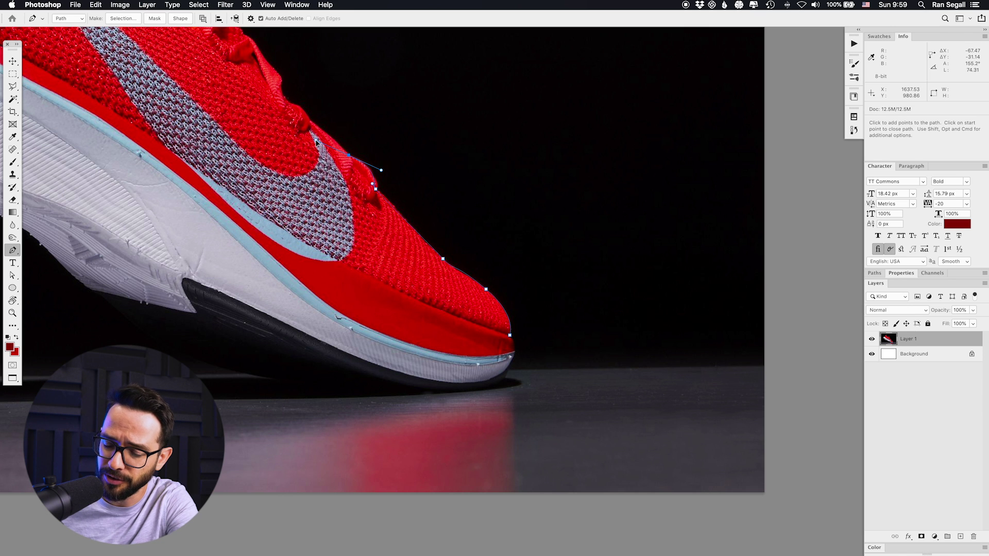
mouse_move(315, 139)
left_mouse_down()
mouse_move(340, 149)
mouse_move(314, 138)
left_mouse_up()
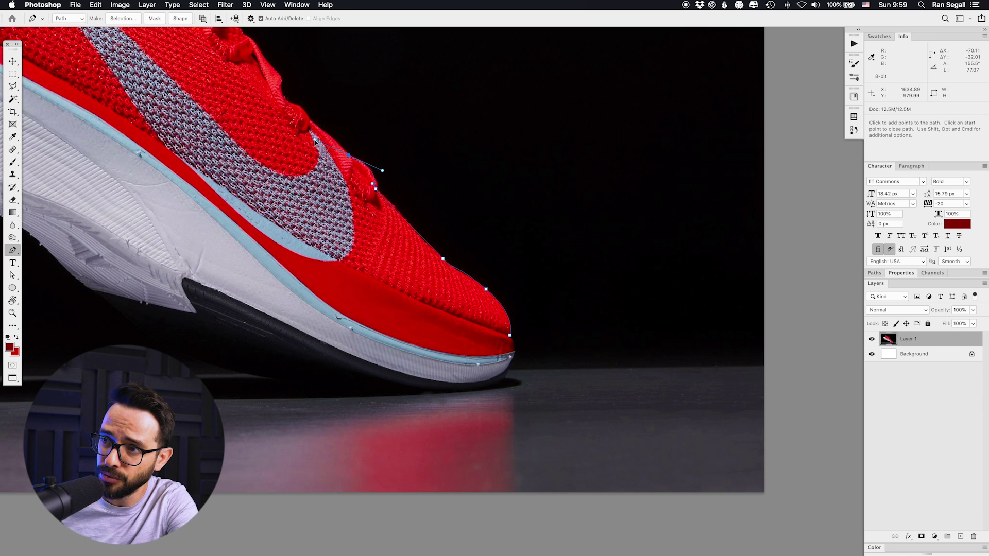
left_click_drag(315, 141, 337, 131)
left_click(310, 121)
left_click_drag(337, 128, 338, 139)
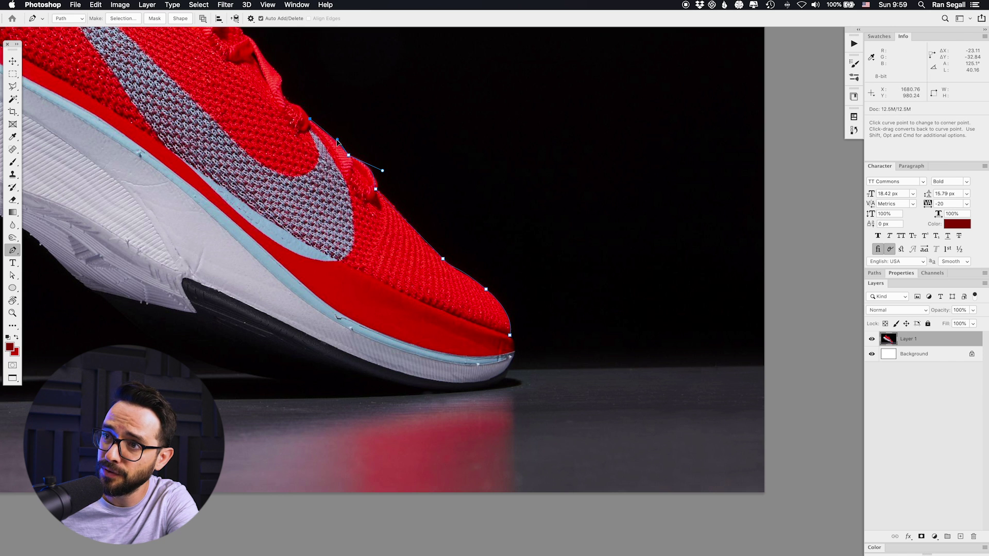
left_click_drag(290, 102, 279, 96)
left_click(282, 77)
- Extend the path with closely spaced anchors up the lacing edge to just below the uppermost lace
left_click_drag(242, 66, 369, 252)
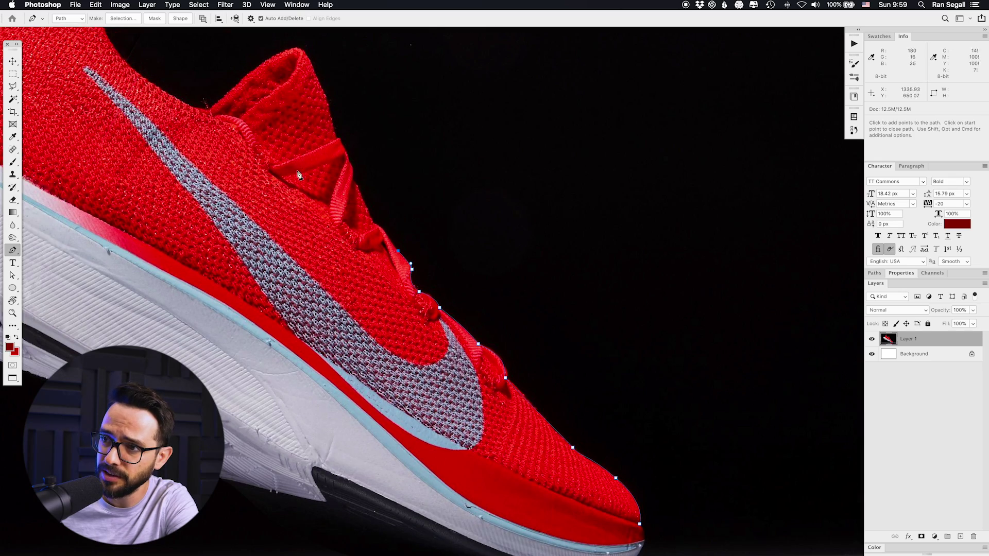
left_click_drag(287, 165, 370, 223)
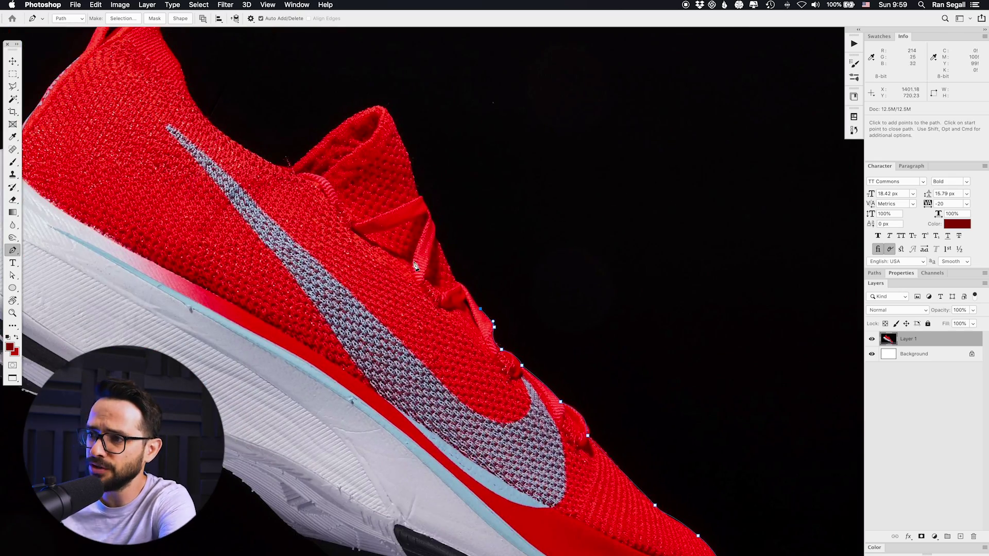
key("super+equal")
mouse_move(437, 276)
left_mouse_down()
mouse_move(416, 272)
mouse_move(450, 283)
left_mouse_up()
key("super+z")
left_click(435, 273)
left_click(428, 256)
left_click(408, 214)
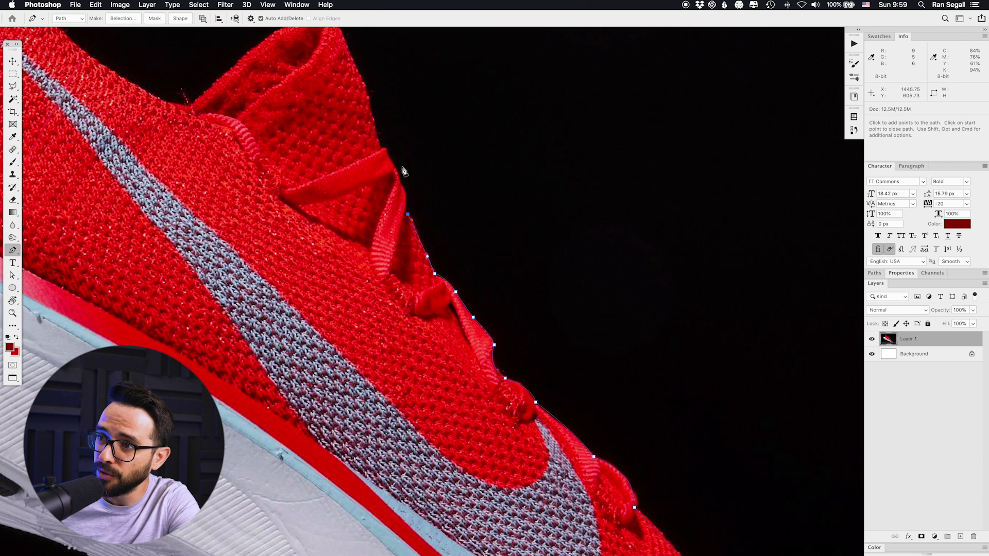
- Trace the path past the uppermost lace and up the tongue's front edge, curving it over the tongue's peak
left_click_drag(398, 181, 379, 146)
left_click(371, 112)
left_click(369, 104)
left_click(366, 96)
key("space")
left_click_drag(363, 84, 338, 190)
left_click(393, 174)
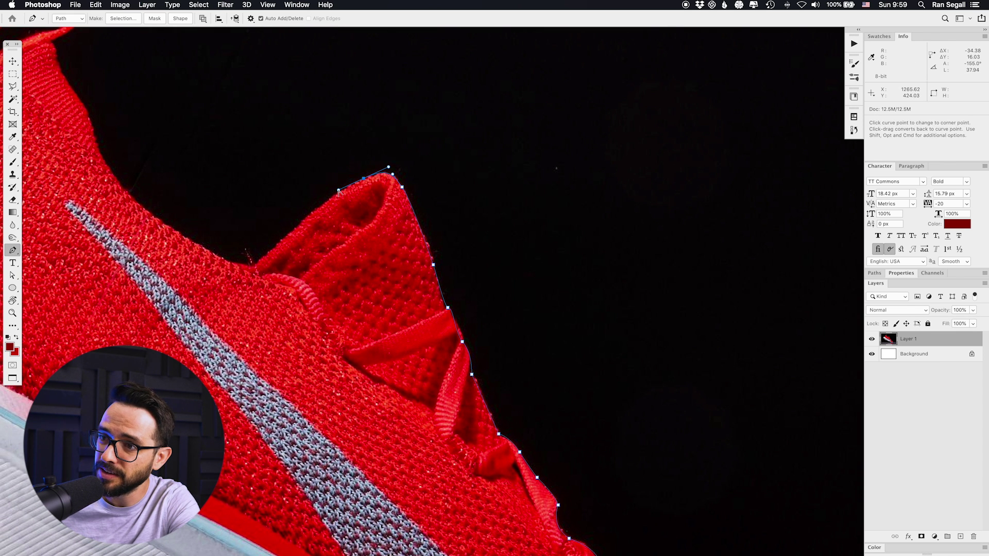
- Carry the path down the back of the tongue and onto the lowest part of the shoe's collar
left_click(284, 238)
left_click(272, 251)
left_click_drag(237, 262, 220, 256)
- Trace the path along the curved collar edge up to just below the heel pull tab
left_click_drag(161, 225, 342, 340)
left_click(297, 281)
left_click(295, 270)
left_click(292, 258)
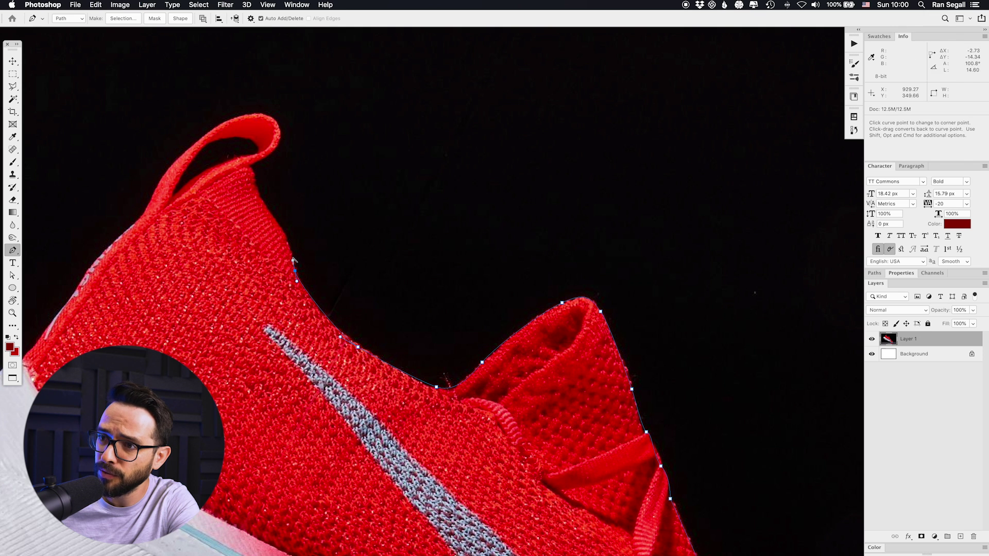
left_click(274, 220)
left_click(264, 211)
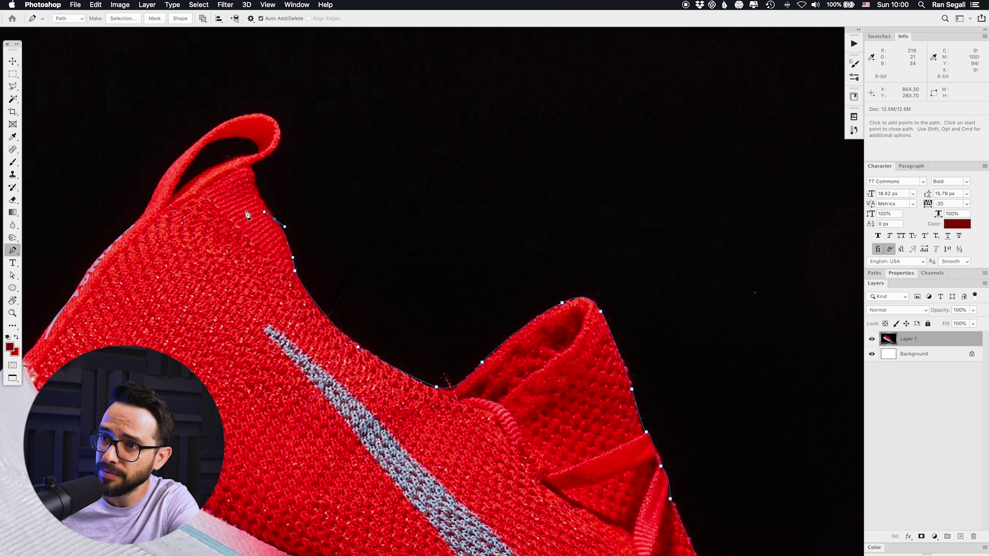
left_click(252, 182)
- Curve the path around the outer edge of the heel pull tab and down to the back of the heel
left_click_drag(249, 166, 270, 107)
left_click_drag(214, 127, 193, 144)
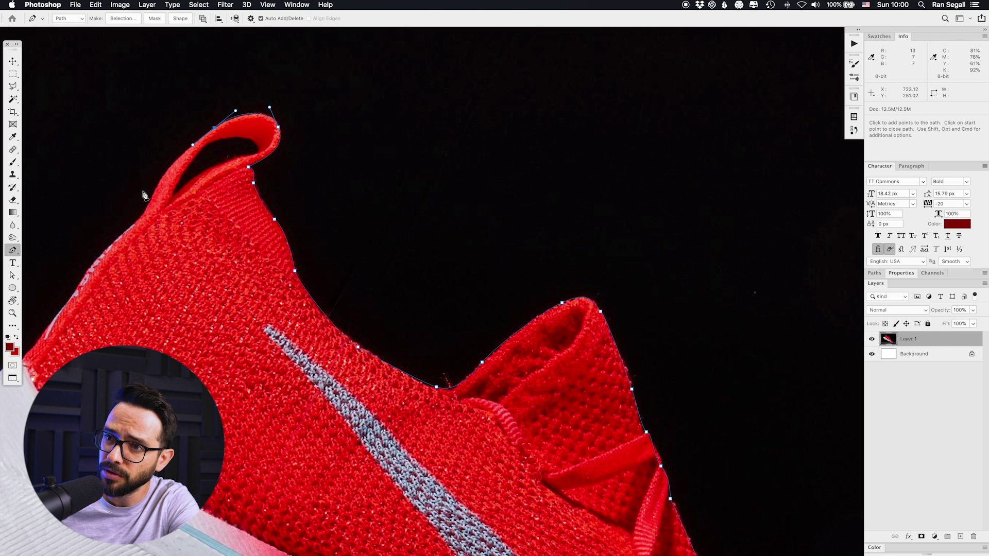
left_click_drag(153, 194, 147, 213)
left_click(133, 226)
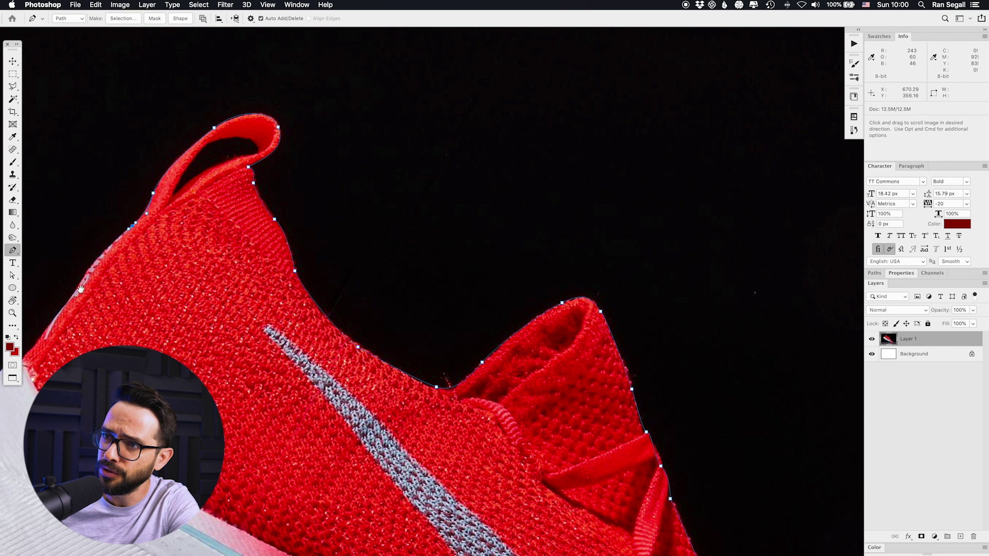
- Trace the path down the heel and along the underside of the sole, closing it at the toe
scroll(135, 228, "down", 5)
scroll(135, 227, "left", 8)
left_click(238, 227)
scroll(235, 236, "down", 10)
scroll(235, 235, "right", 10)
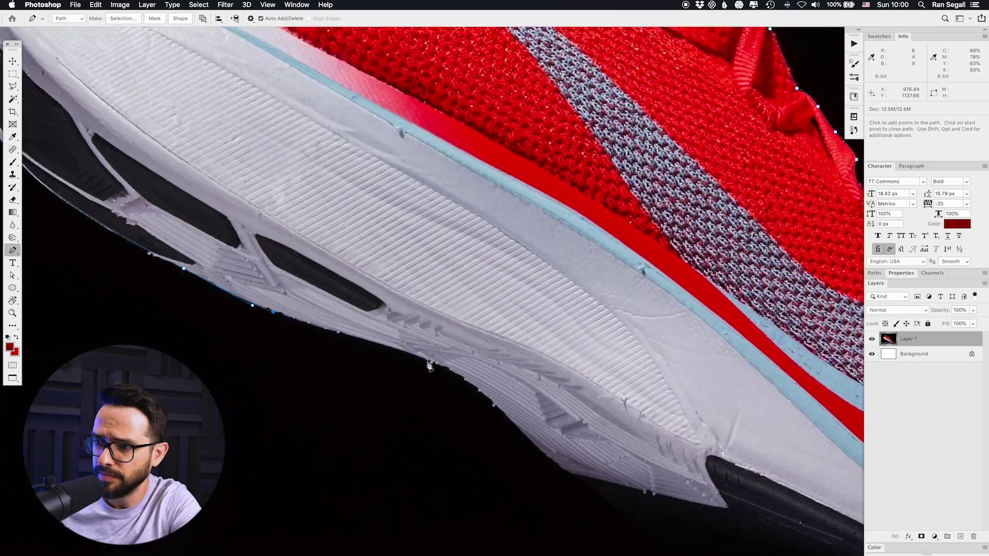
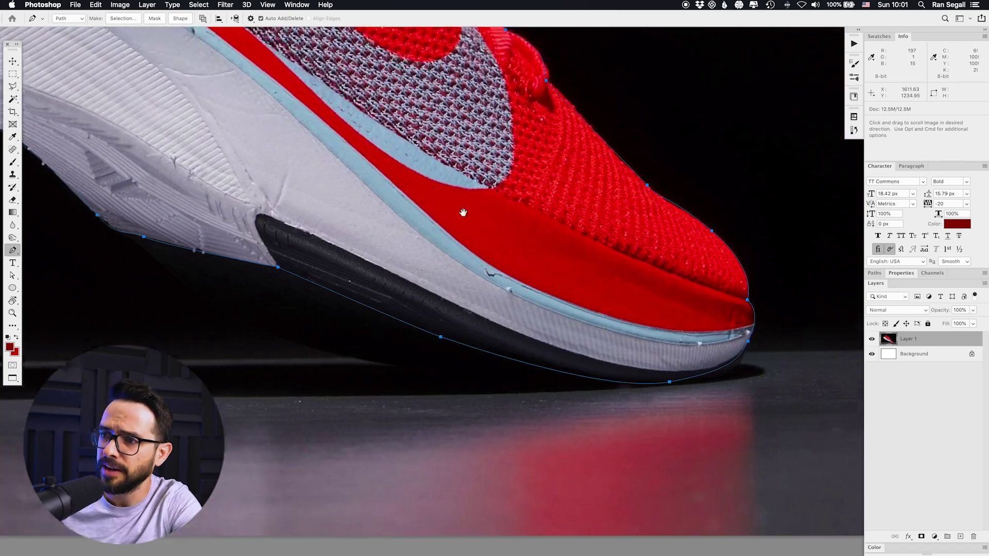
left_click_drag(603, 423, 340, 381)
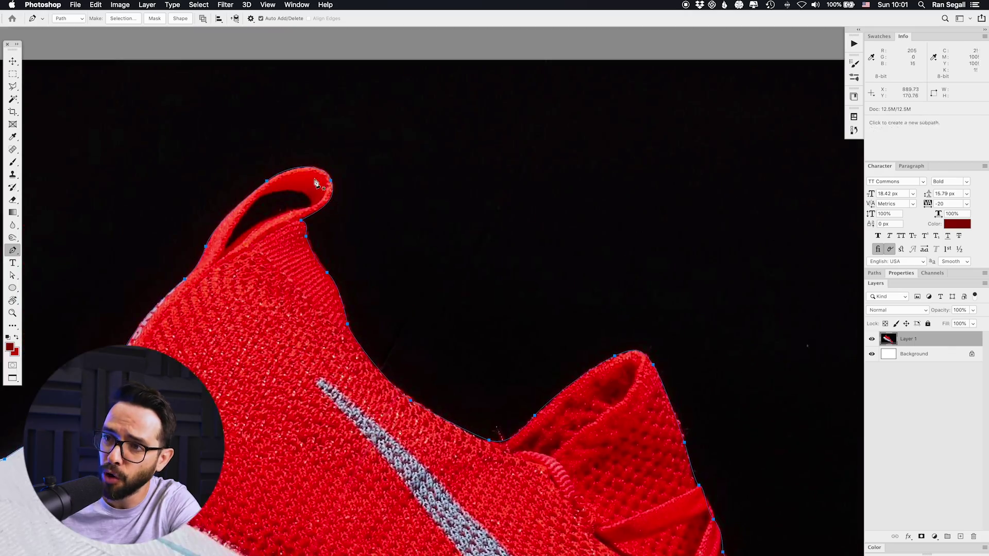
- Trace a closed path around the opening inside the heel pull tab and turn the complete shoe outline into a selection
left_click(224, 249)
left_click_drag(261, 197, 259, 227)
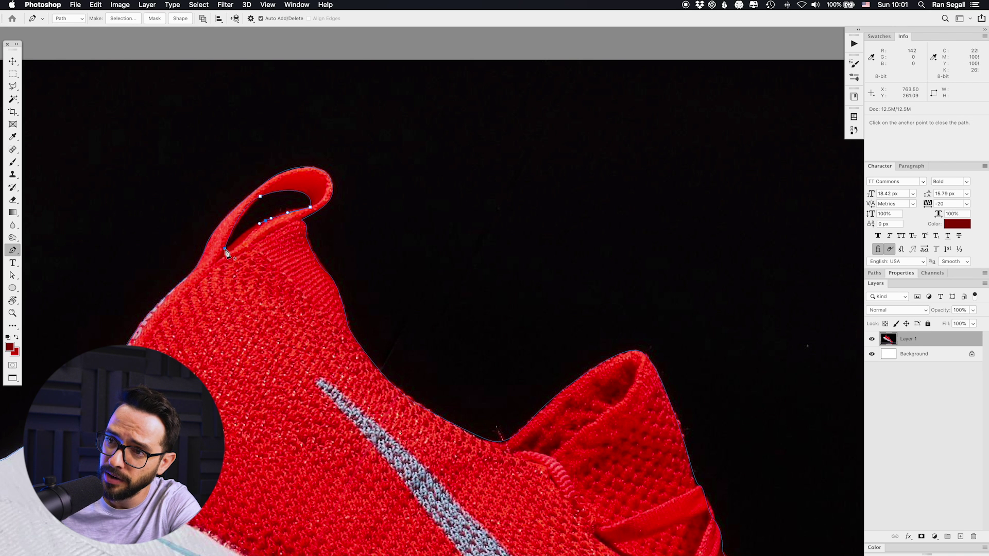
key("super+minus")
key("super+minus")
key("super+minus")
key("super+equal")
left_click_drag(378, 296, 268, 200)
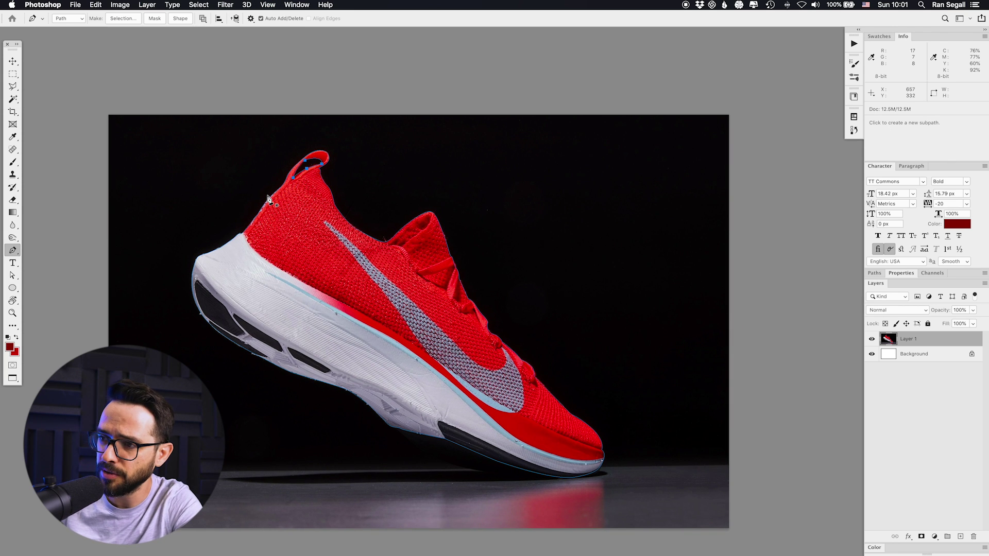
key("super+Return")
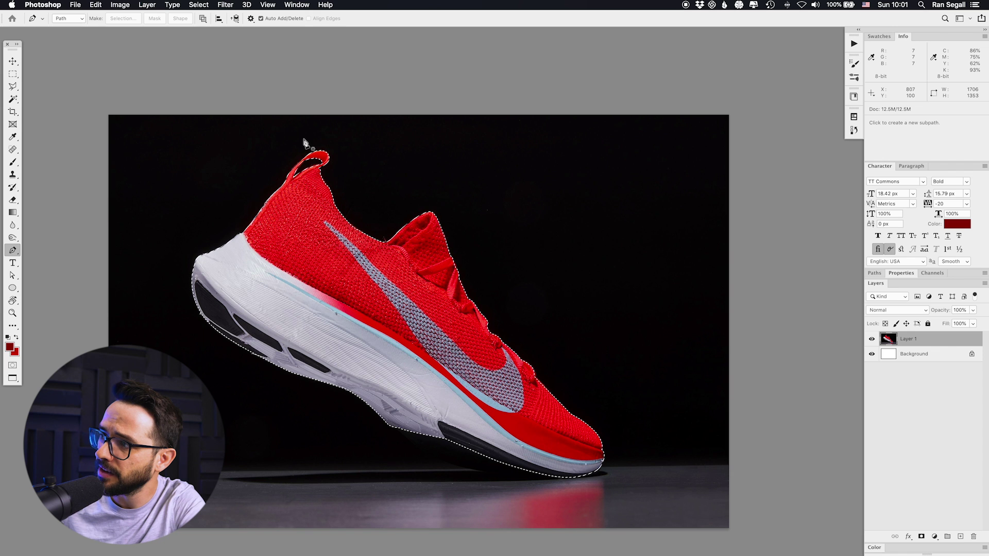
left_click(875, 274)
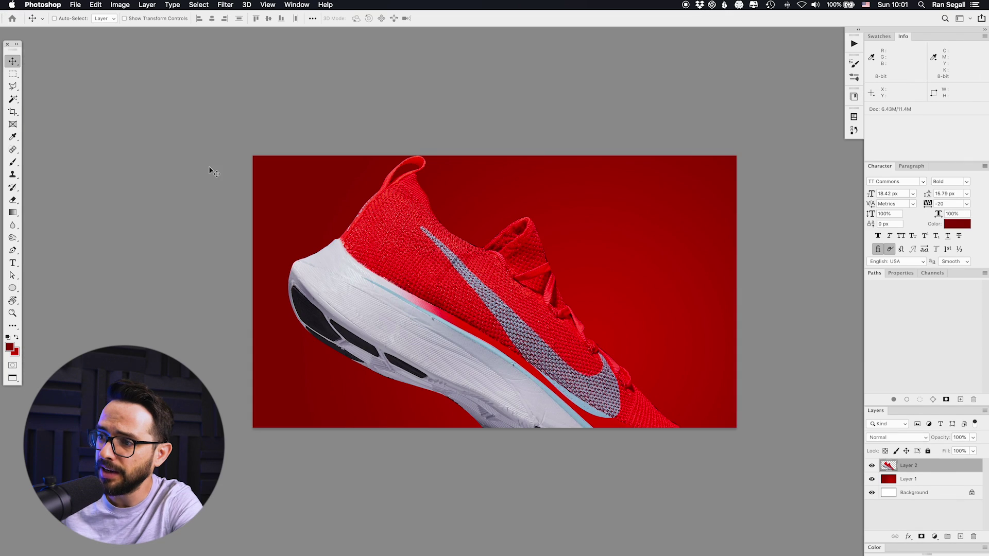
- Examine the cutout edge around the shoe's toe and laces against the red gradient background
left_click_drag(499, 304, 469, 260)
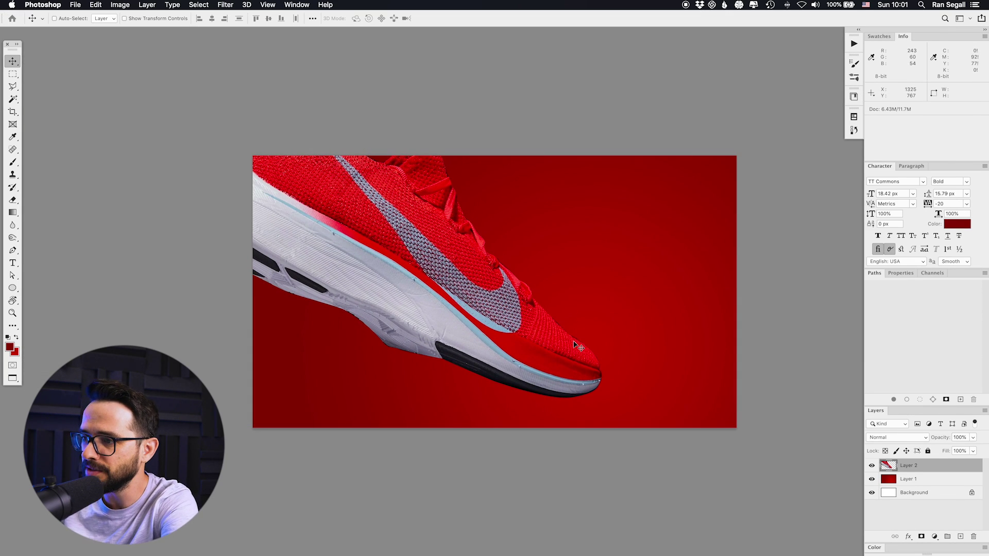
scroll(575, 345, "up", 8)
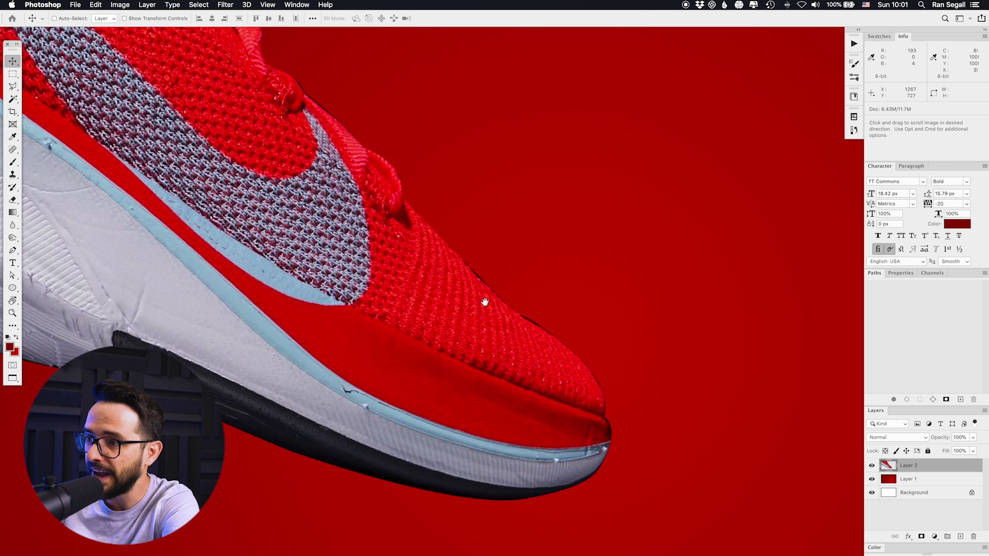
scroll(486, 302, "up", 2)
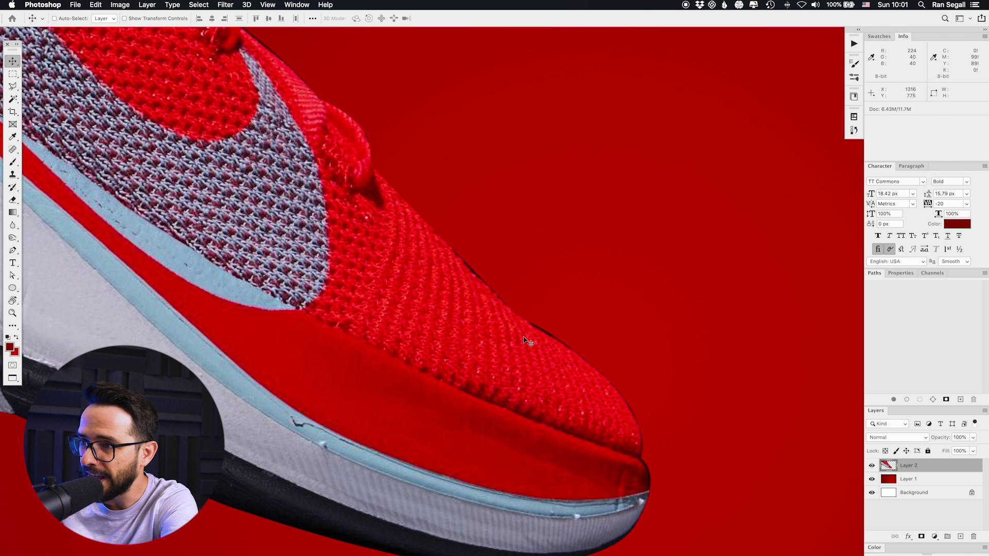
key("super+minus")
key("super+minus")
key("super+minus")
key("super+plus")
key("super+minus")
- Scale the shoe layer down to 55.56% and place it slightly right of the centre of the background
left_click_drag(410, 273, 417, 307)
key("super+t")
left_click_drag(243, 151, 363, 248)
key("super+plus")
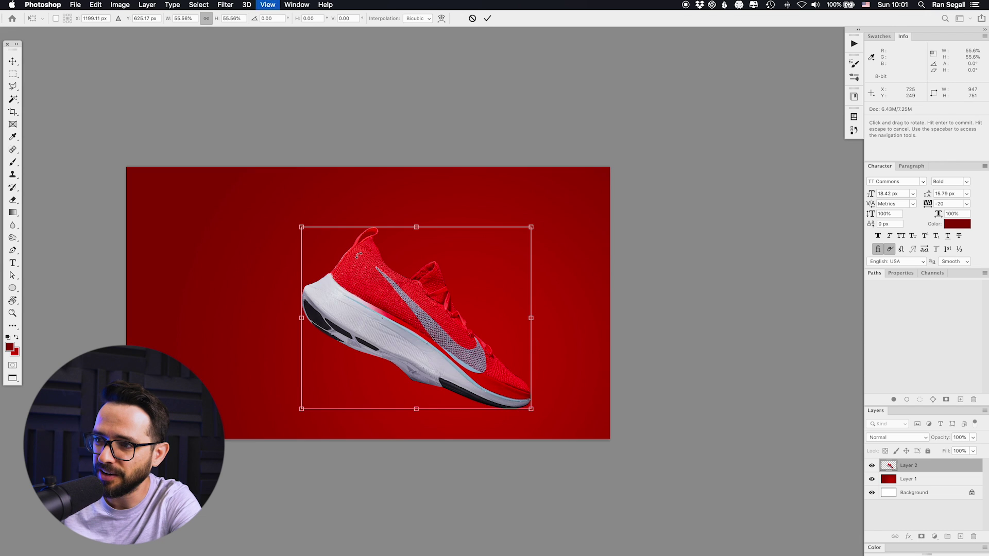
key("super+plus")
key("super+minus")
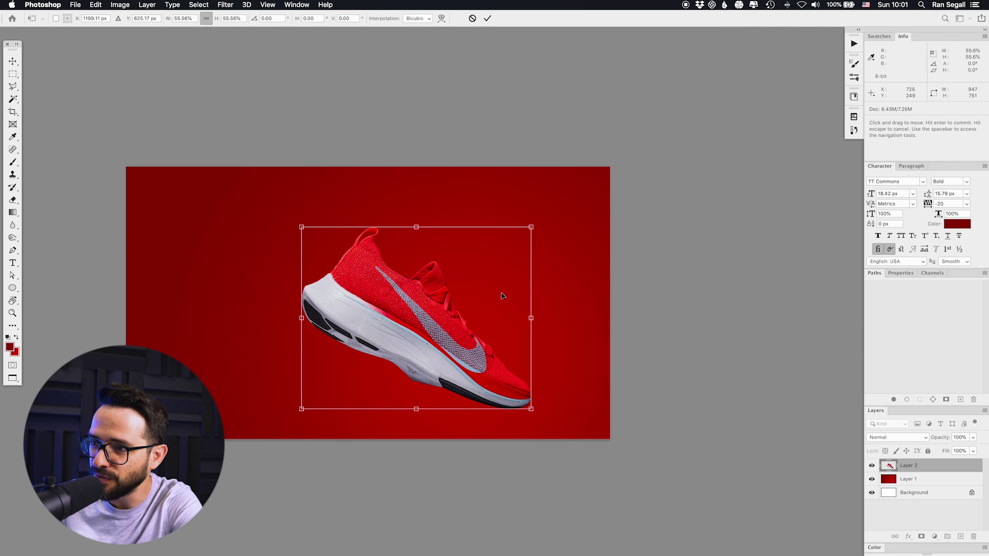
left_click_drag(511, 379, 390, 297)
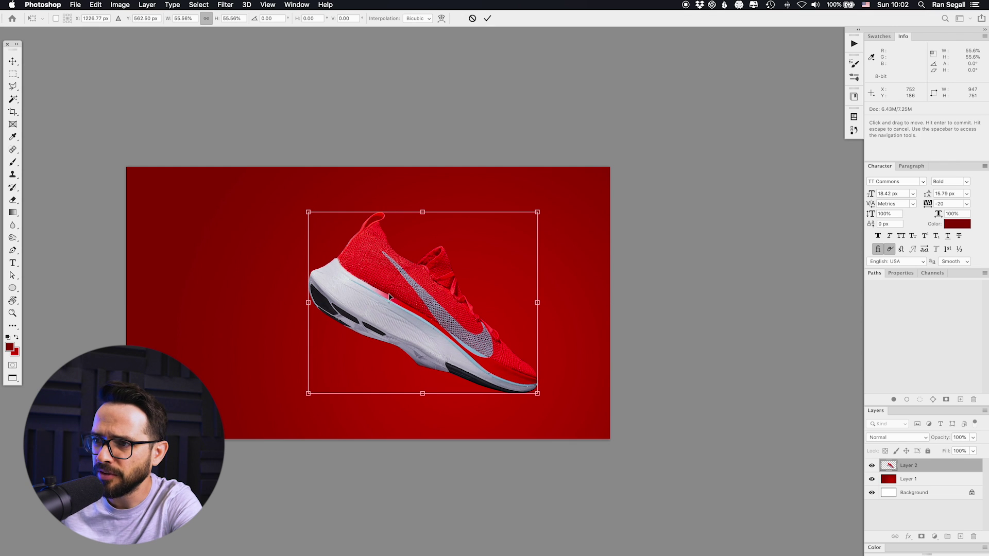
key("Return")
- Flip the shoe layer horizontally and shift it a little to the right on the background
left_click(120, 4)
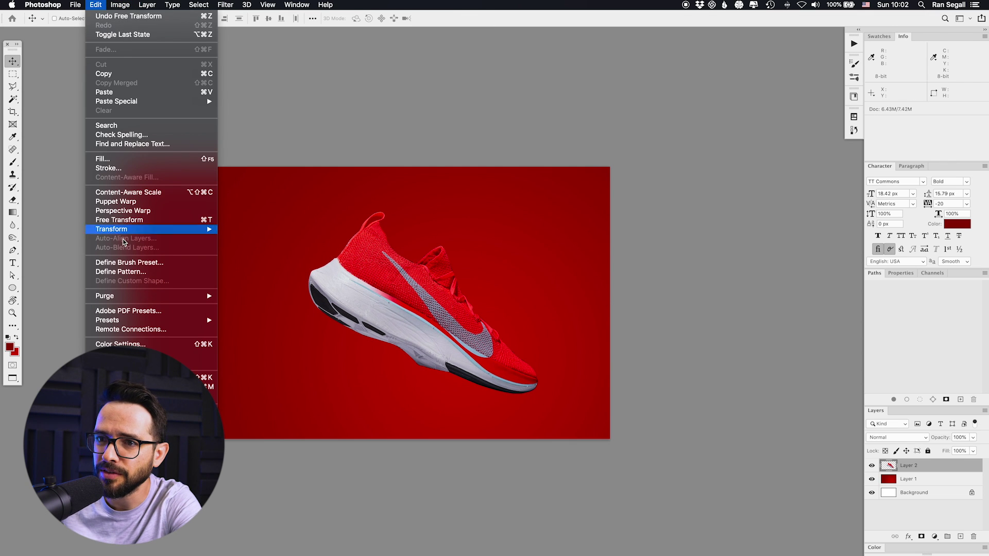
mouse_move(133, 229)
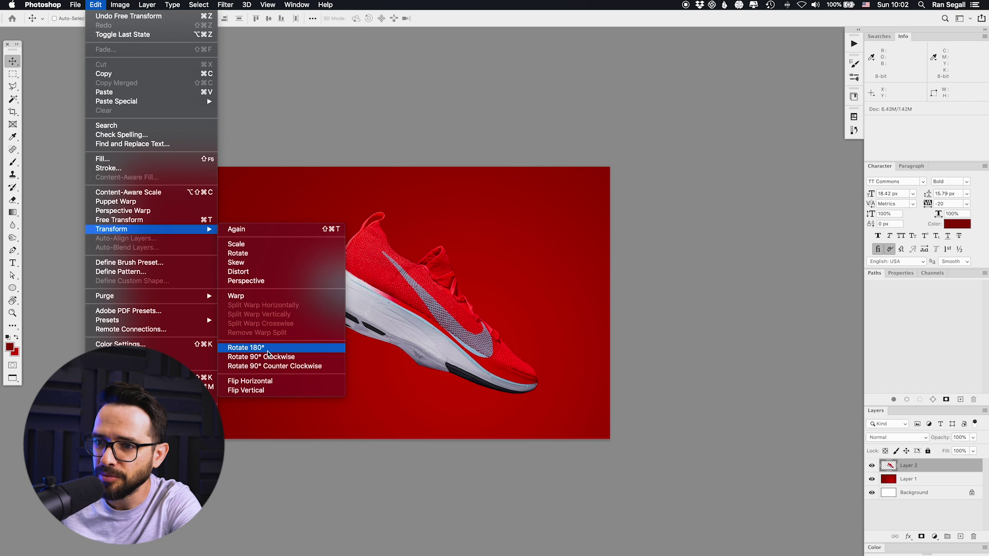
left_click(266, 381)
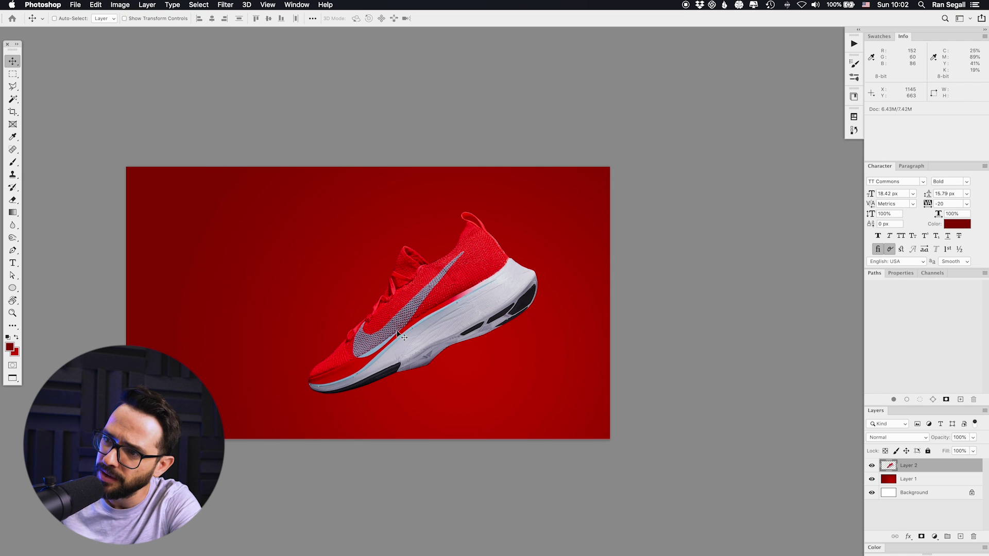
left_click_drag(395, 339, 416, 340)
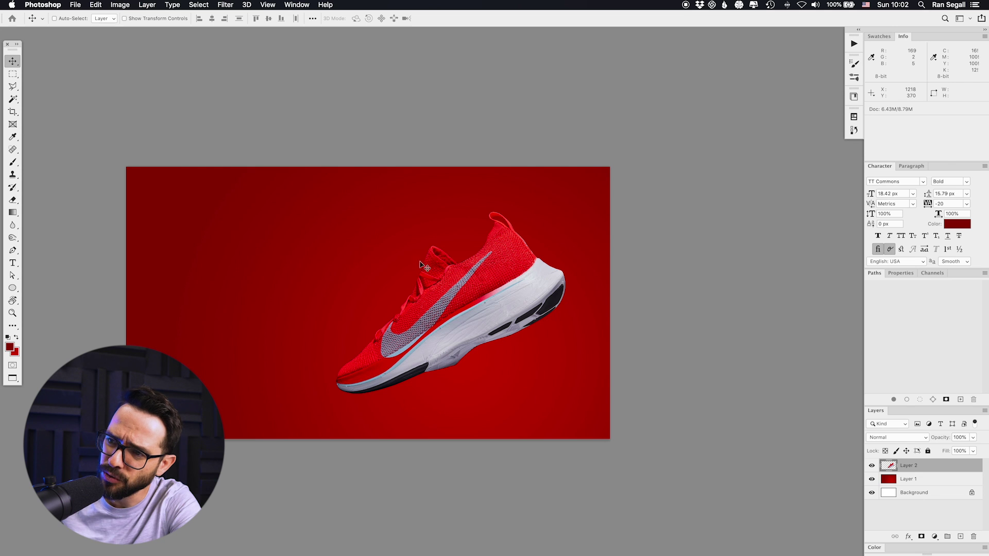
- Load the shoe layer's outline as a selection and contract it slightly
key("super+equal")
key("super+equal")
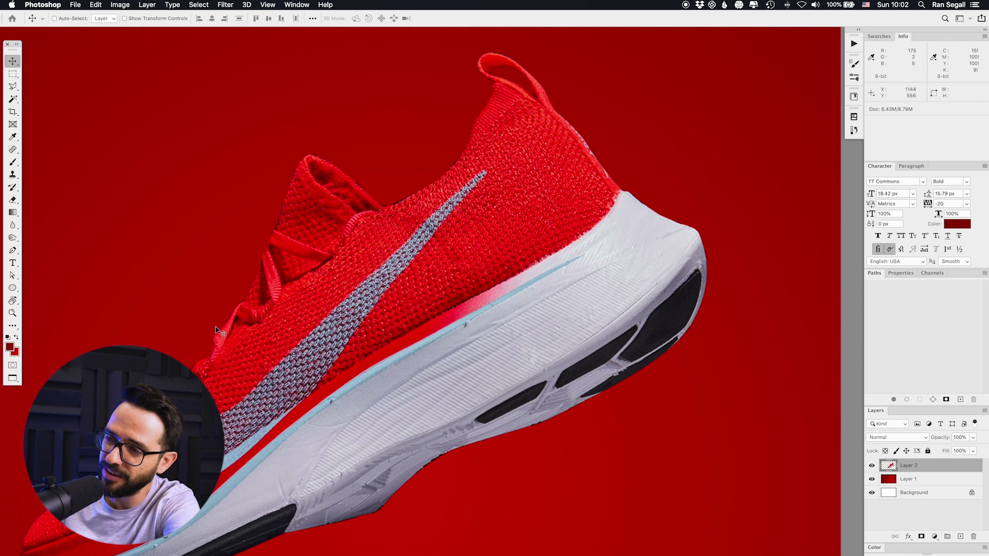
key("super+minus")
key("super+minus")
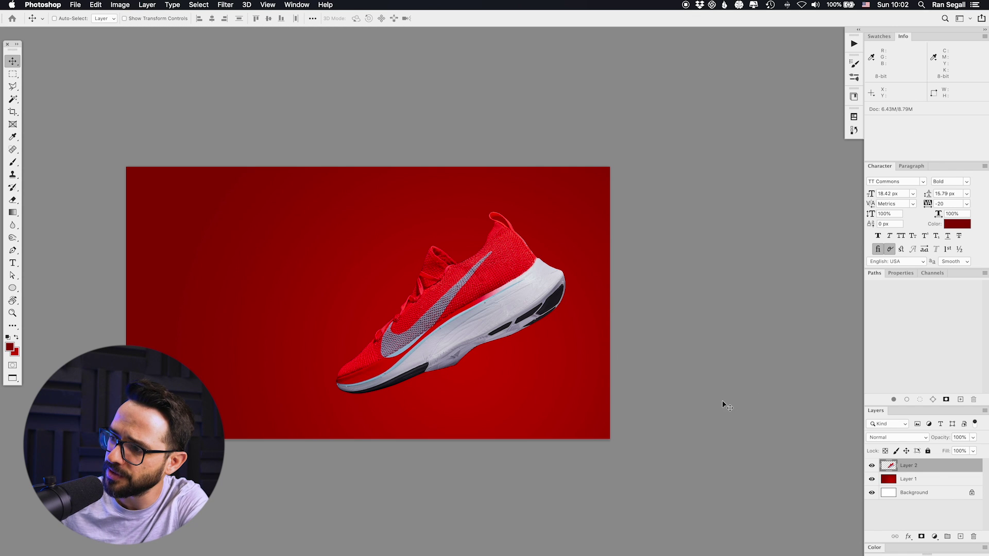
left_click(889, 465, "super")
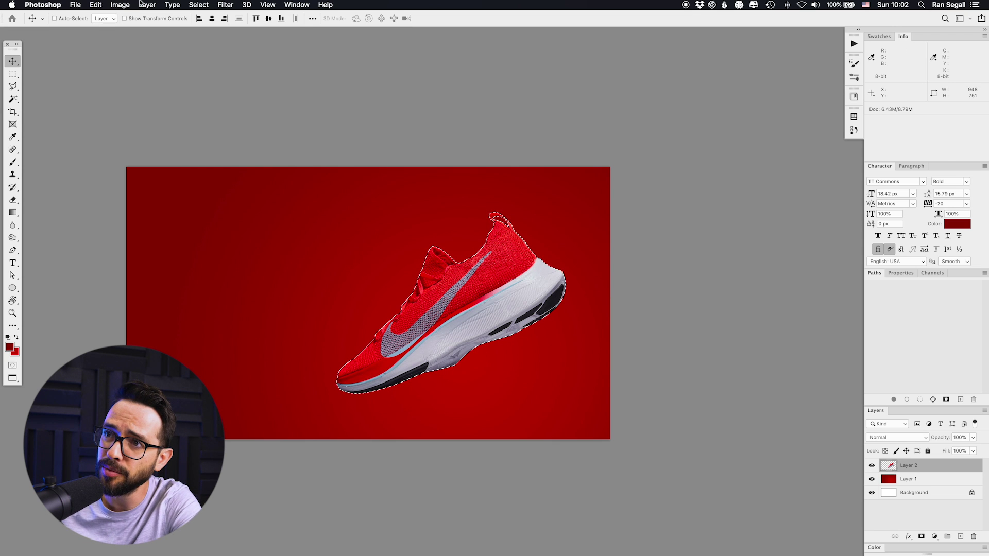
left_click(199, 5)
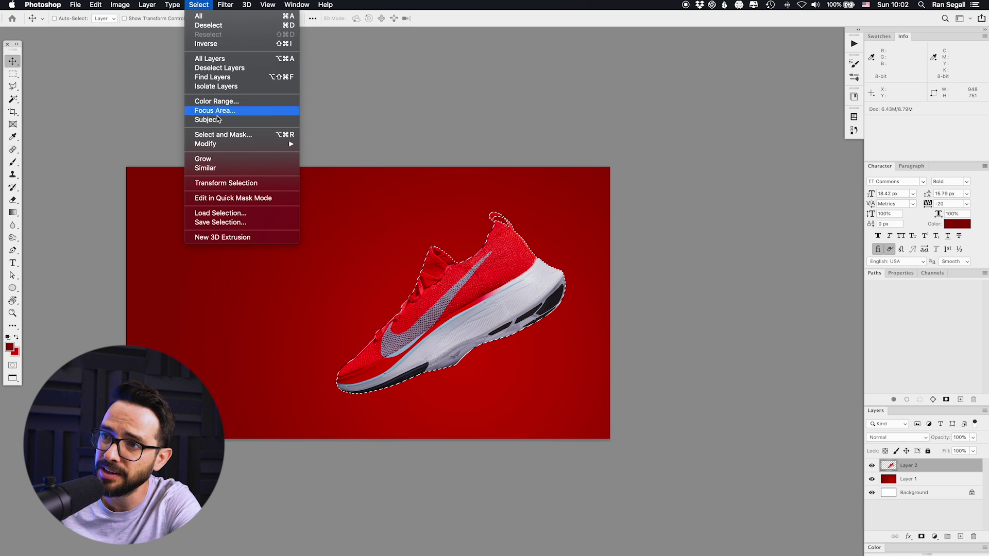
mouse_move(221, 144)
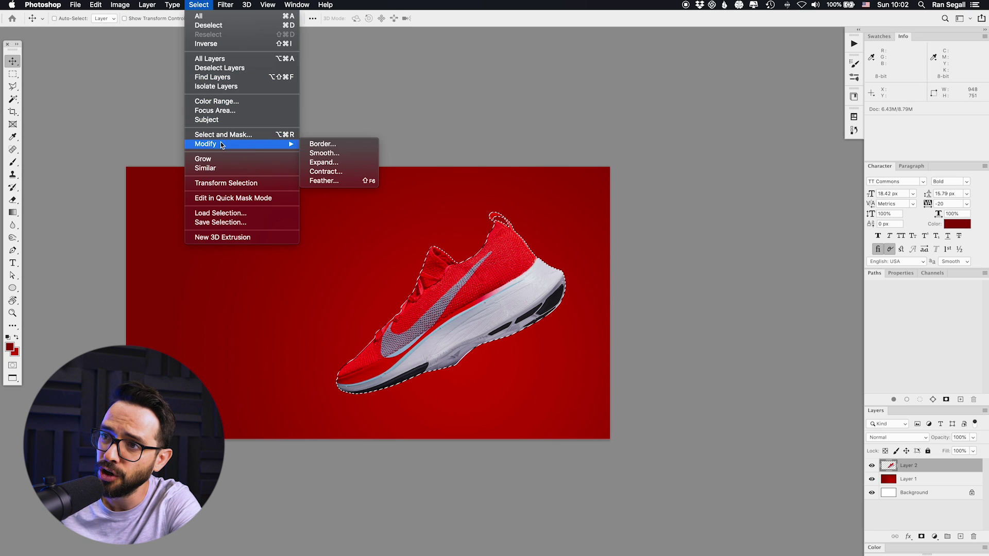
left_click(325, 173)
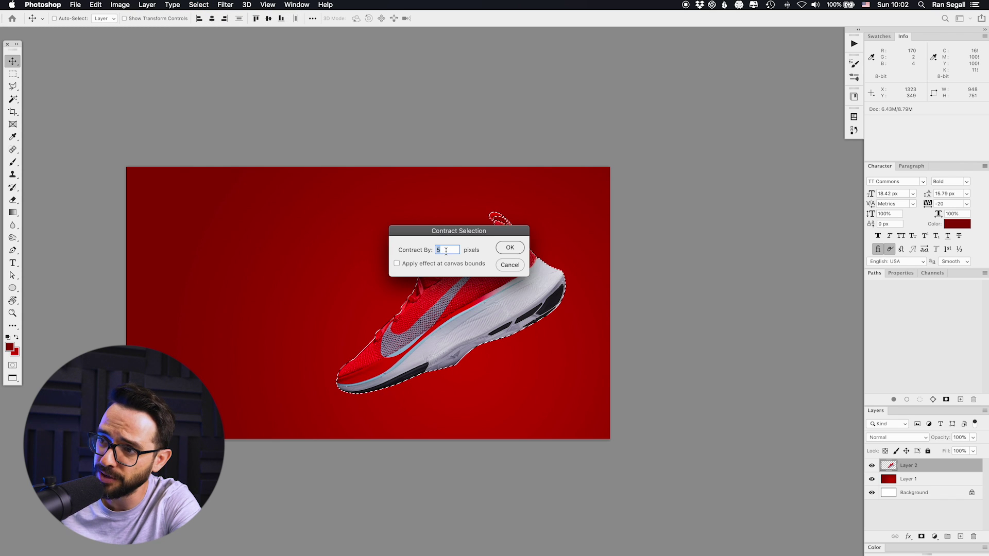
left_click(509, 248)
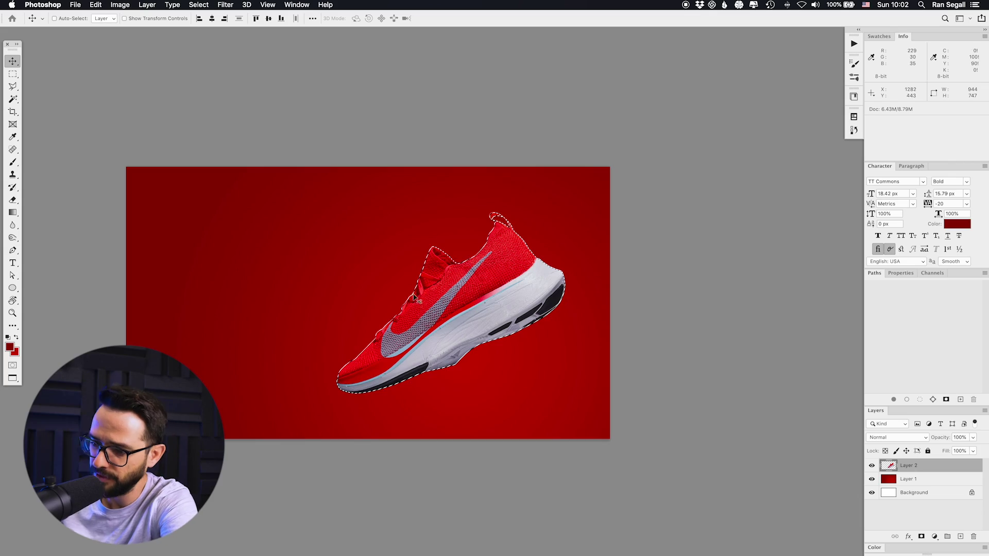
- Examine how the contracted selection follows the shoe's edge around the tongue, laces and collar
scroll(354, 283, "up", 6)
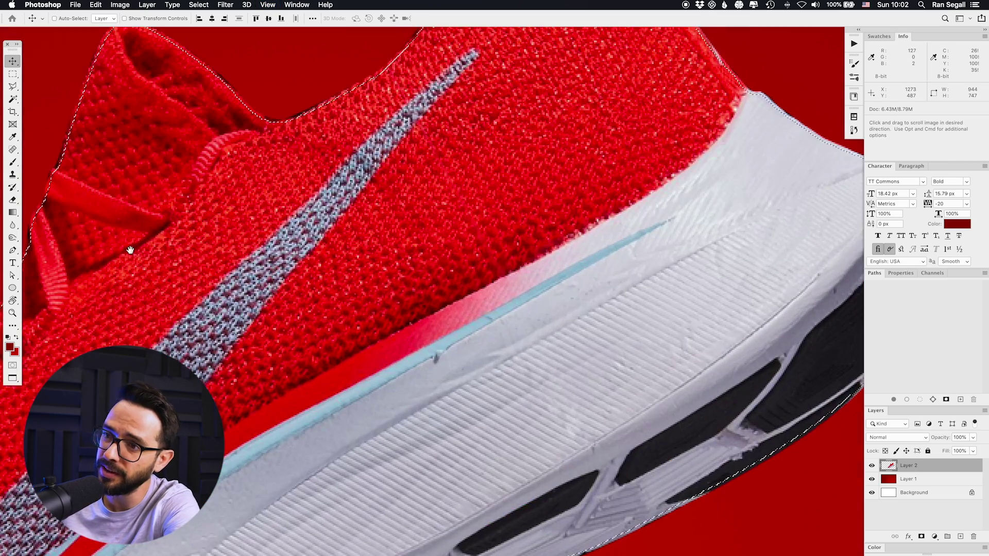
left_click_drag(130, 250, 393, 346)
key("super+plus")
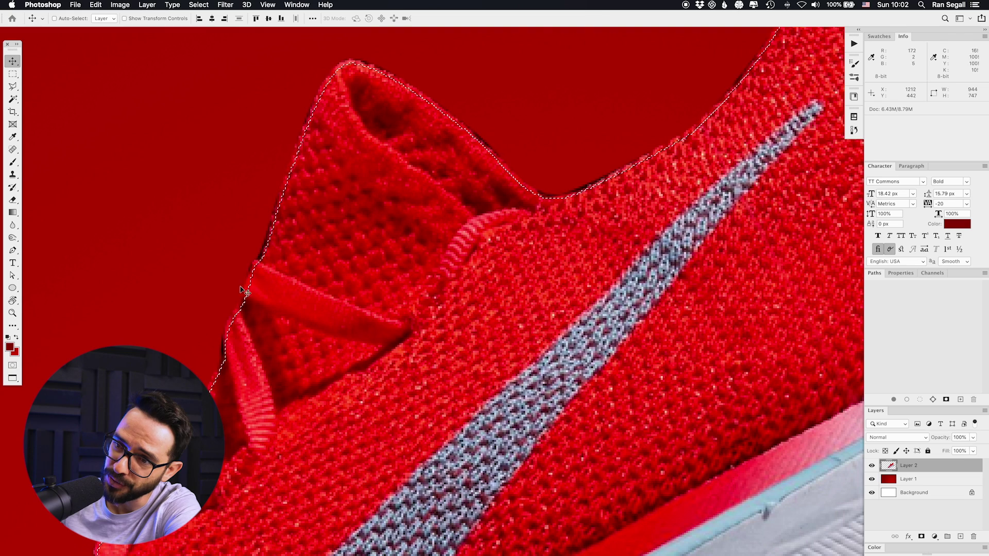
key("super+minus")
key("super+minus")
key("super+minus")
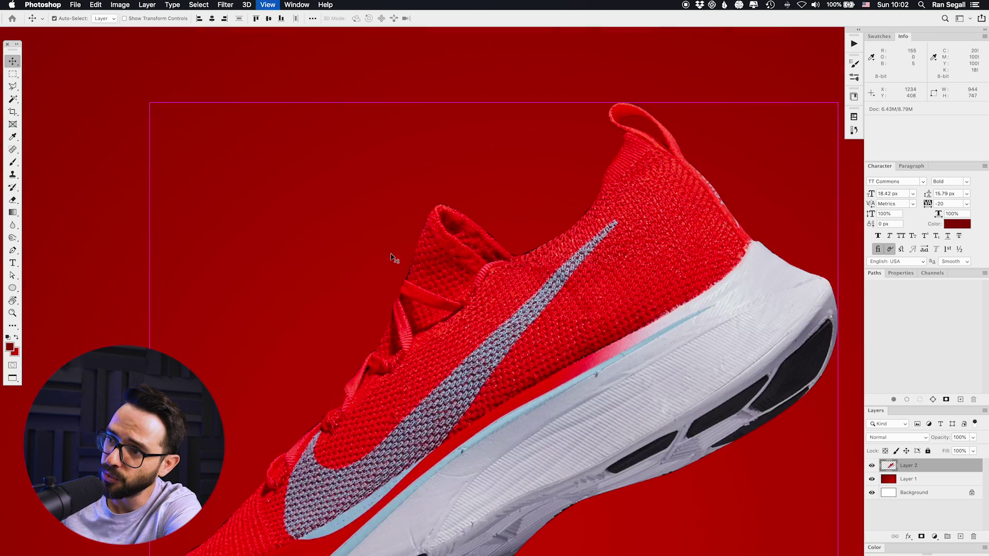
key("super+minus")
key("super+minus")
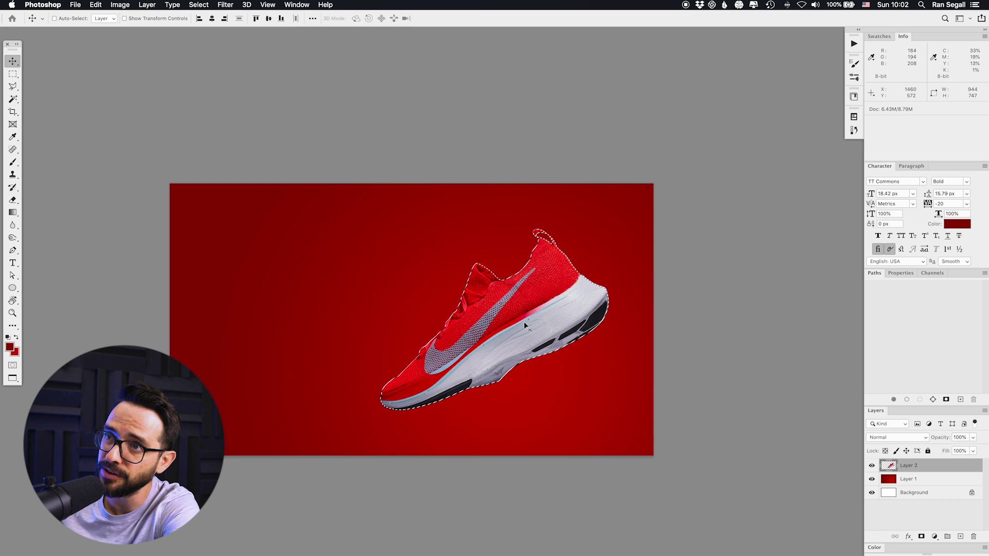
- Invert the contracted selection, delete the dark fringe pixels around the shoe's edge and deselect
left_click(198, 5)
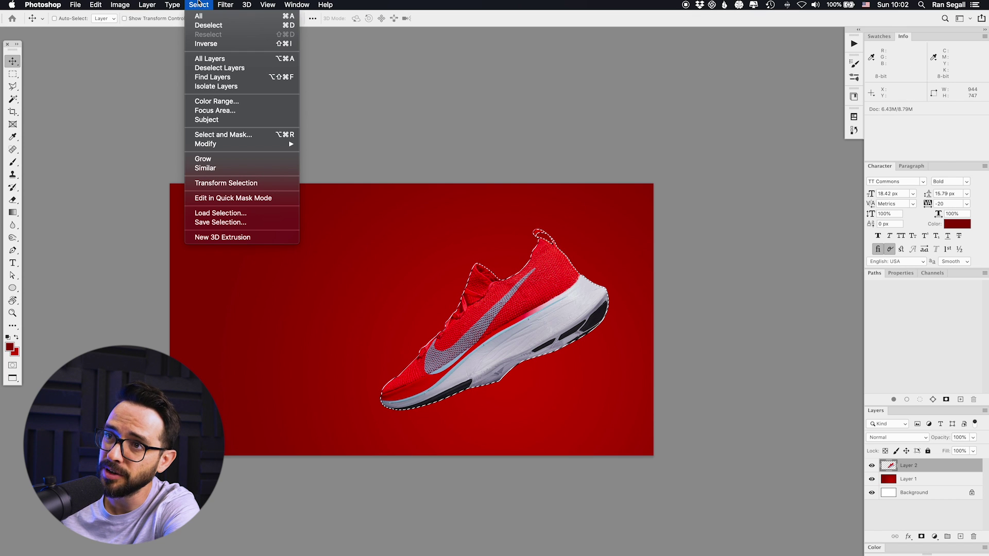
left_click(208, 45)
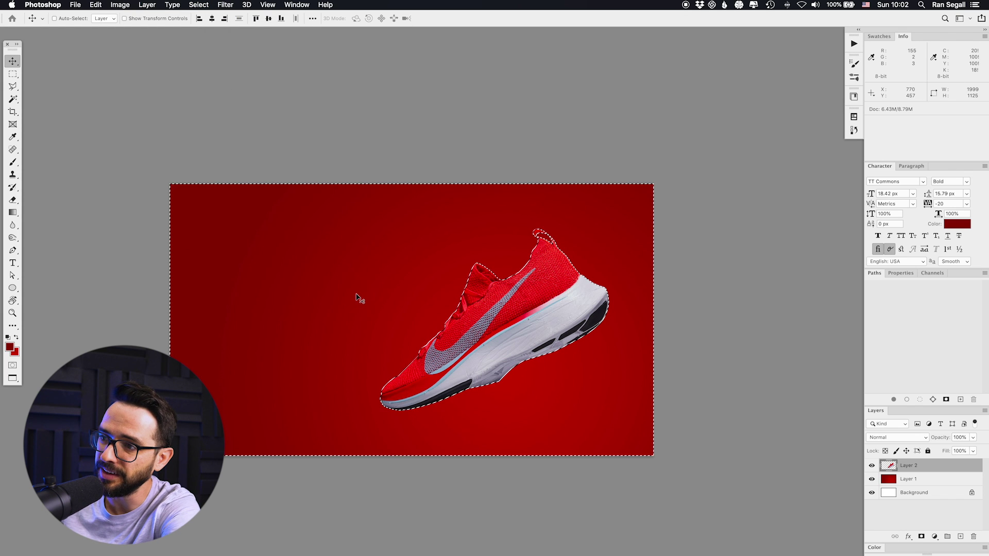
key("super+equal")
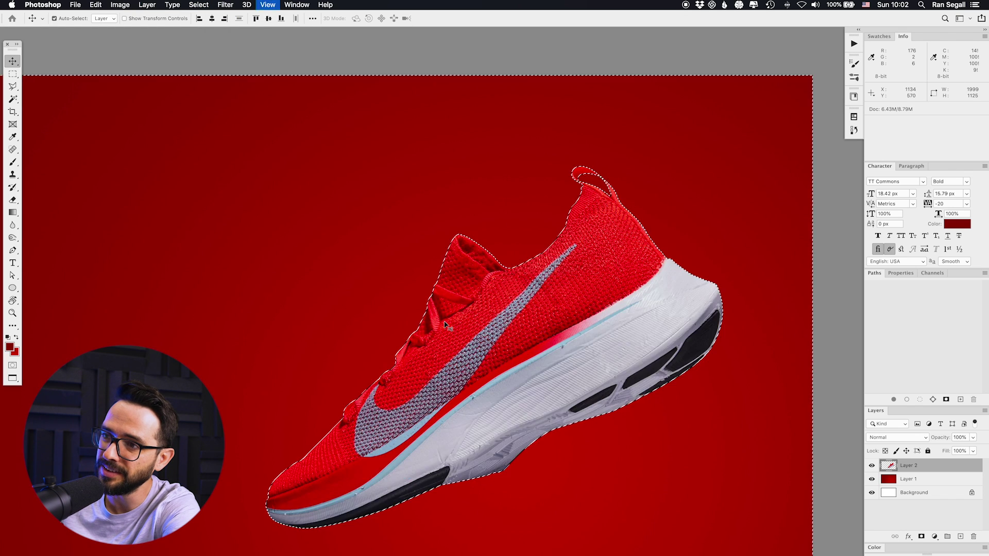
key("super+equal")
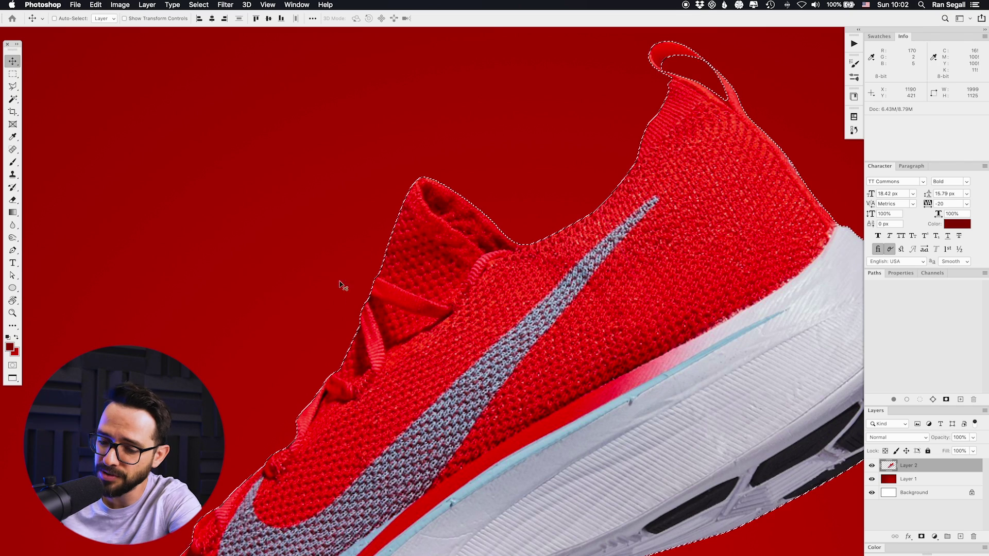
key("super+d")
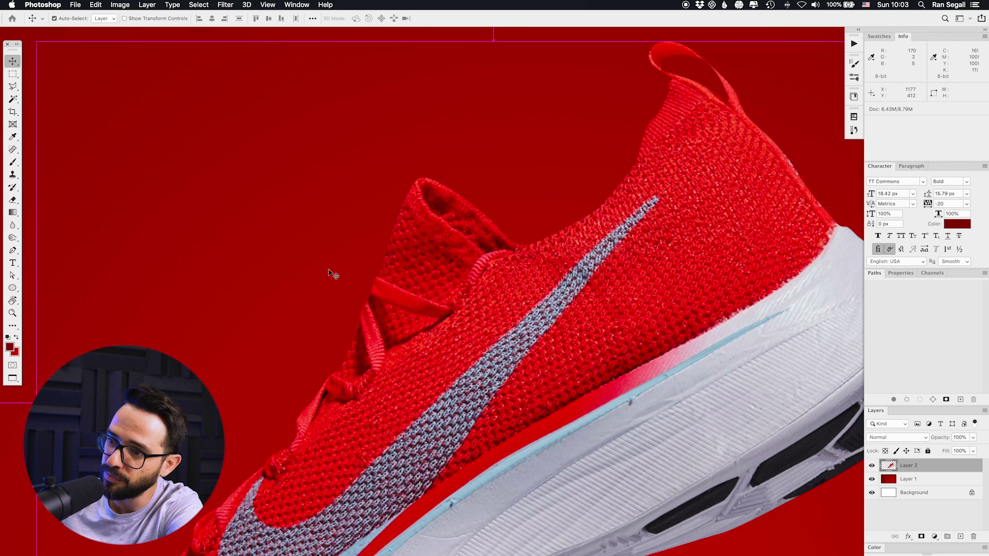
- Examine the cleaned shoe edge along the tongue, collar, heel and sole, and check the whole composition
key("super+minus")
key("super+minus")
key("super+minus")
key("super+equal")
key("super+equal")
key("super+equal")
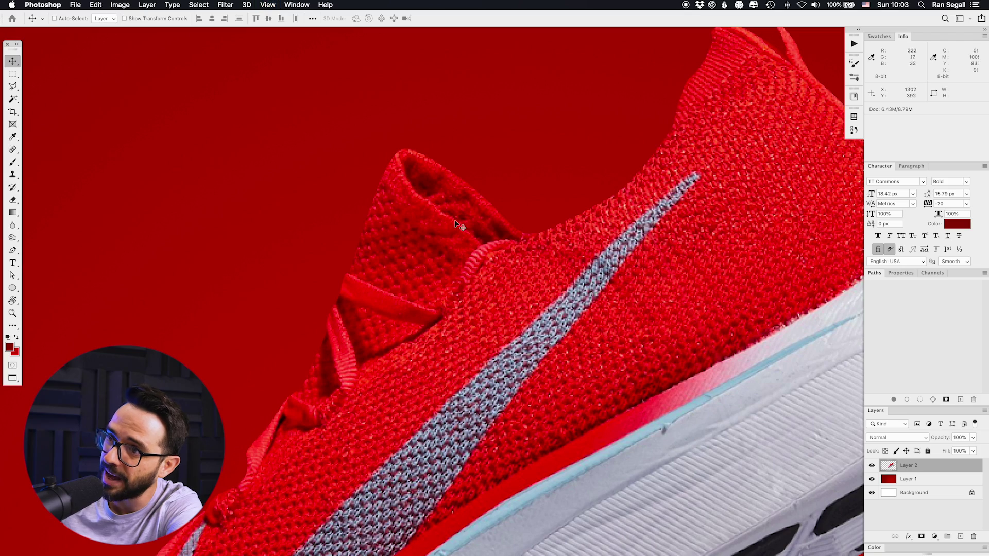
left_click_drag(297, 319, 610, 258)
scroll(610, 258, "right", 10)
scroll(629, 254, "up", 5)
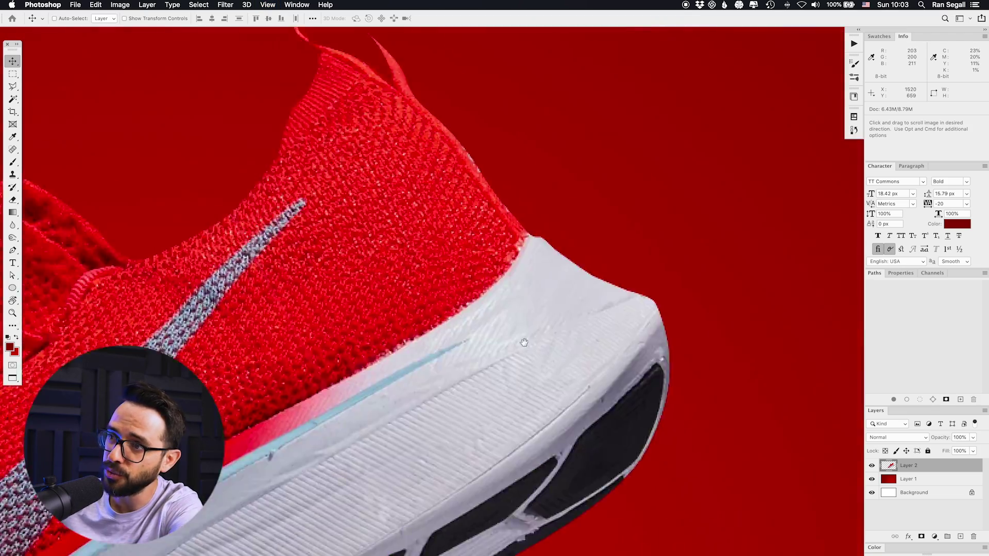
key("super+minus")
key("super+minus")
key("super+minus")
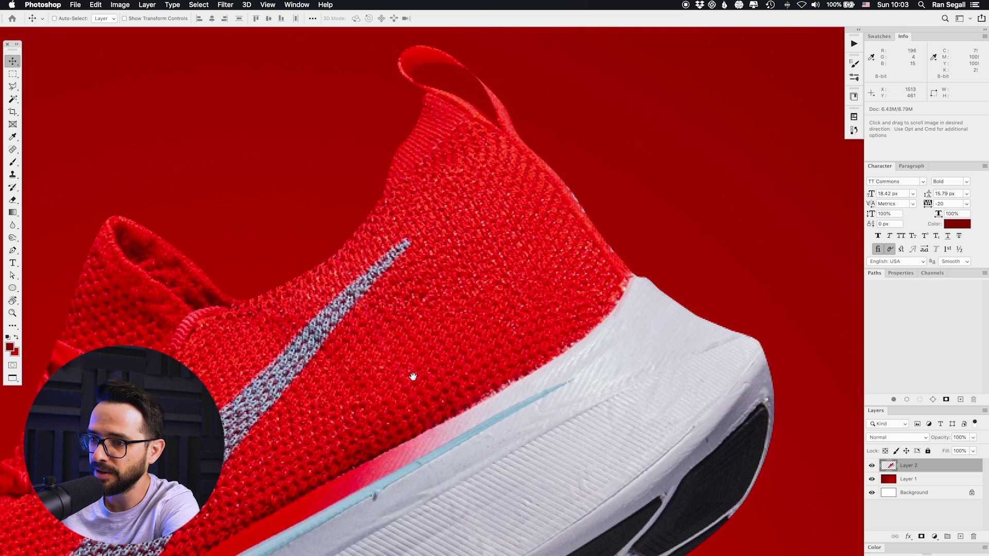
key("super+minus")
key("super+minus")
key("super+minus")
key("super+plus")
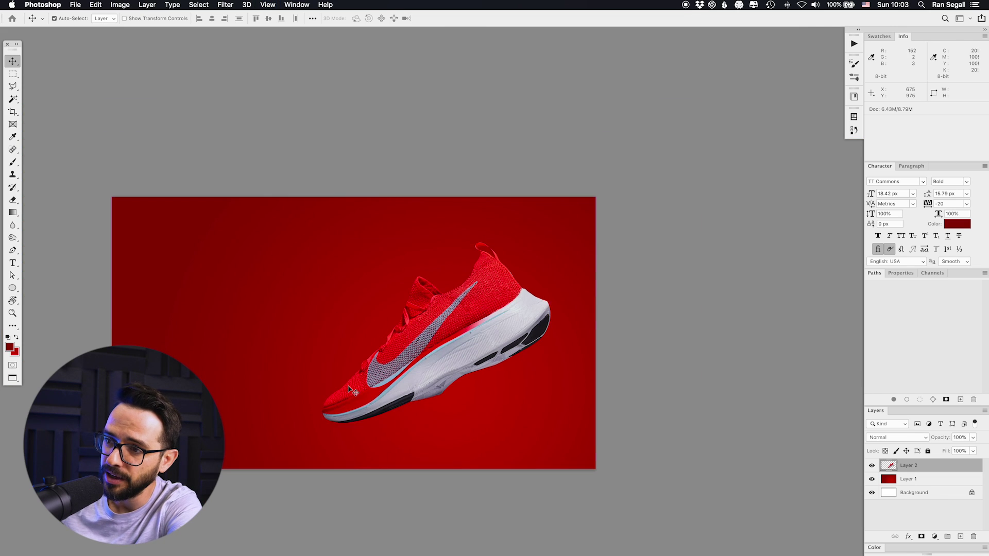
left_click_drag(347, 388, 307, 387)
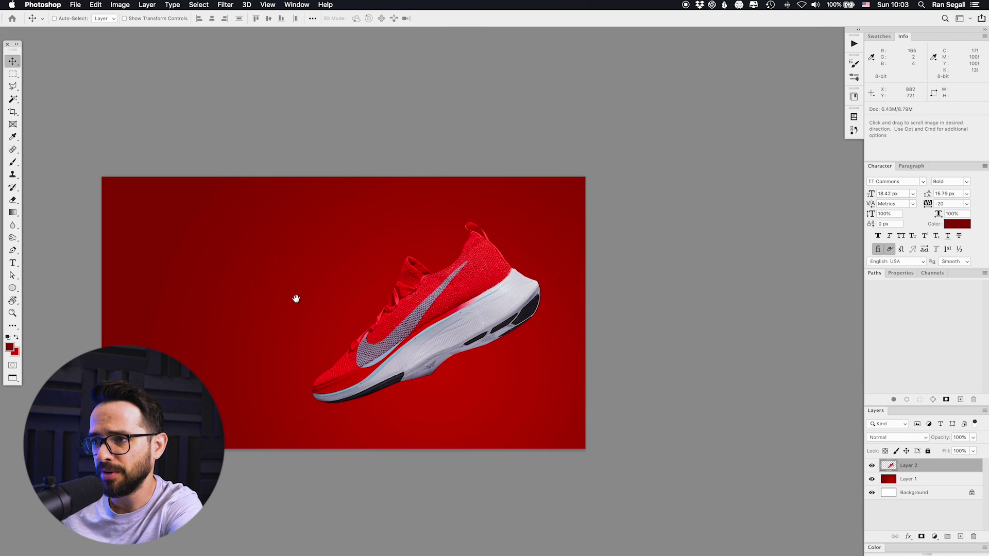
- Add a Hue/Saturation adjustment layer directly above the red gradient layer with hue -125 and saturation -24
left_click_drag(326, 329, 409, 278)
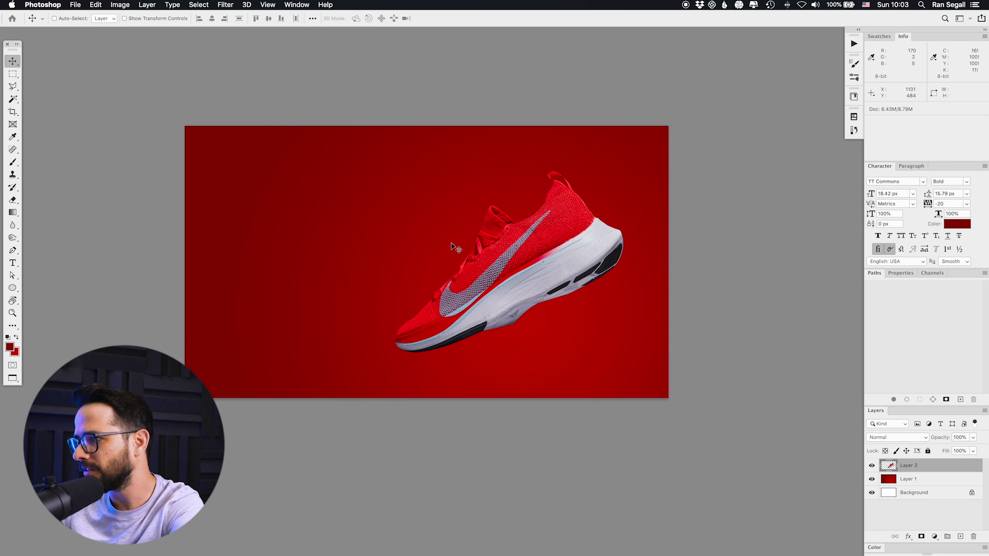
left_click(923, 479)
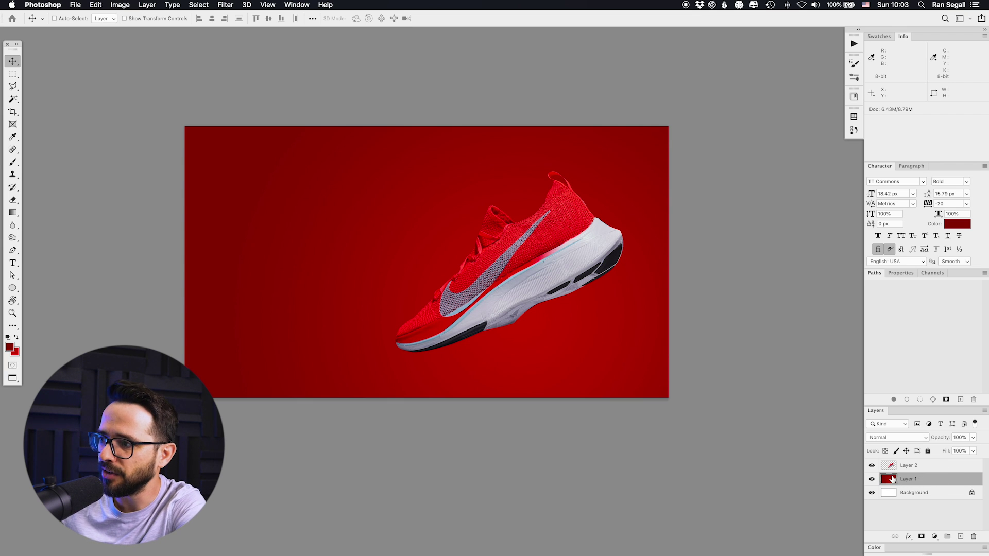
key("super+u")
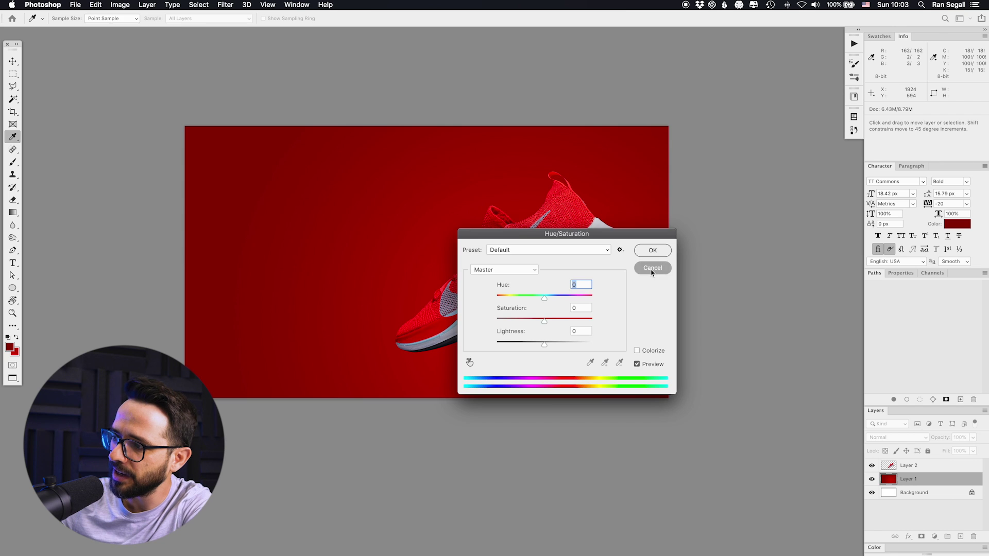
left_click(650, 270)
left_click(932, 537)
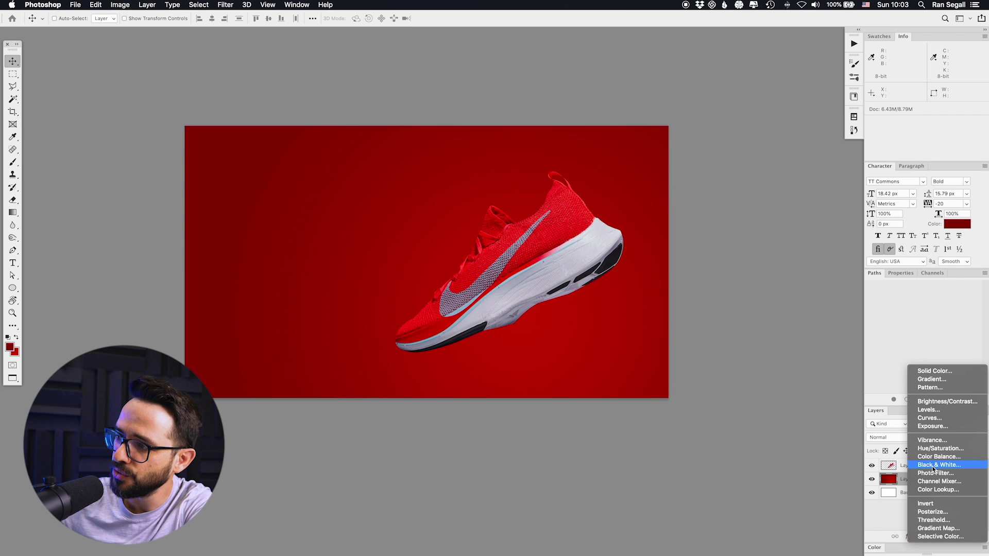
left_click(926, 449)
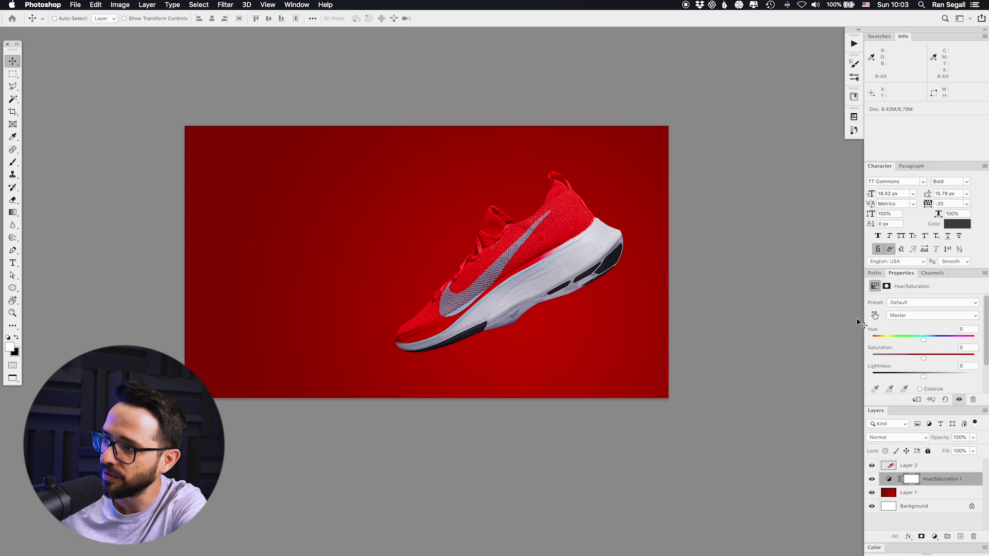
left_click_drag(923, 341, 912, 359)
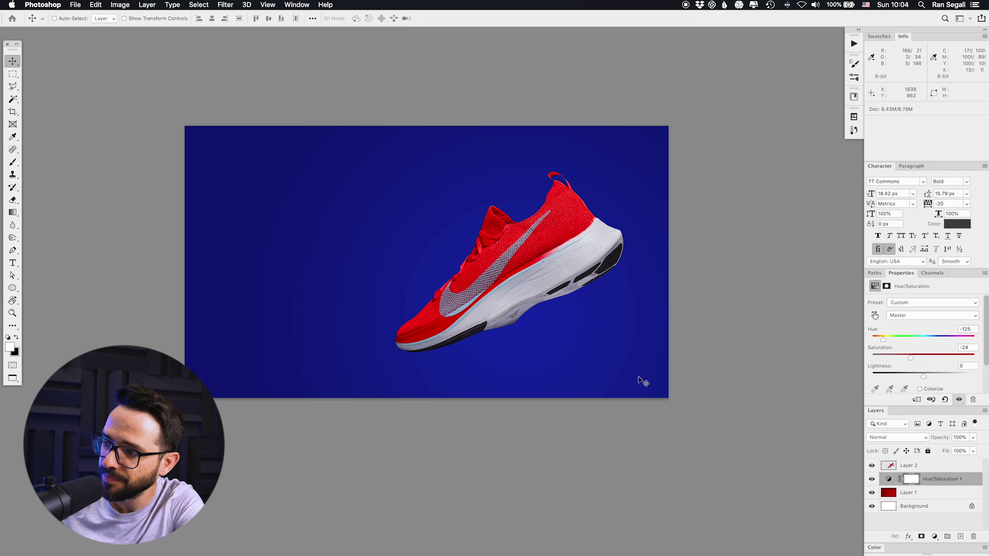
- Compare the background colour with the Hue/Saturation adjustment layer hidden and shown
left_click(914, 494)
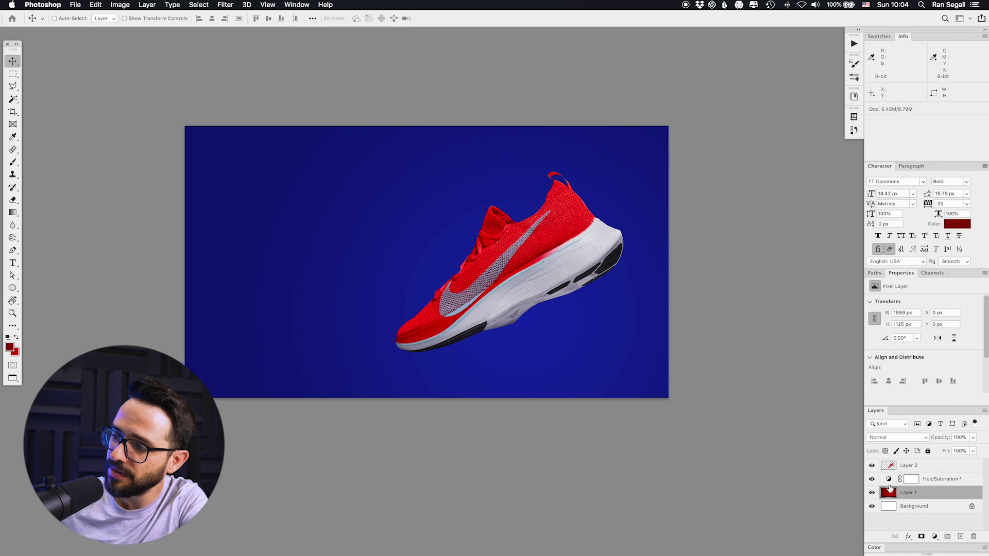
left_click(890, 479)
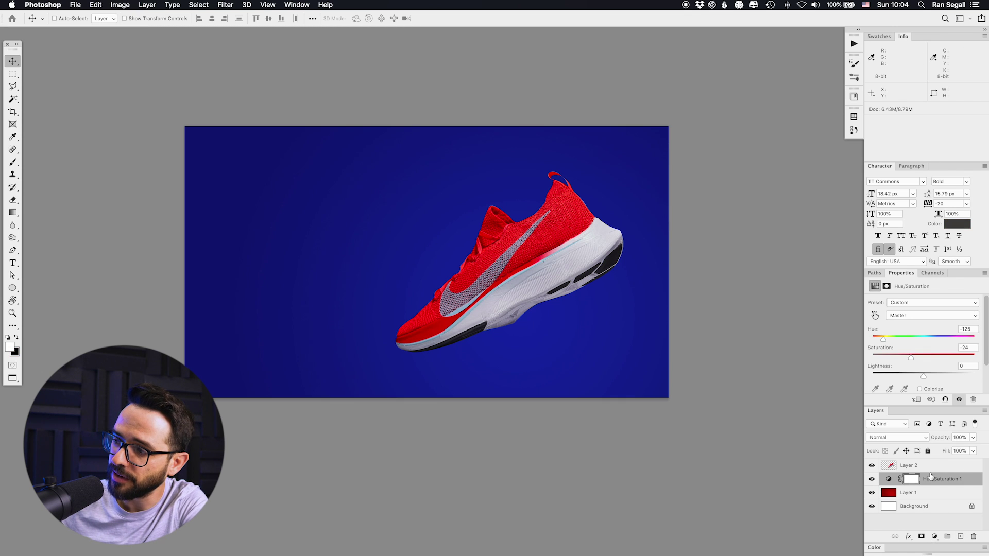
left_click(872, 479)
left_click(872, 480)
left_click(872, 480)
left_click(872, 480)
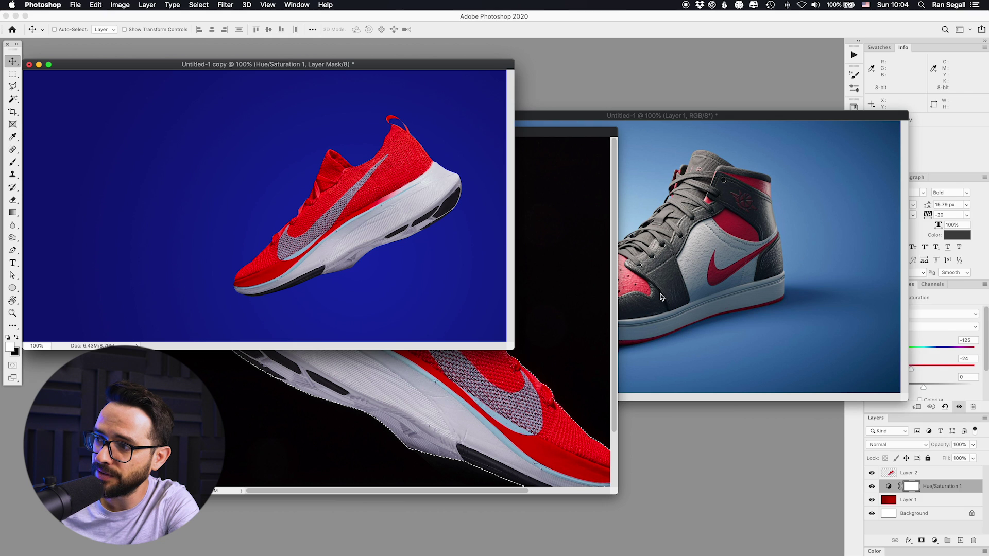
- Examine the shadow under the sneaker in the Untitled-1 document, and return to the Untitled-1 copy composition in full view
left_click(661, 297)
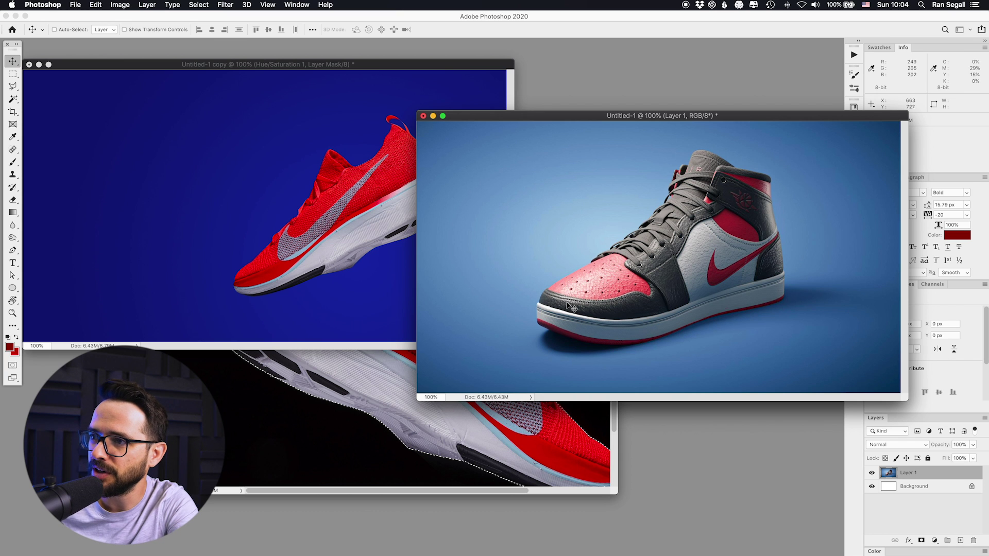
left_click(232, 67)
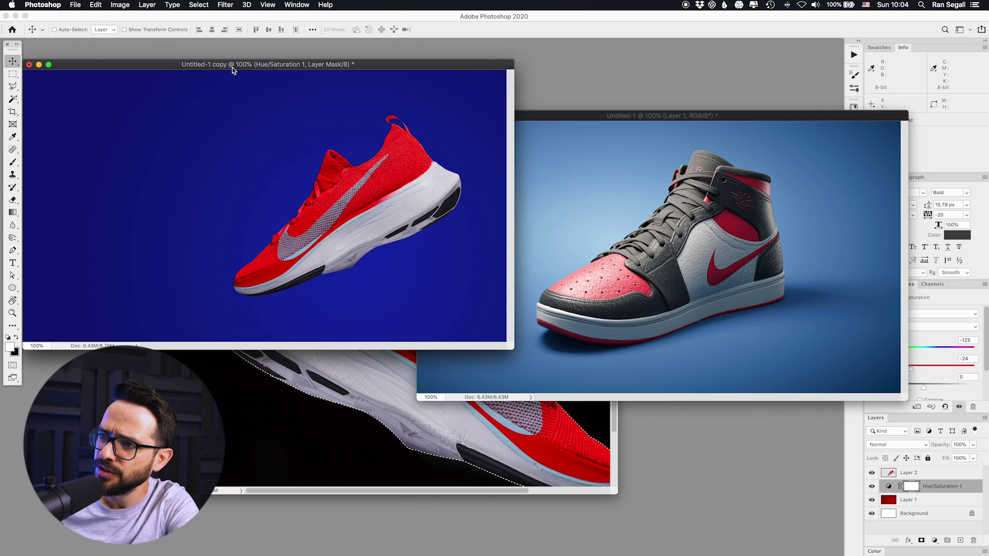
key("f")
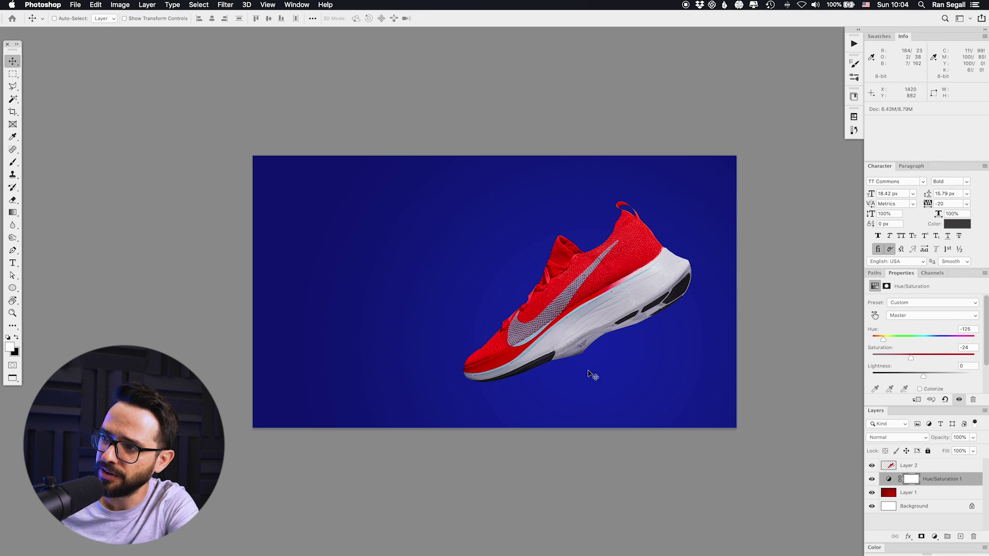
- Try a Drop Shadow layer style with a distance of 23 px on the shoe layer
left_click(609, 291, "super")
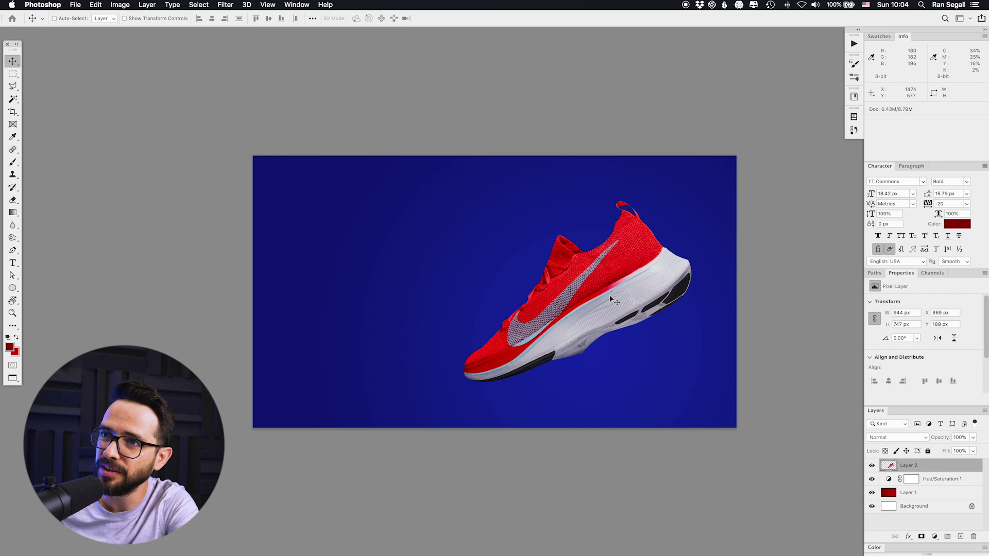
left_click(154, 5)
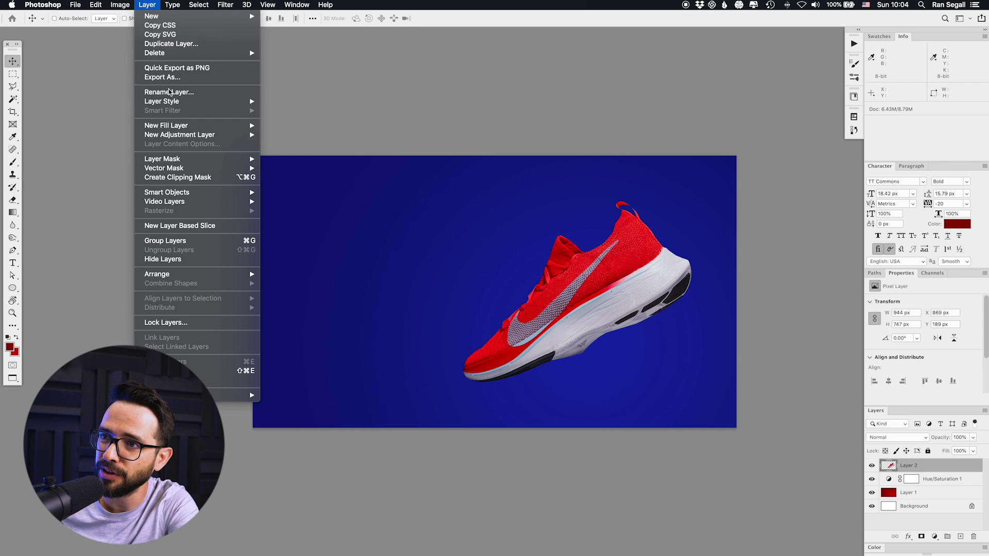
mouse_move(166, 106)
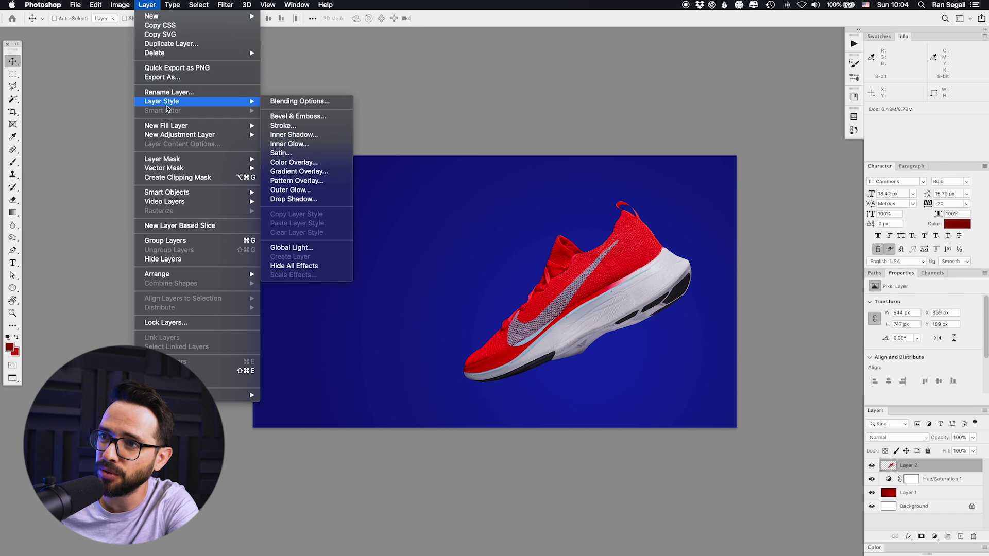
left_click(280, 200)
left_click_drag(583, 252, 257, 98)
mouse_move(277, 166)
left_mouse_down()
mouse_move(301, 162)
mouse_move(288, 164)
left_mouse_up()
left_click_drag(283, 165, 288, 164)
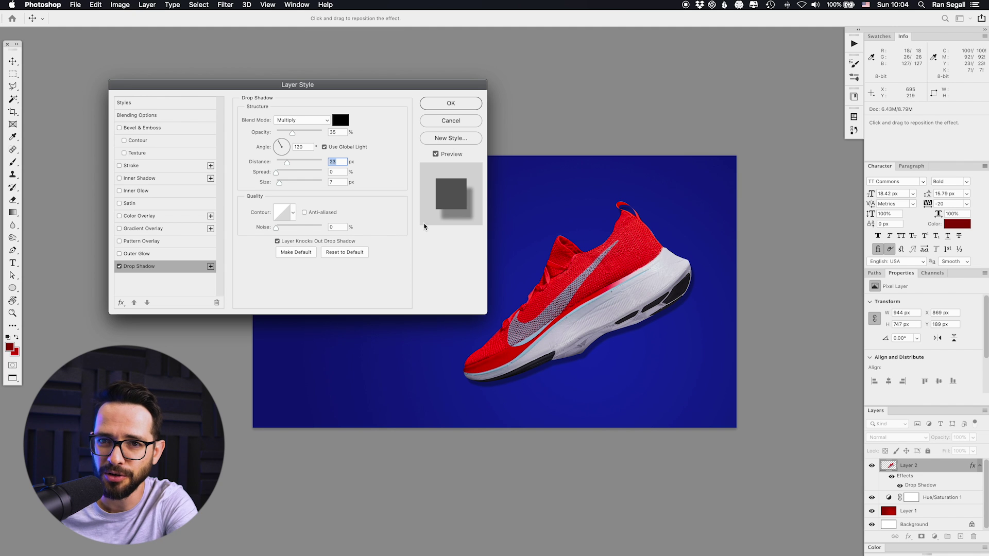
left_click(456, 124)
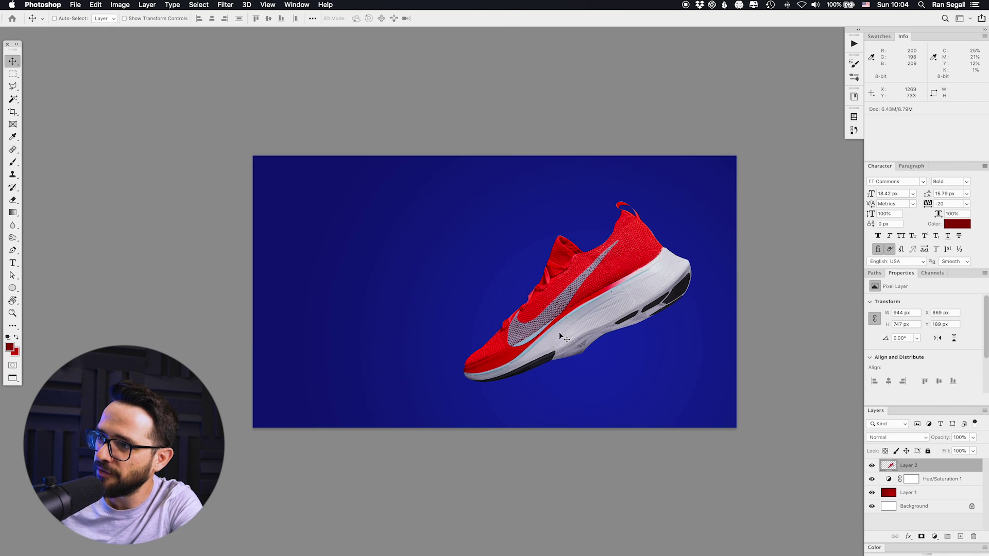
- Load the shoe layer's outline as a selection, fill it with black on a new layer and deselect
left_click(887, 467, "super")
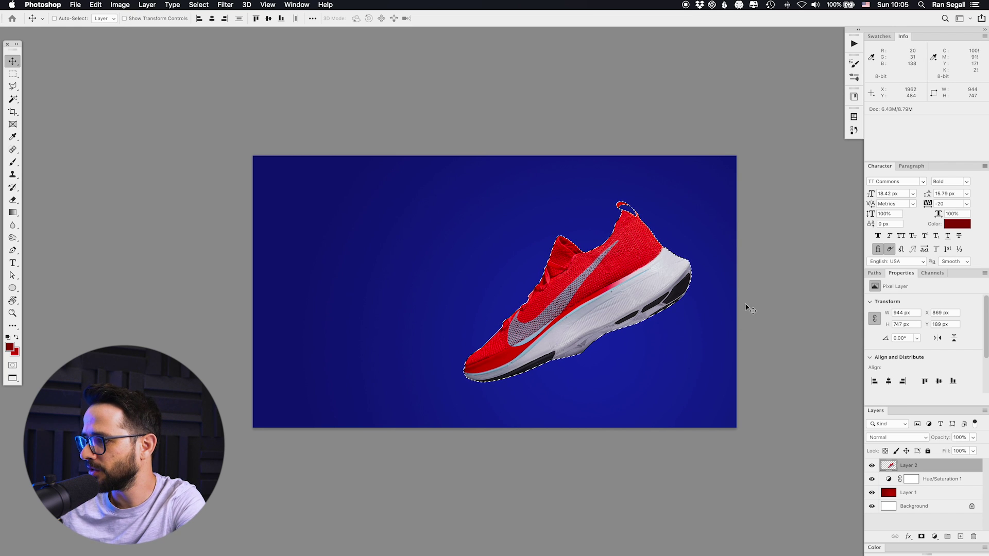
left_click(959, 537)
key("d")
key("x")
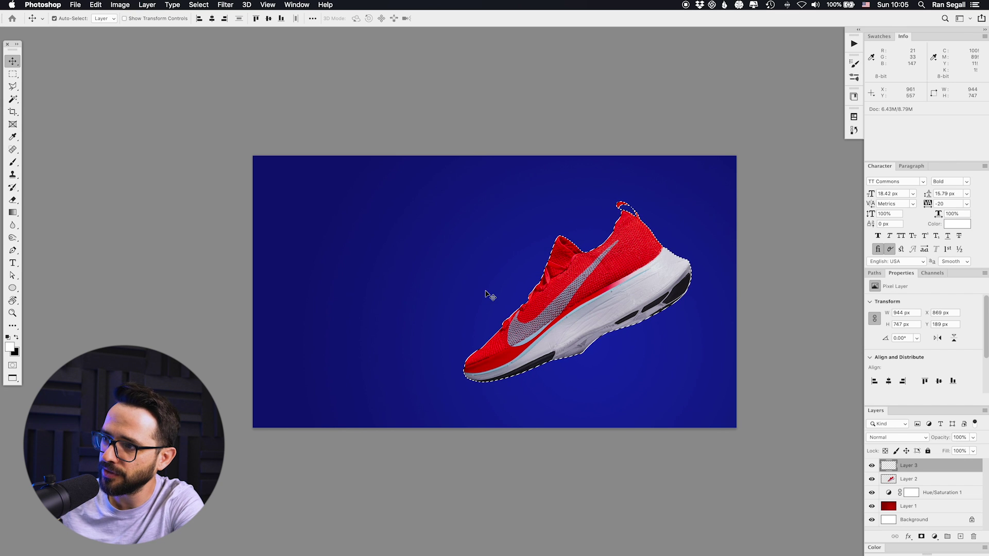
key("super+BackSpace")
key("super+d")
- Try the black silhouette at different offsets from the shoe and undo each move
left_click_drag(579, 309, 423, 273)
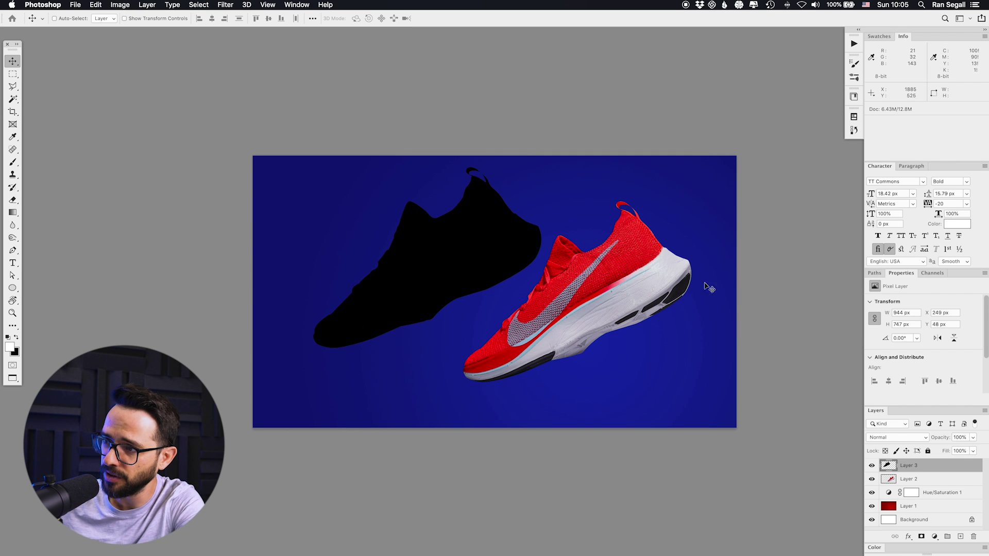
key("super+z")
left_click_drag(626, 281, 567, 260)
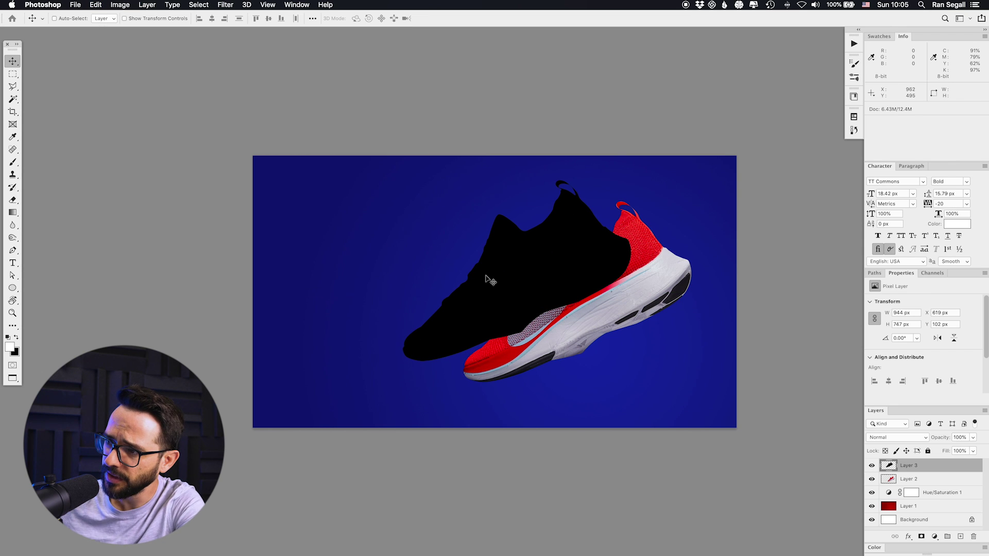
key("super+z")
left_click_drag(641, 309, 586, 295)
key("super+z")
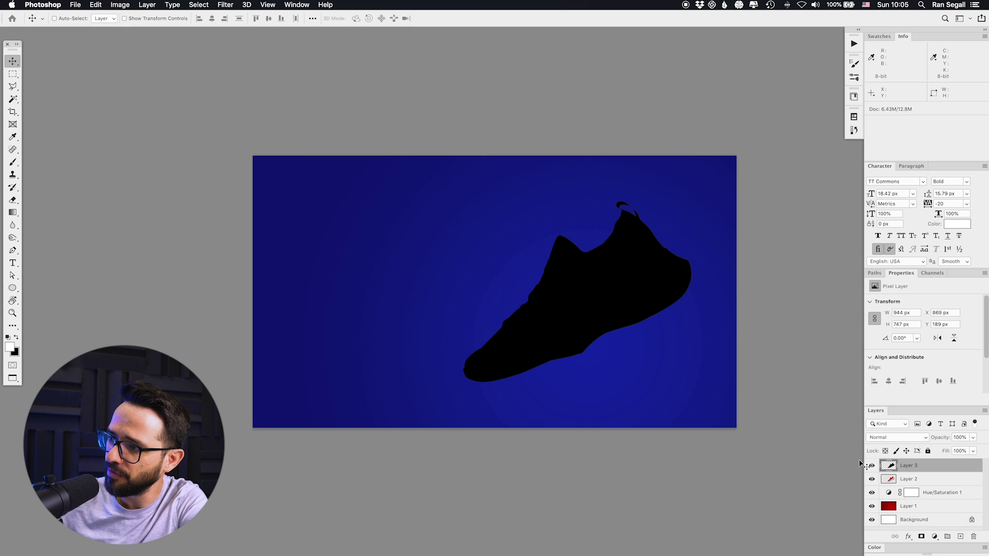
- Put the silhouette layer beneath the shoe layer and squash it to about 18.45% height under the sole, skewed slightly downward at the heel
key("super+bracketleft")
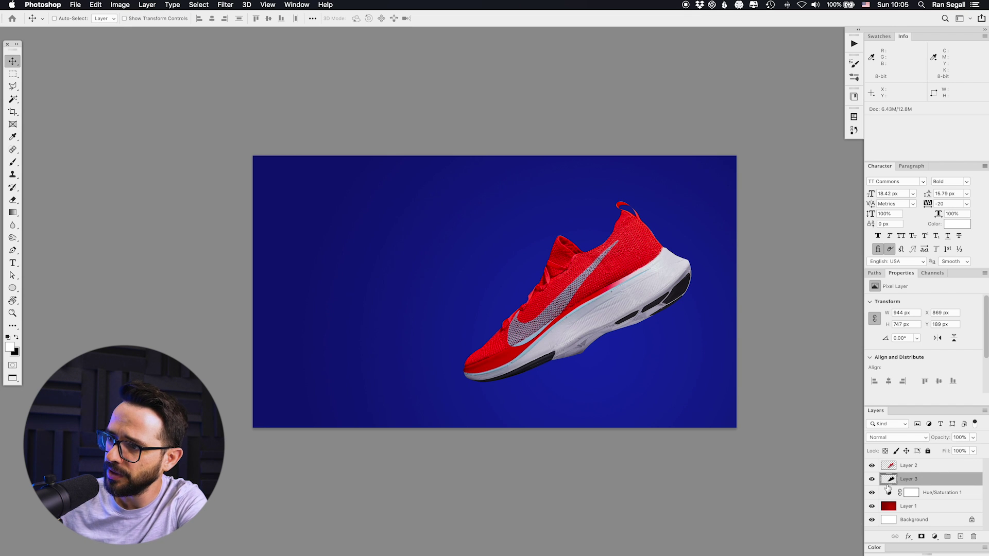
key("super")
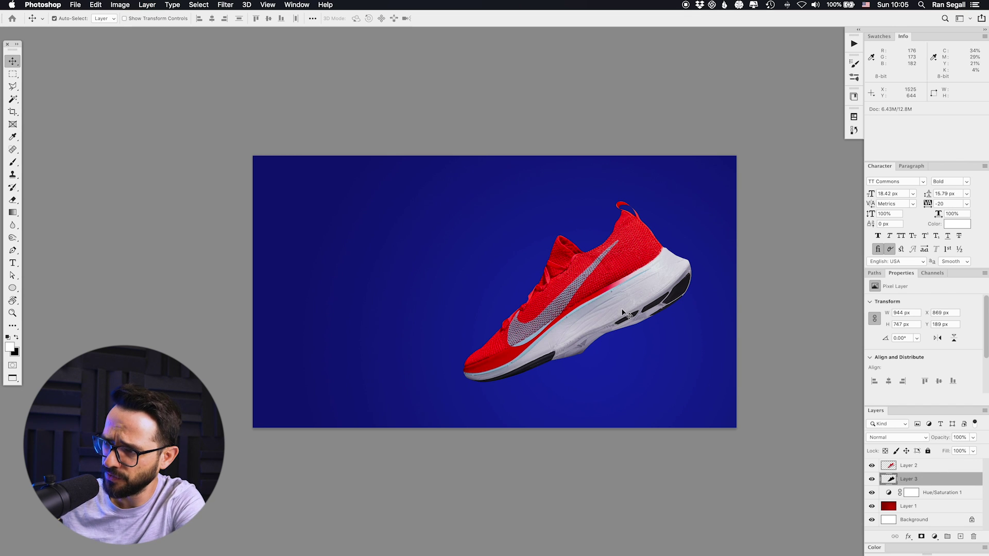
key("super+t")
left_click_drag(576, 206, 575, 349)
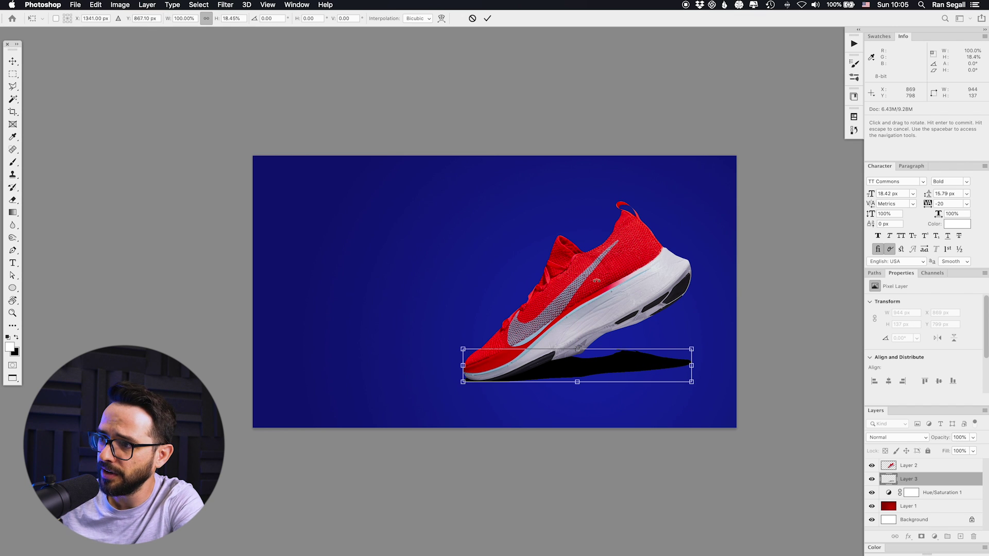
left_click_drag(579, 375, 579, 375)
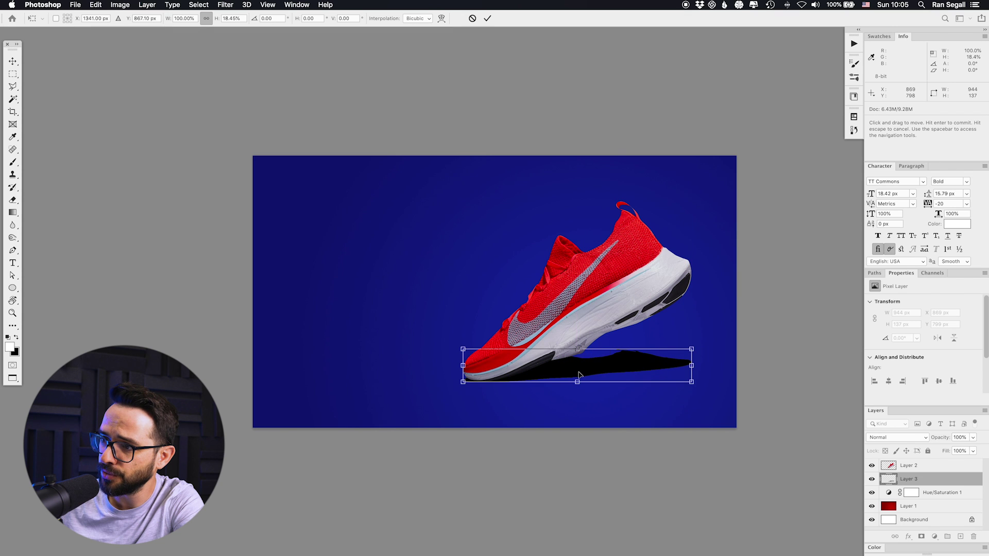
left_click_drag(692, 367, 691, 374)
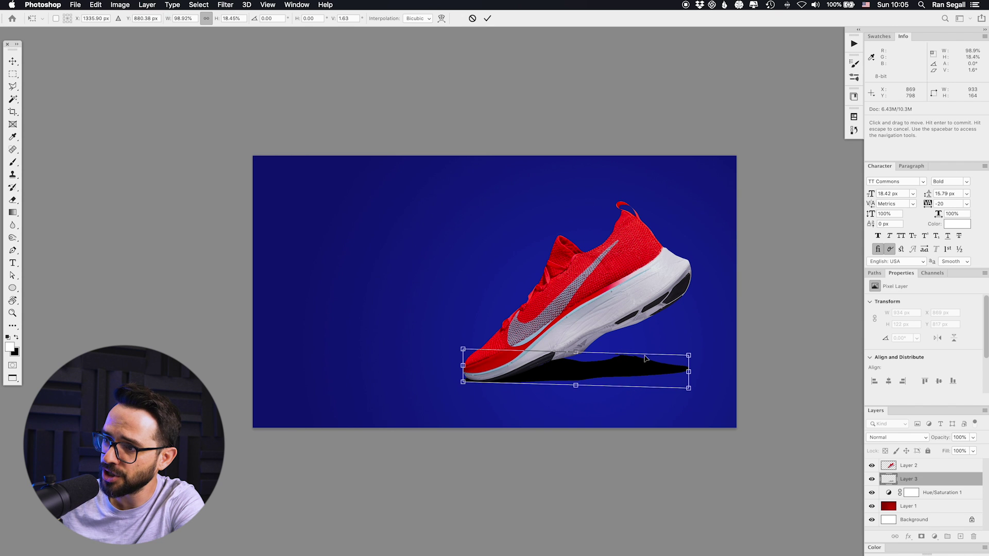
key("Return")
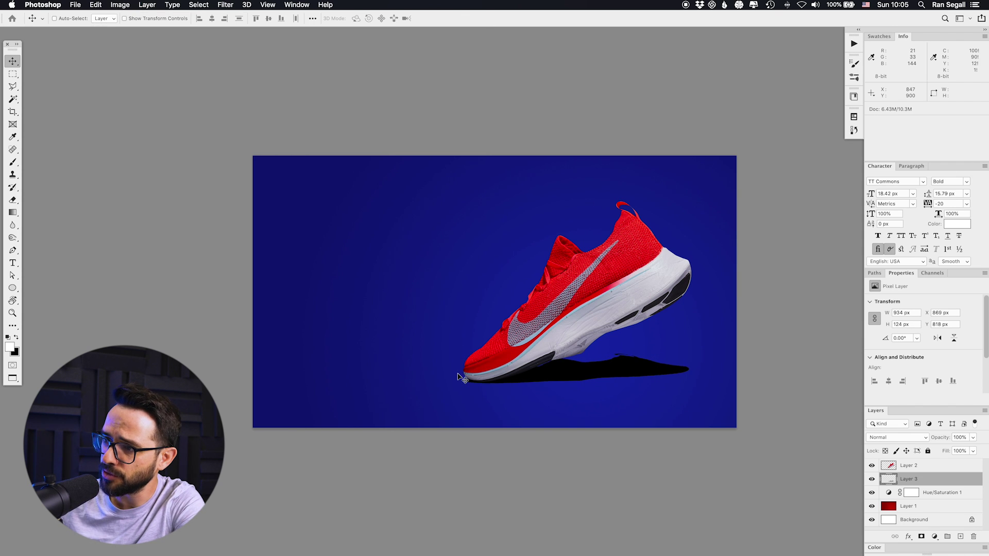
- Lower the shadow layer's opacity to 45% and soften it with a 7 px Gaussian Blur
key("5")
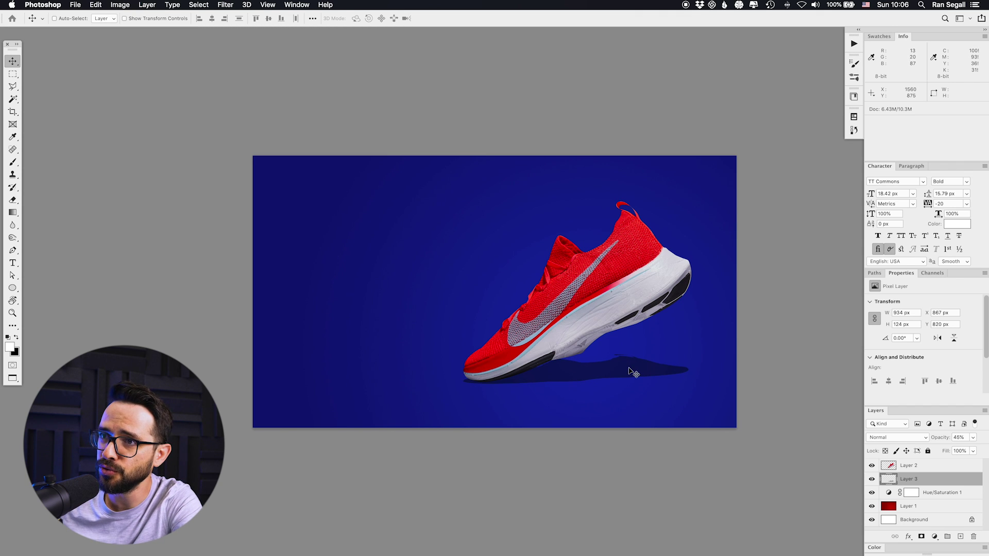
left_click(226, 5)
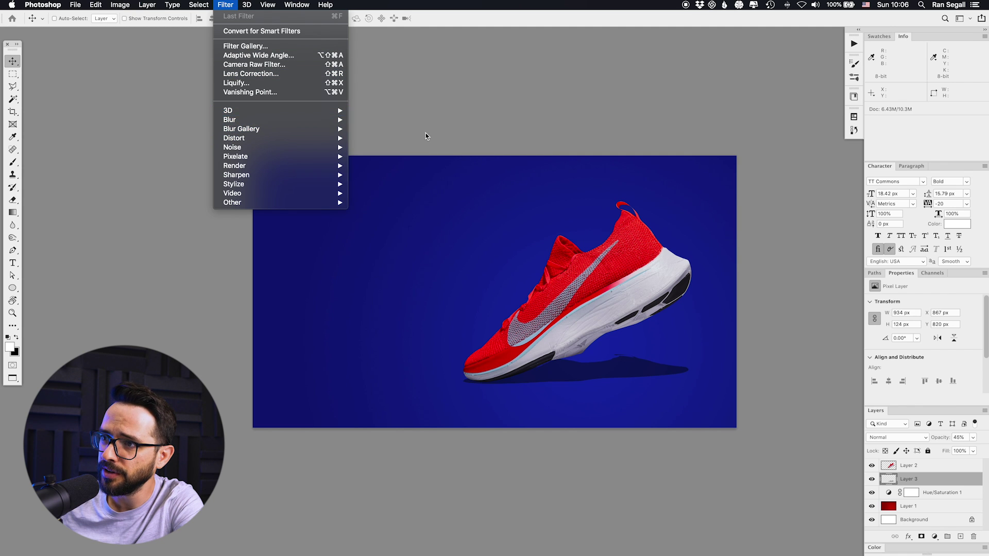
mouse_move(308, 119)
left_click(391, 159)
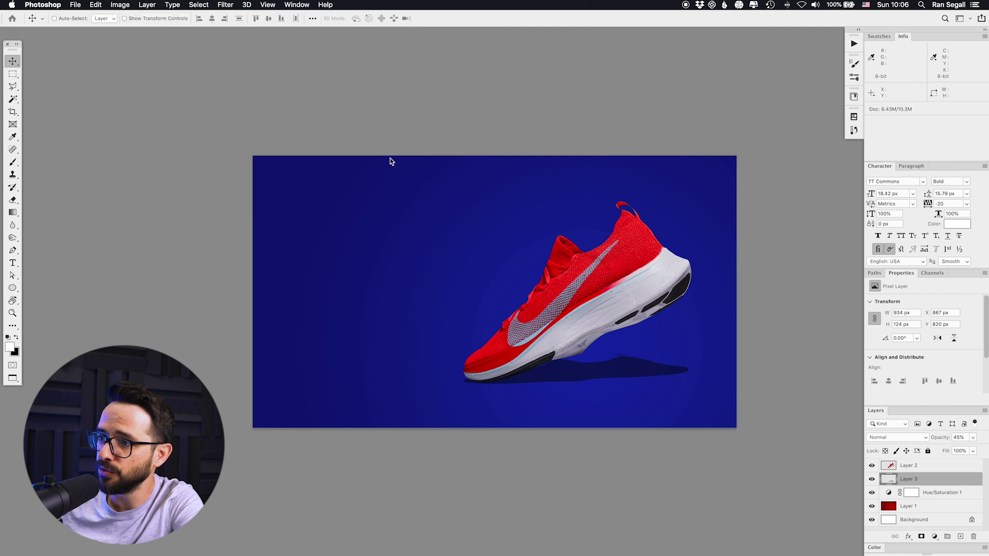
left_click_drag(613, 322, 310, 200)
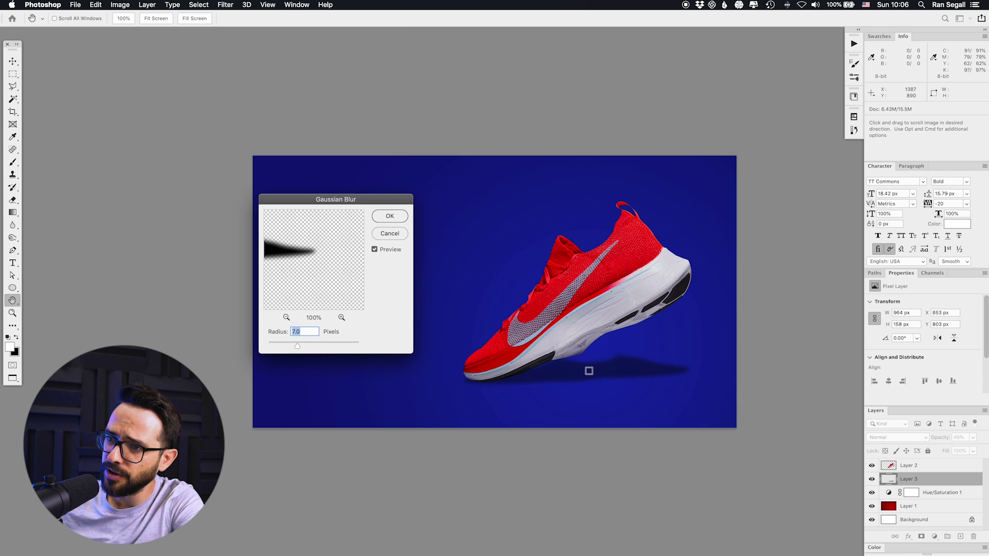
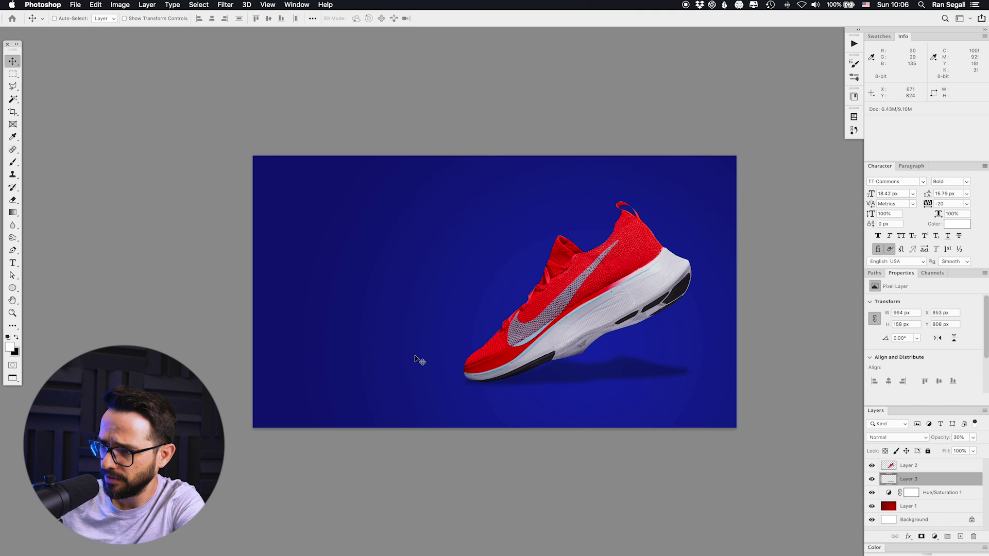
- Set the blurred shadow layer's opacity to 34%
key("3")
key("4")
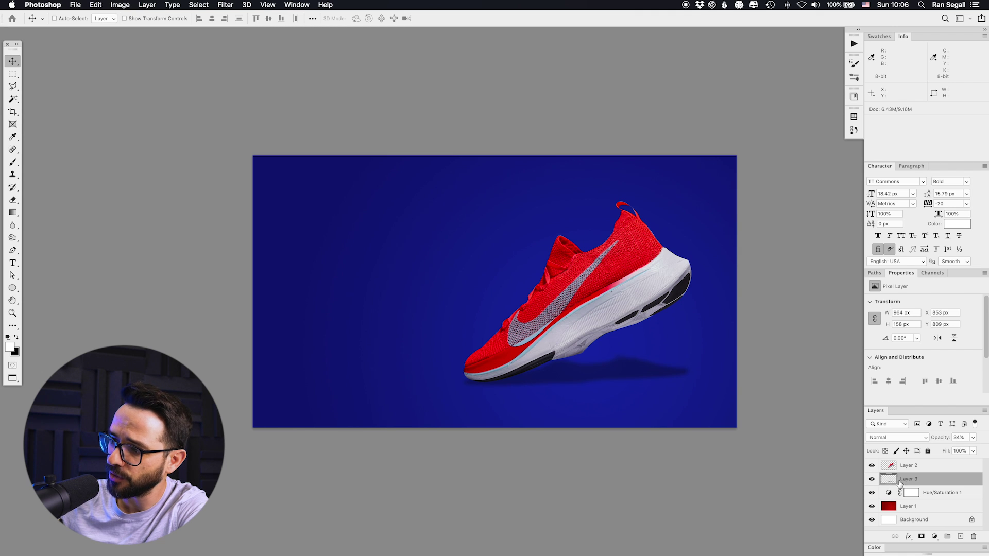
key("super")
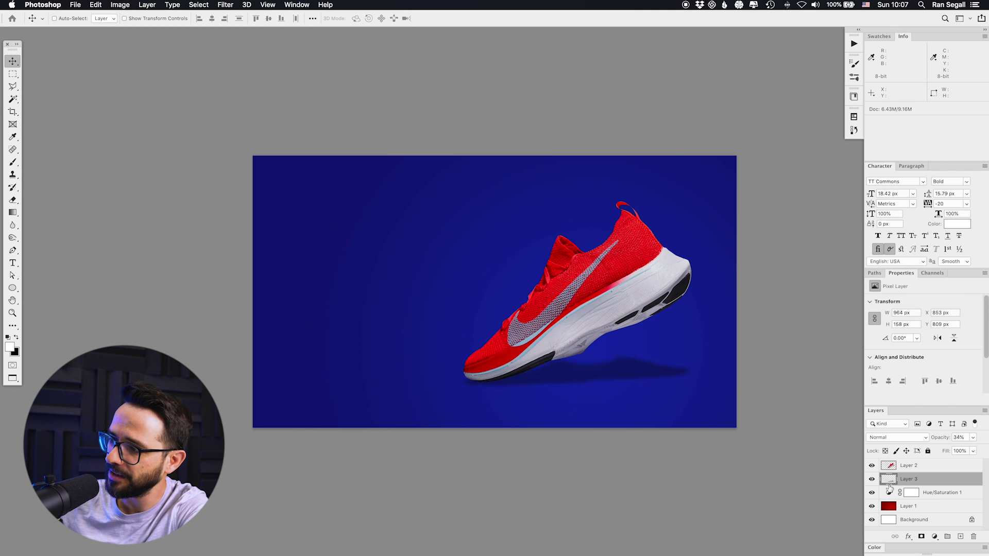
- Duplicate the blurred shadow layer, soften the copy with a stronger Gaussian Blur and set its opacity to 54%
key("super+j")
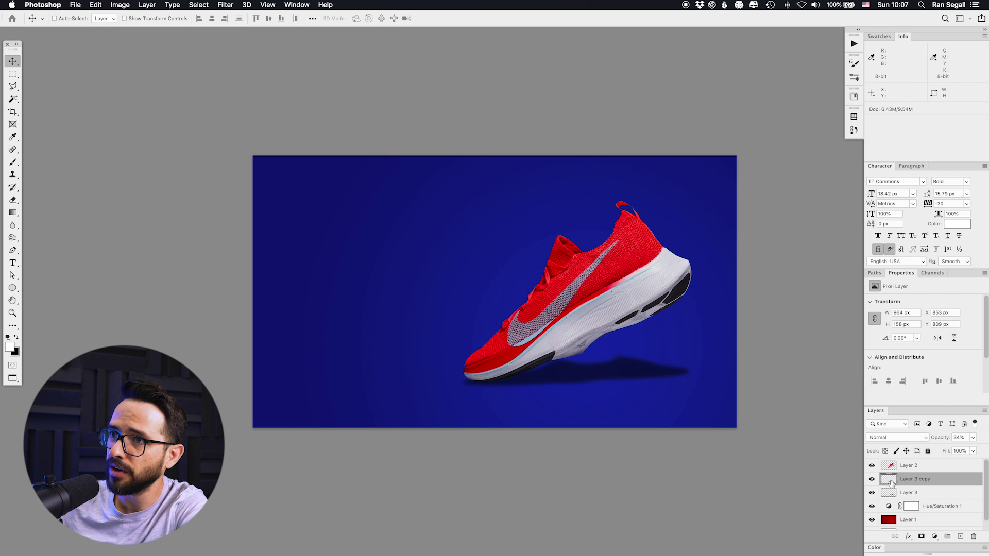
left_click(225, 4)
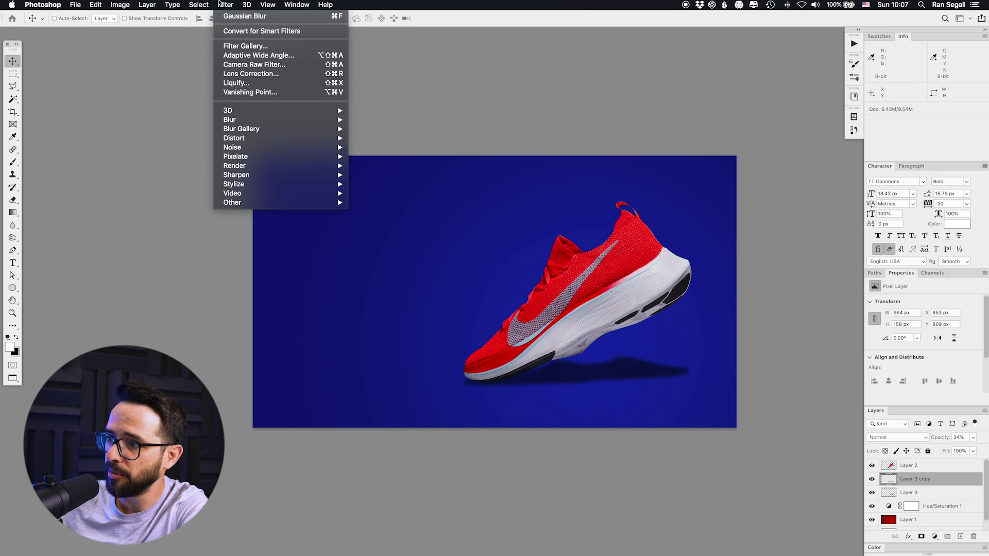
left_click(236, 17)
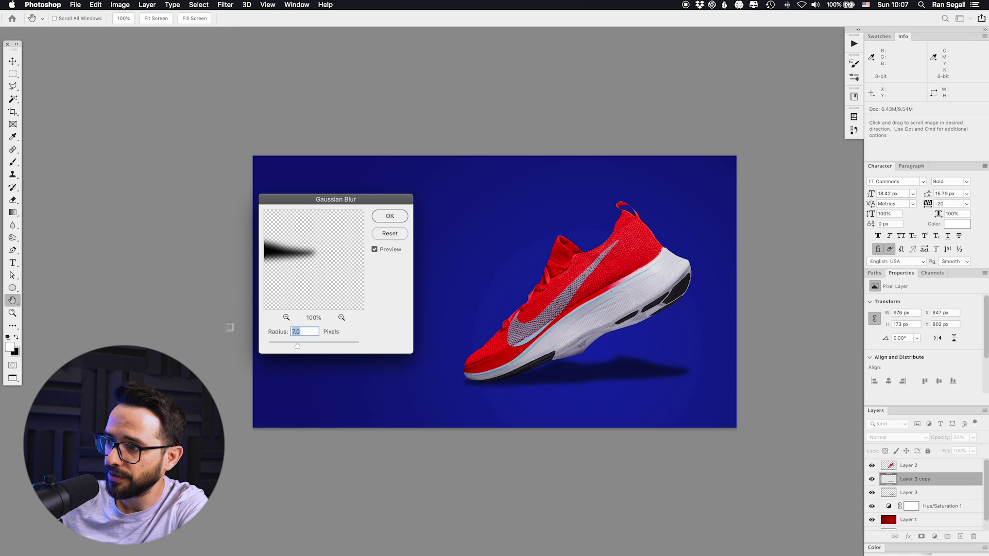
left_click_drag(298, 345, 313, 345)
key("Return")
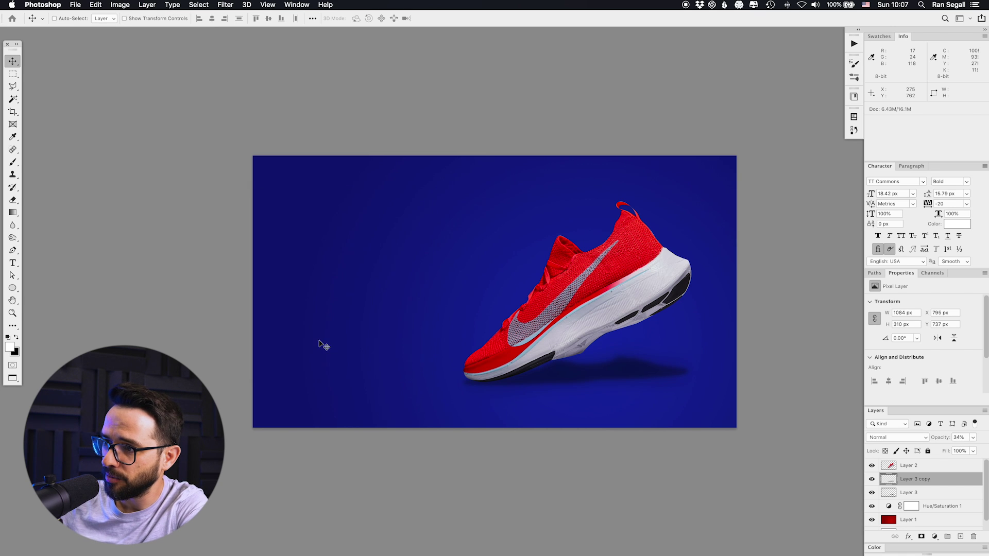
key("5")
key("4")
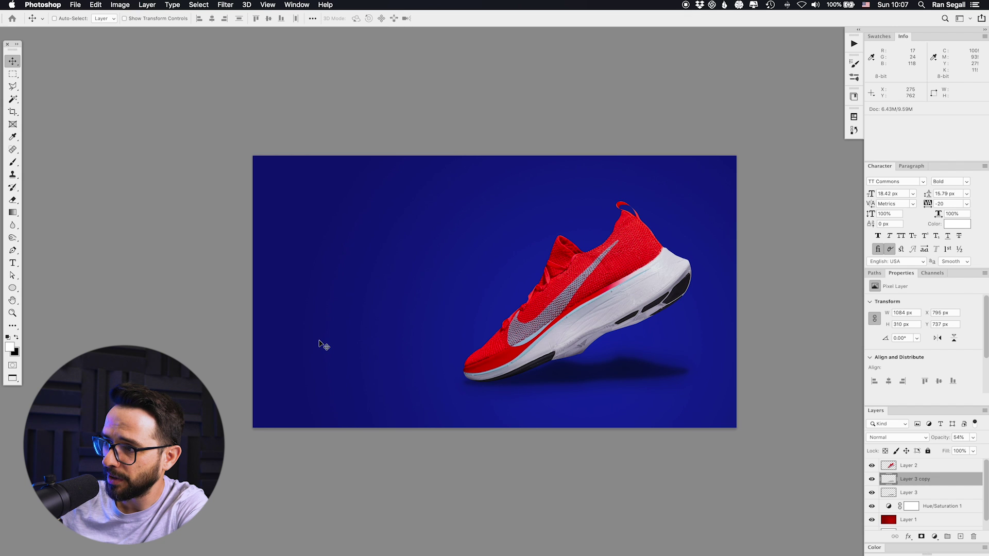
- Stretch the softer shadow copy horizontally to about 1189 px wide with a very slight skew
key("super+t")
left_click_drag(709, 371, 736, 376)
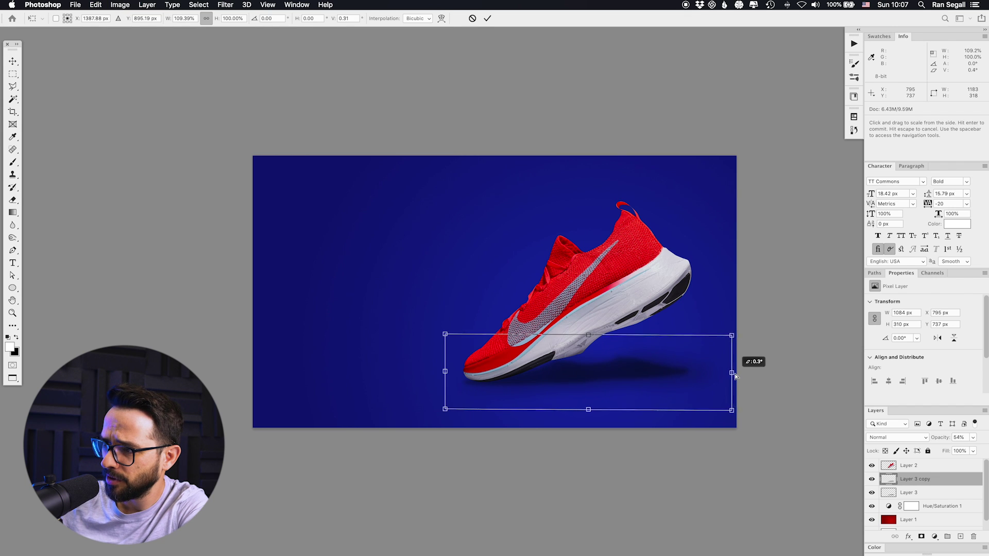
key("Return")
mouse_move(645, 371)
left_mouse_down()
mouse_move(620, 391)
mouse_move(626, 408)
mouse_move(633, 376)
left_mouse_up()
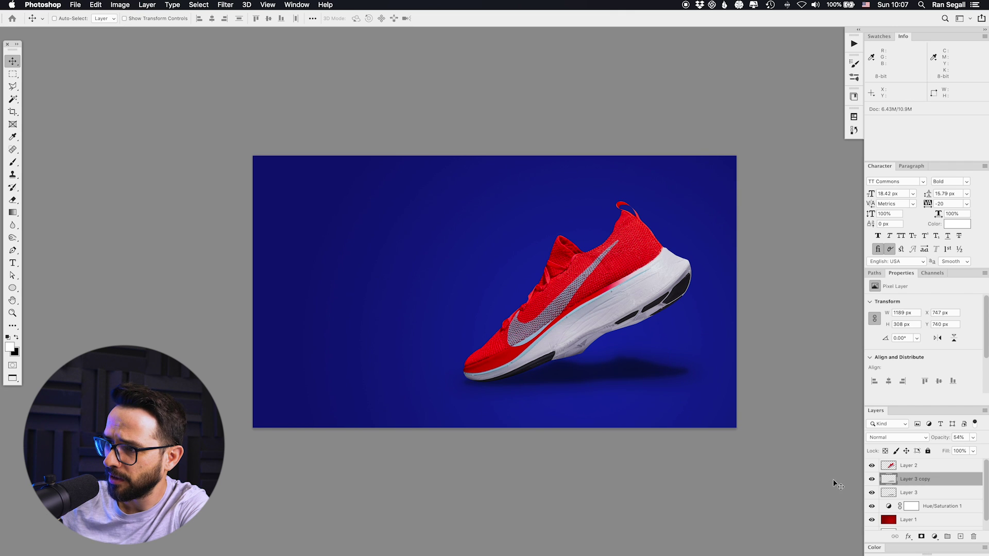
- Temporarily hide the sharper shadow and shift the softer copy toward the heel, to about X 869 px
left_click(872, 493)
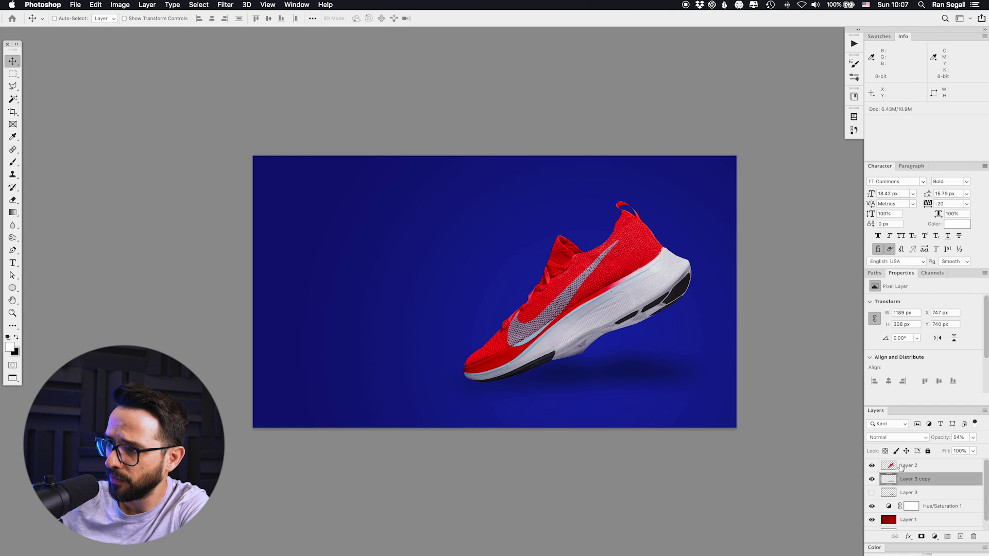
left_click_drag(649, 385, 663, 376)
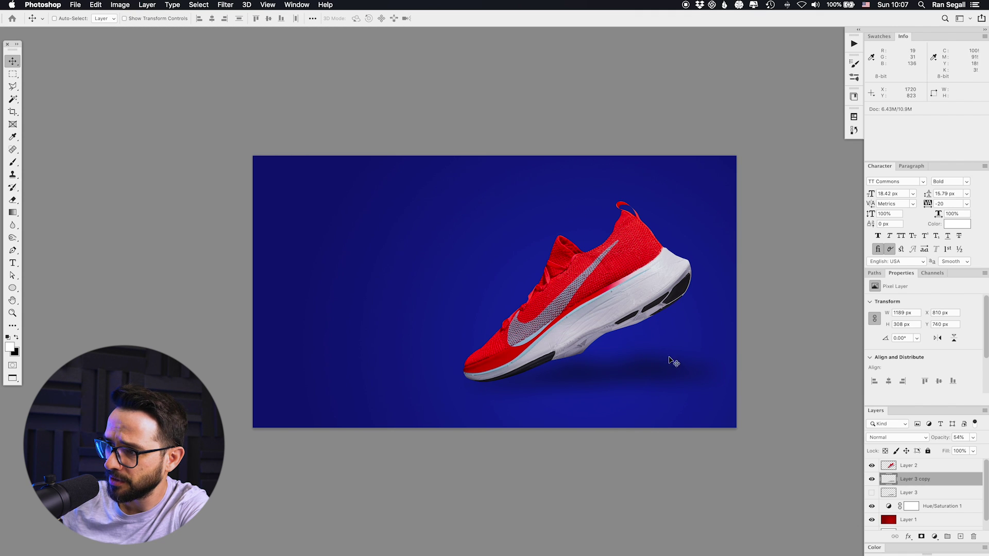
left_click_drag(660, 379, 675, 374)
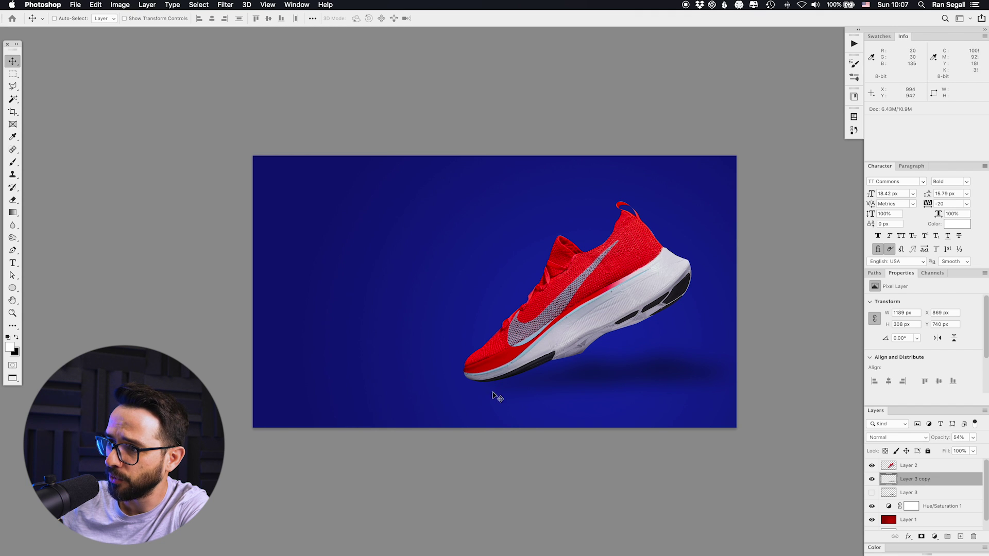
left_click(872, 493)
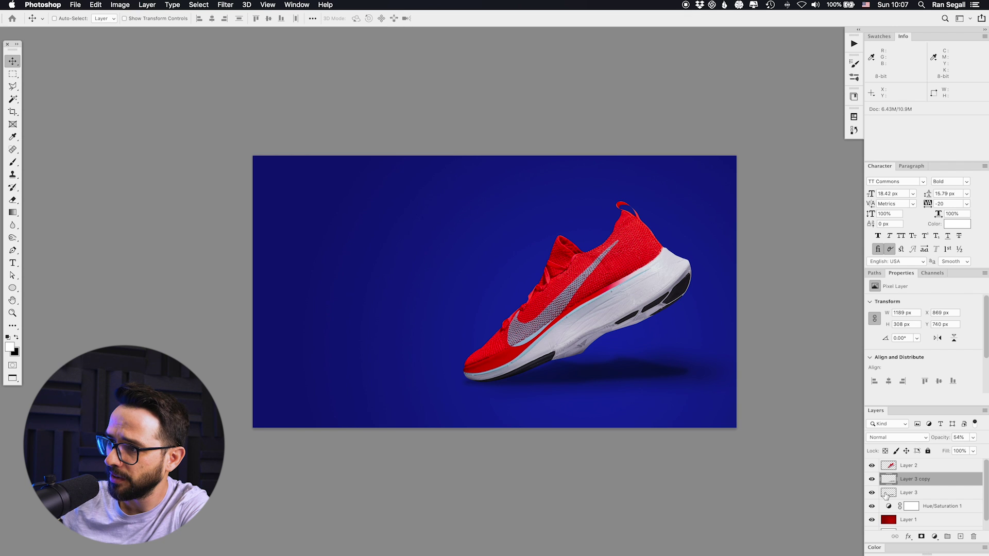
- Add a layer mask to the sharper shadow and fade its heel end with a 500 px black brush at 50% opacity
left_click(883, 496)
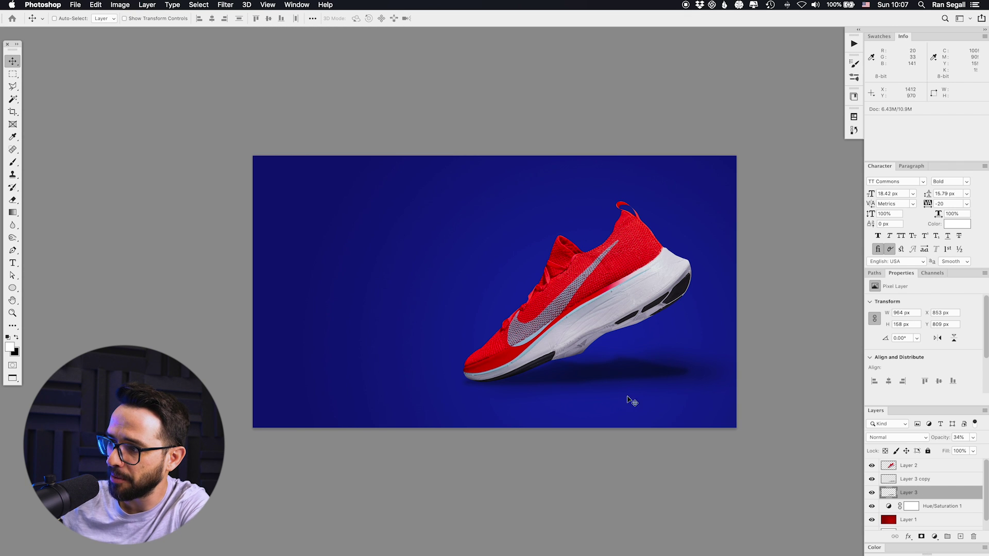
left_click(922, 536)
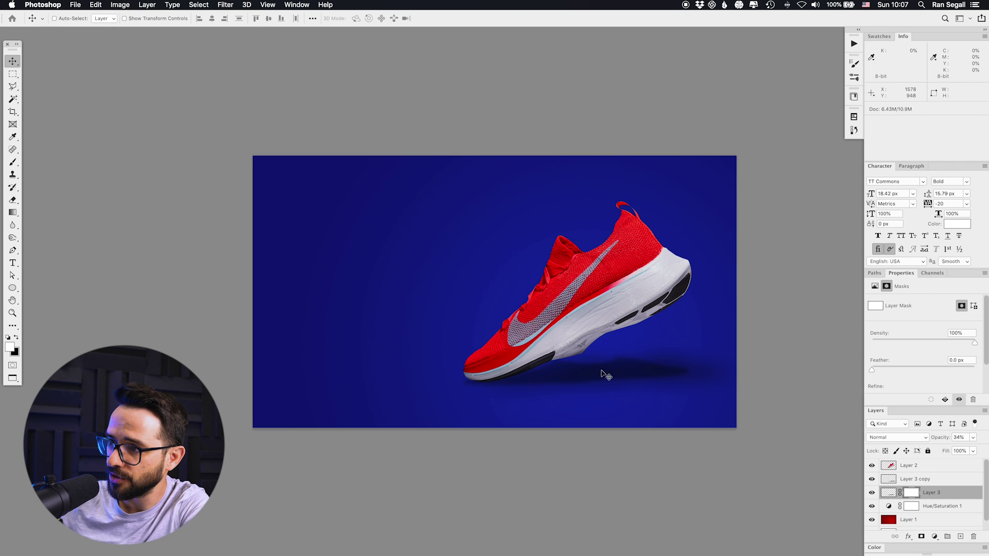
key("b")
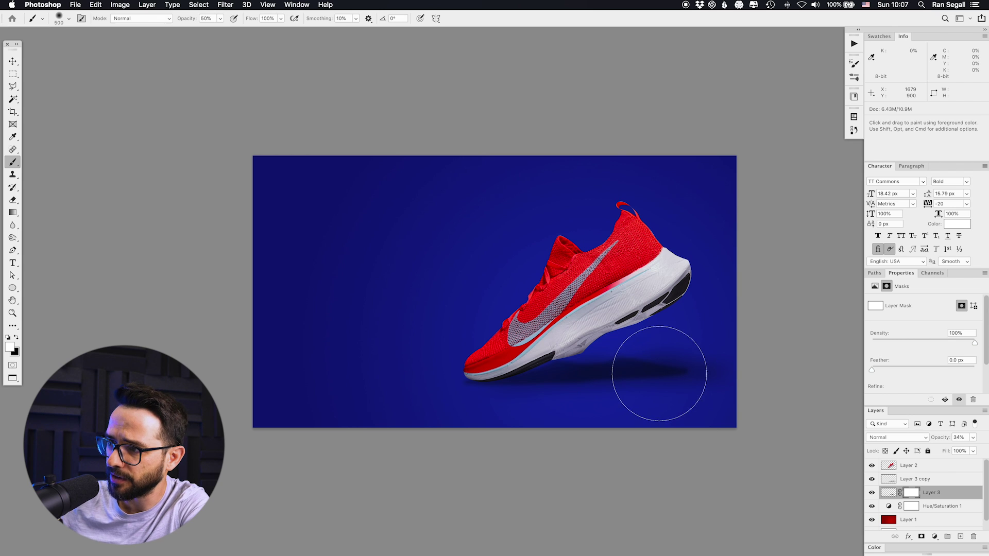
key("x")
left_click(659, 375)
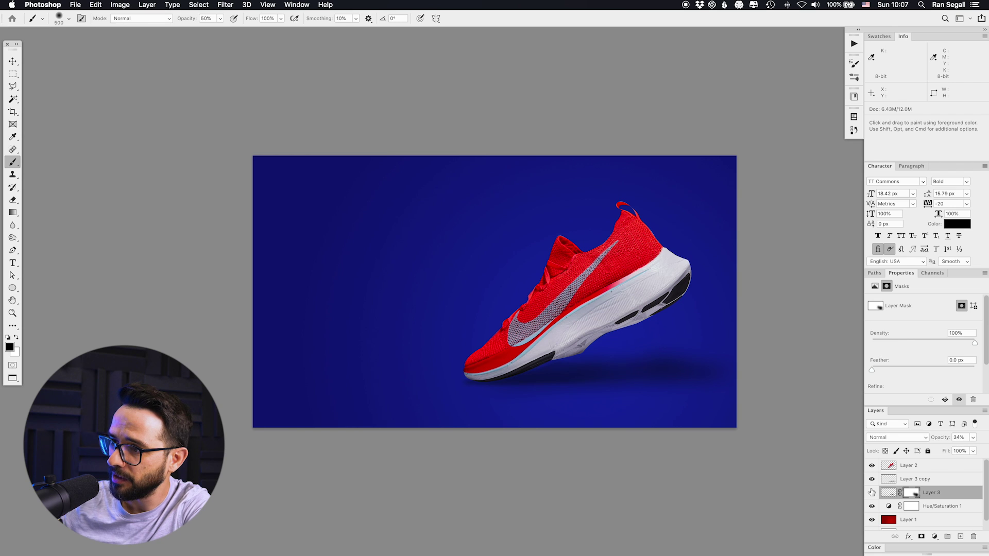
left_click(872, 493)
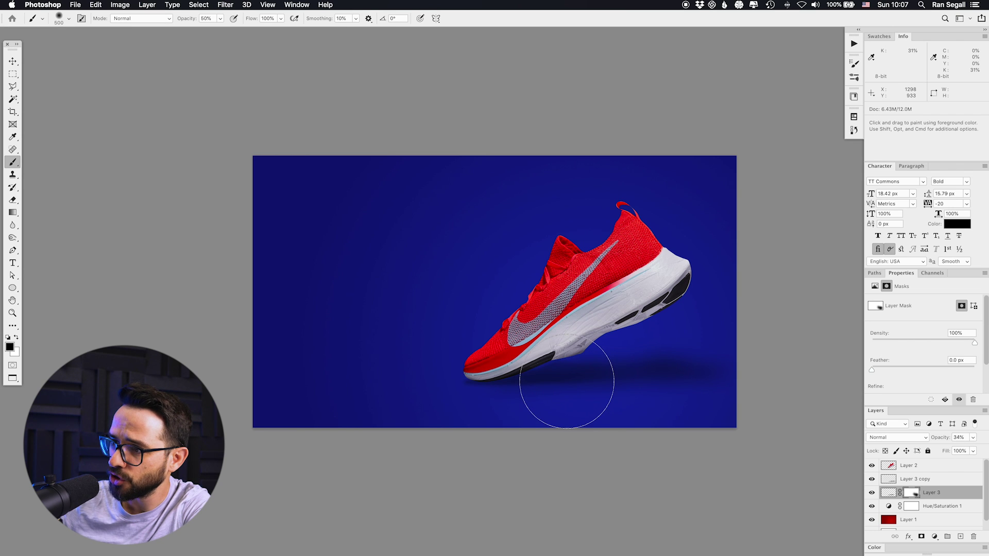
- Examine the shoe's upper and midsole close up for blemishes that need retouching
key("v")
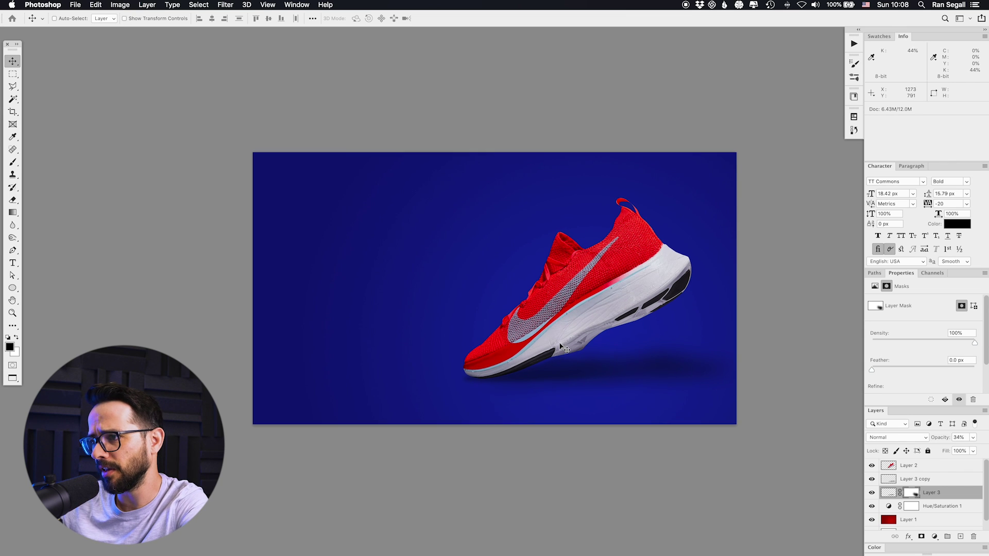
scroll(479, 309, "up", 1)
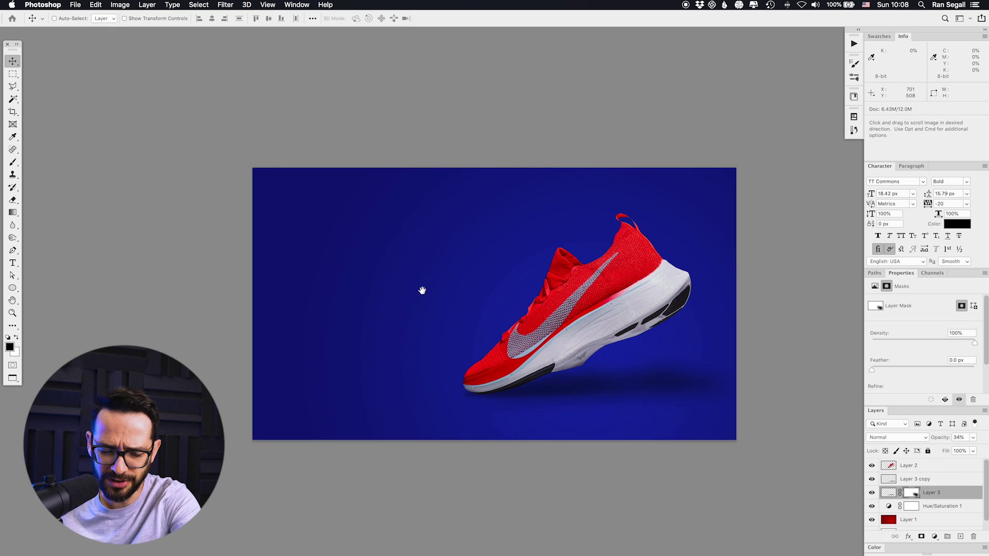
left_click_drag(422, 289, 435, 276)
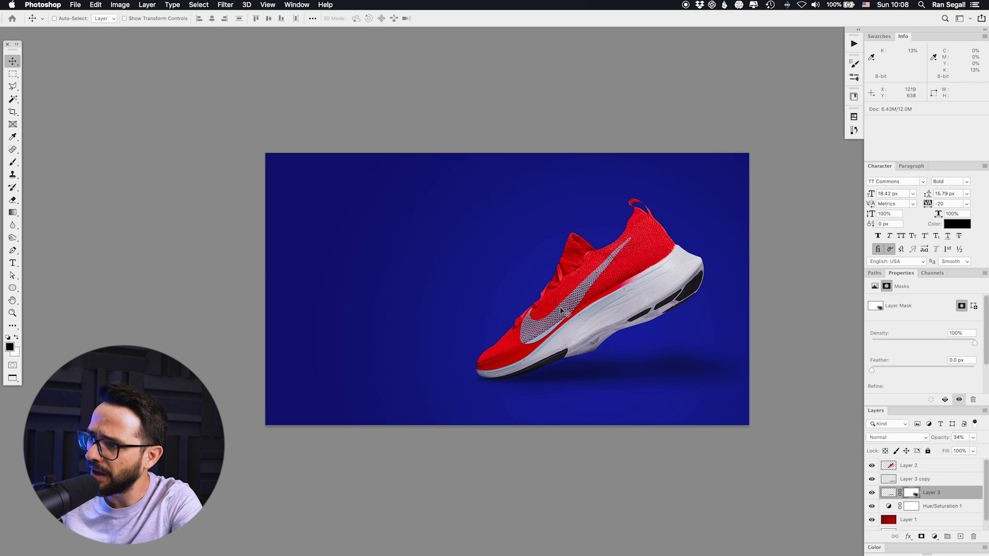
scroll(564, 312, "up", 2)
scroll(561, 311, "right", 3)
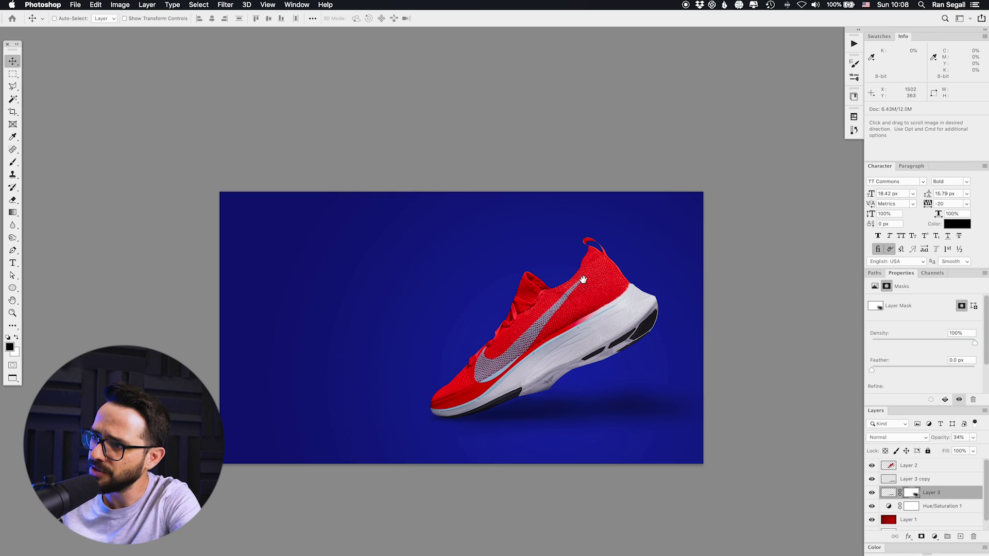
scroll(456, 335, "up", 5)
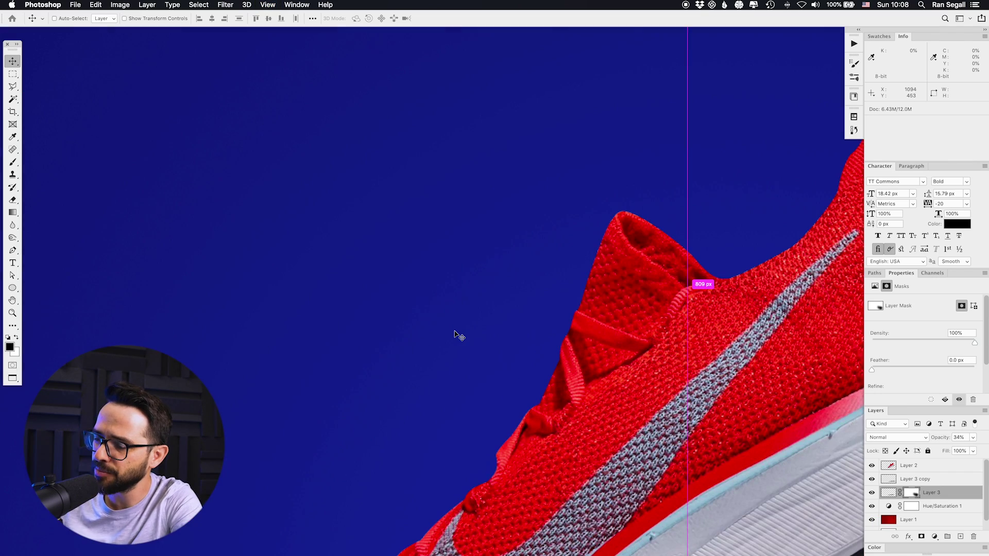
scroll(323, 213, "right", 4)
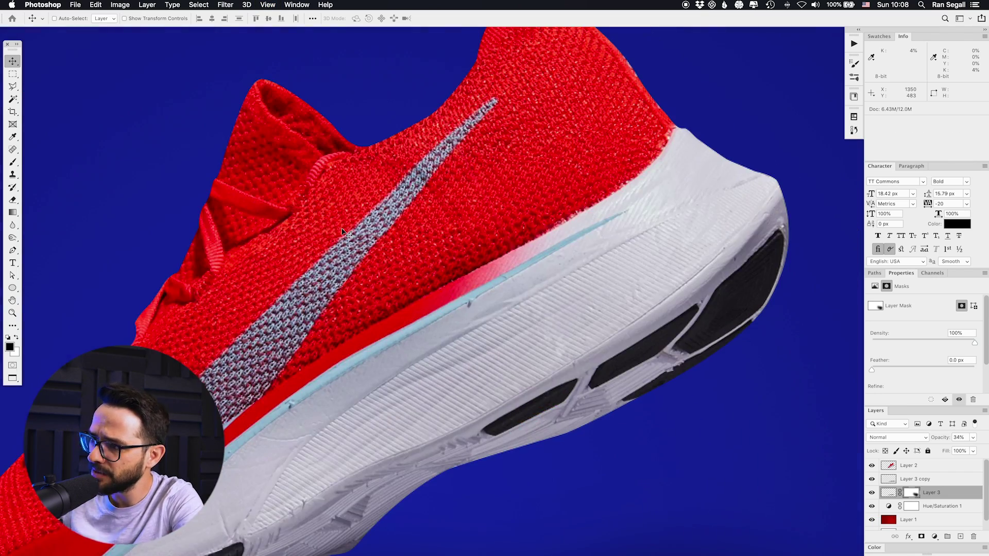
scroll(343, 232, "up", 5)
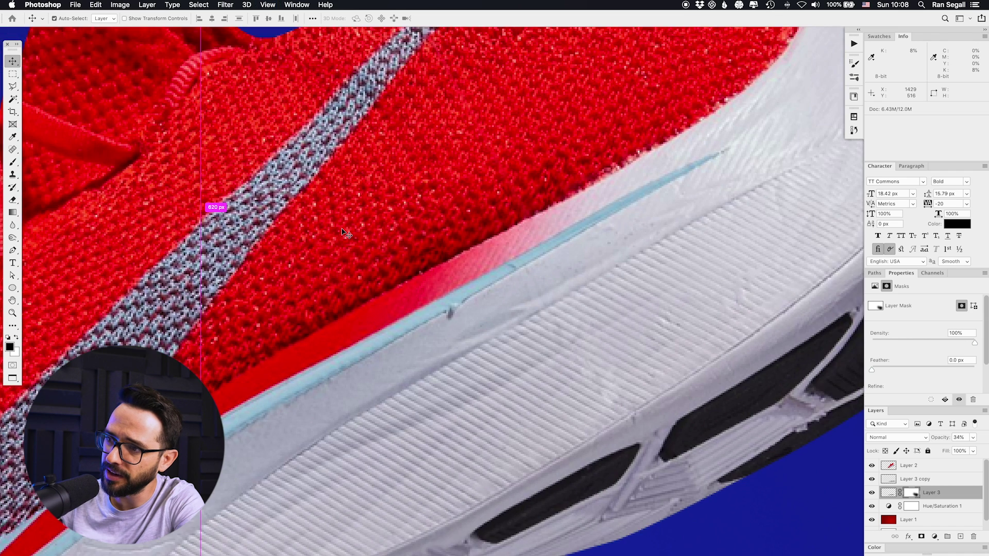
scroll(342, 232, "up", 2)
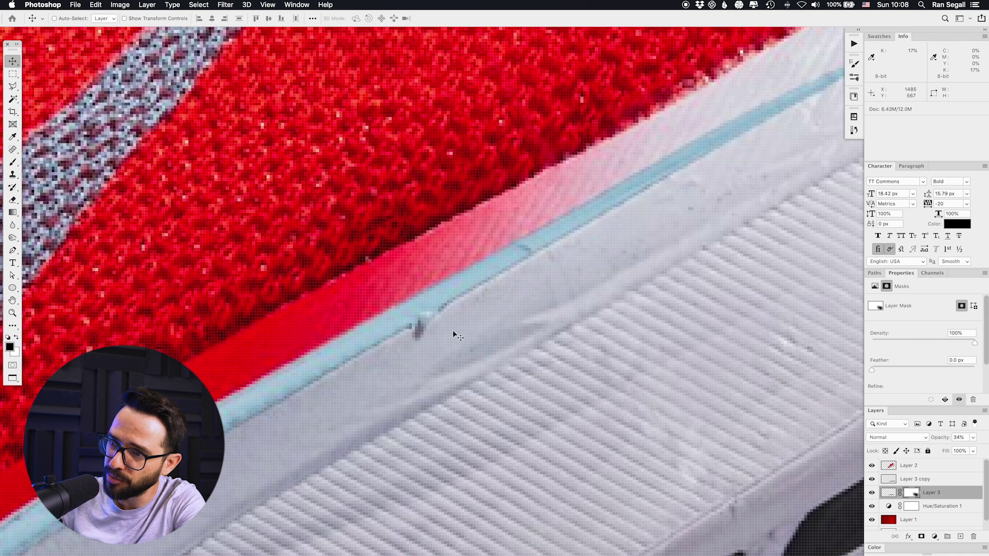
scroll(427, 319, "down", 5)
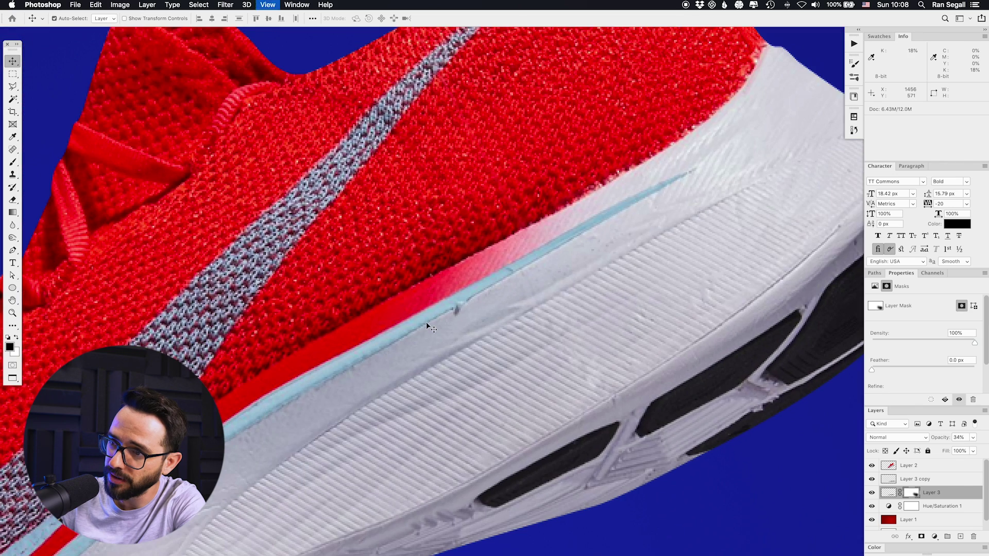
scroll(338, 327, "up", 2)
left_click_drag(338, 328, 375, 286)
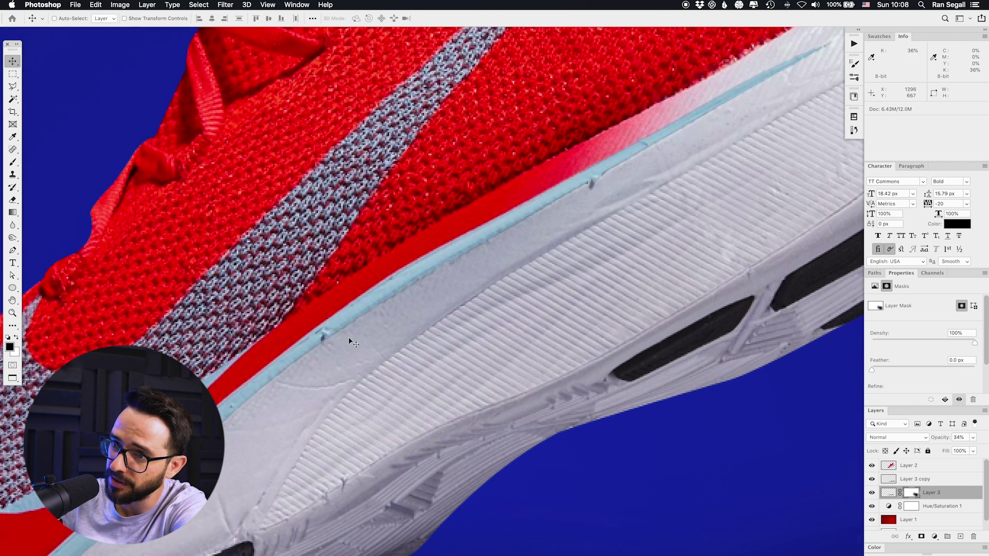
left_click_drag(590, 190, 471, 255)
scroll(469, 255, "up", 3)
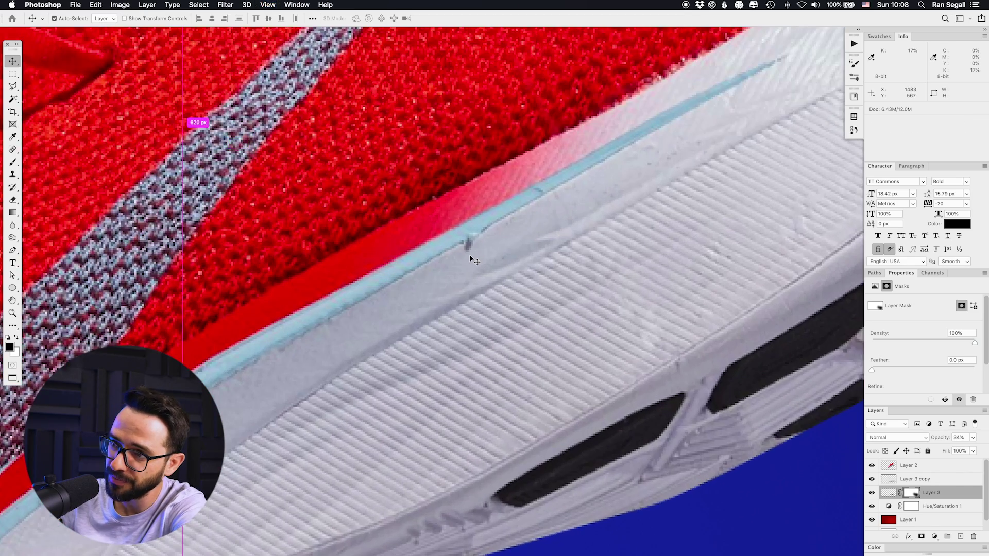
key("super")
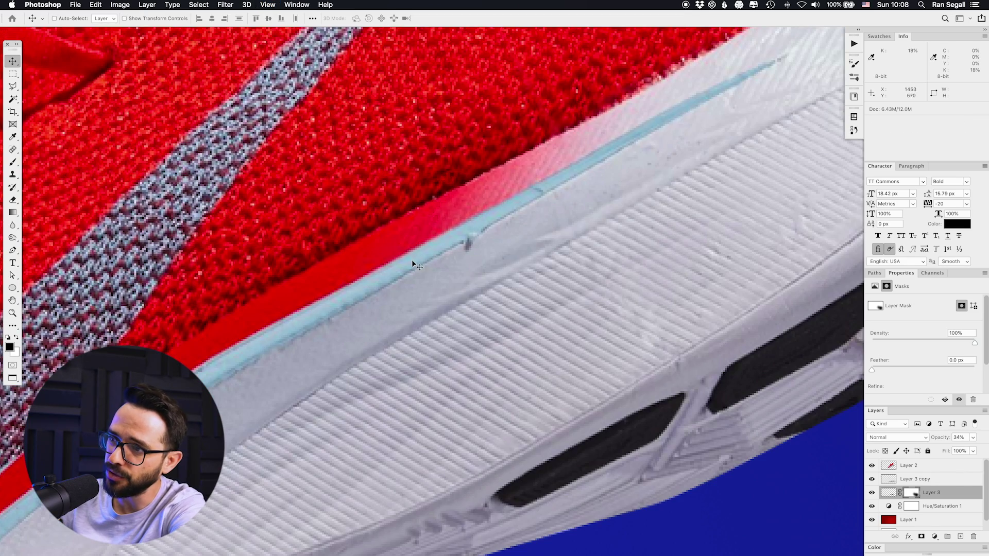
- Set the Clone Stamp brush to 20 px and sample the clean midsole edge beside the dark nick under the light-blue stripe
key("s")
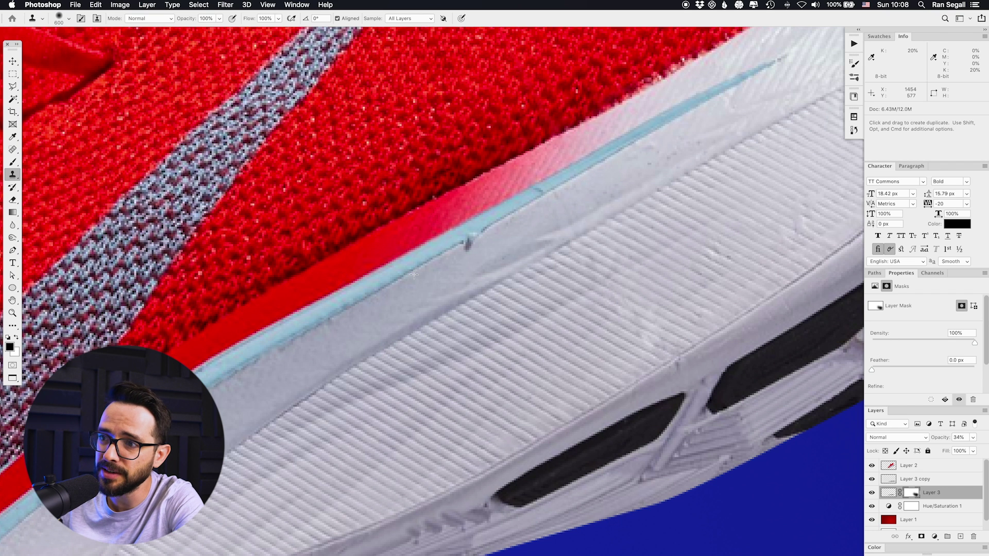
key("bracketleft")
key("bracketleft")
key("bracketleft")
key("bracketleft")
key("bracketleft")
key("bracketleft")
key("bracketleft")
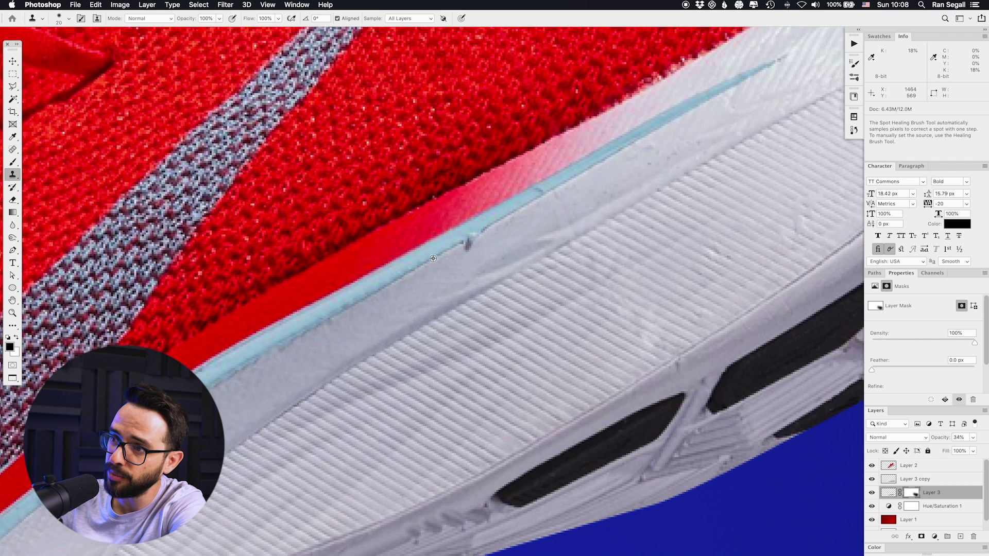
left_click(437, 256, "alt")
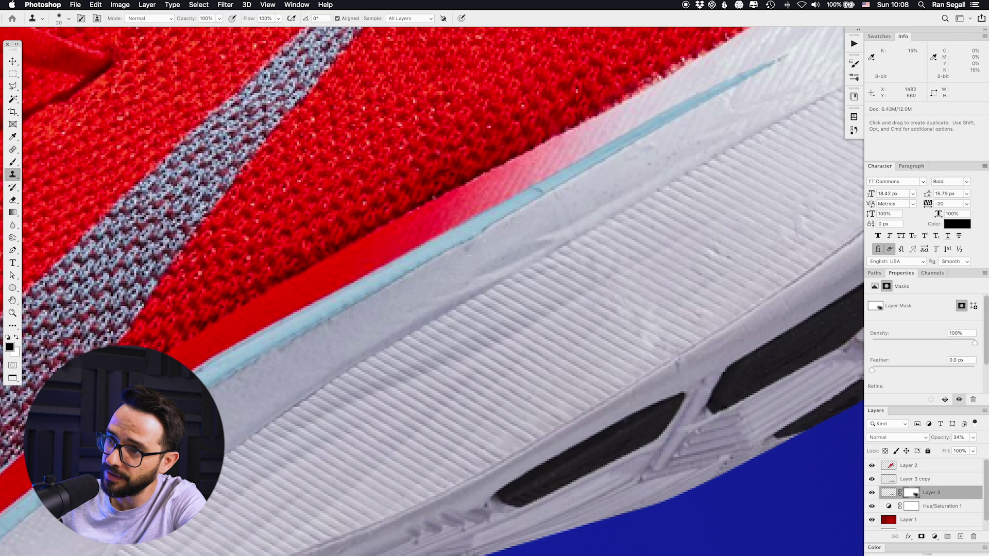
left_click(468, 241)
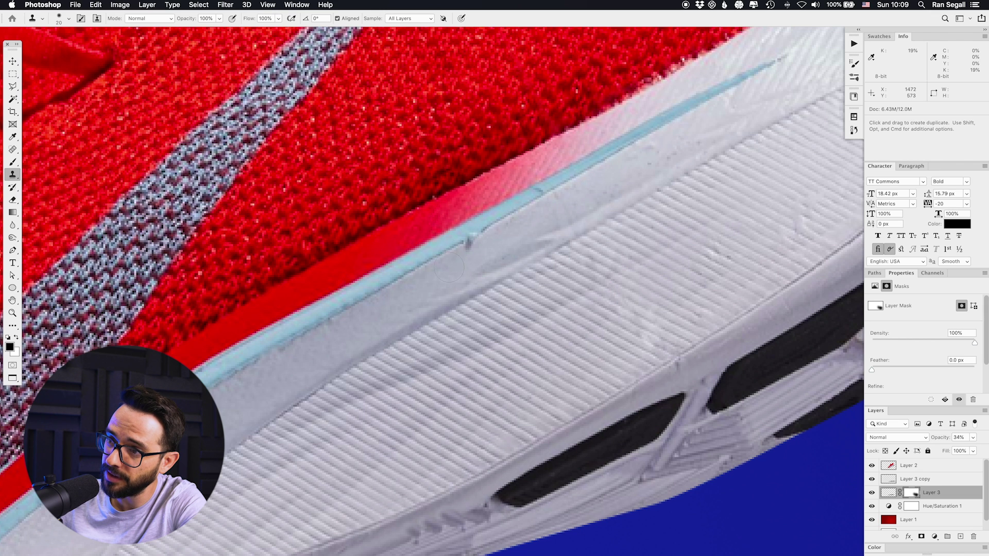
left_click(452, 251, "alt")
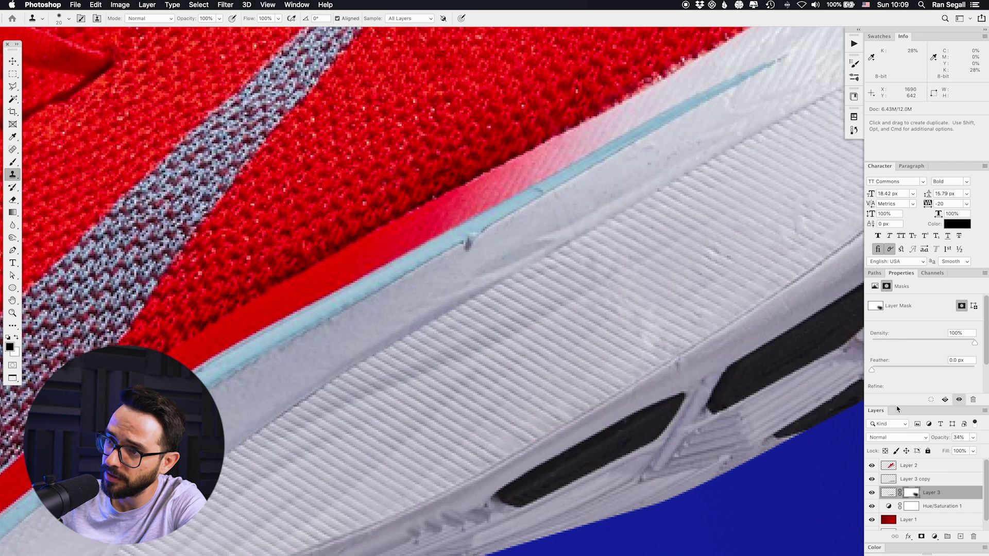
- Clone out the dark nick beneath the light-blue midsole stripe on the shoe layer
left_click(912, 465)
key("x")
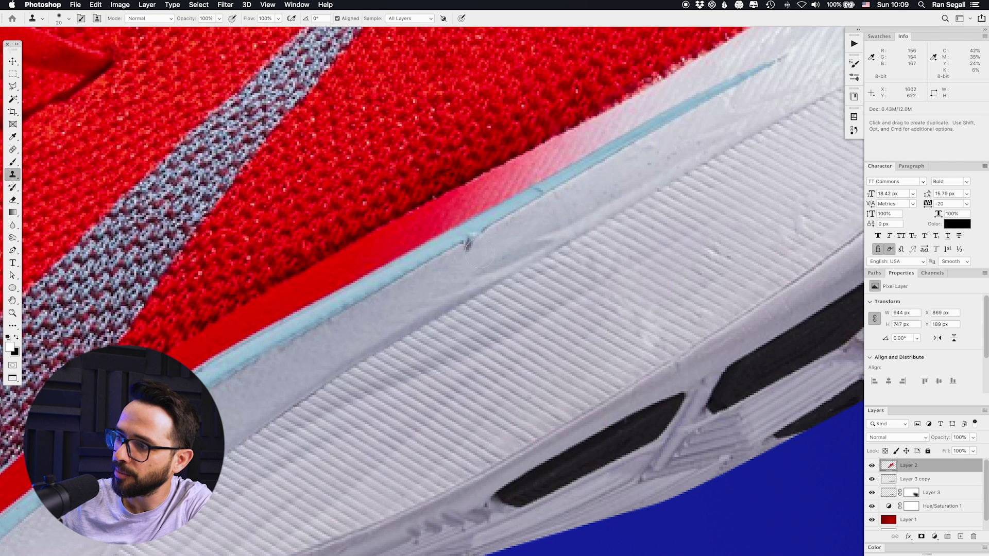
left_click(467, 240)
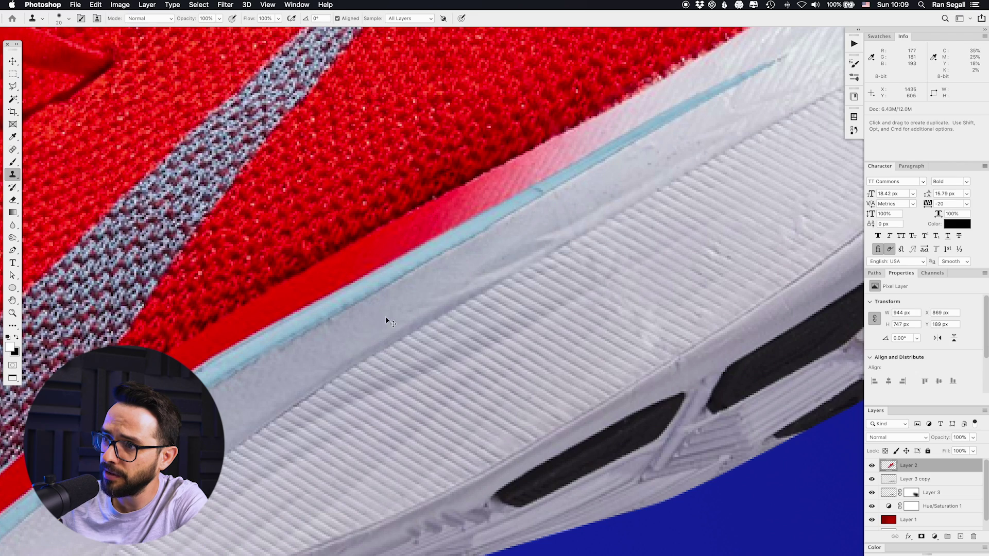
- Outline the dark nick on the light-blue midsole stripe below the swoosh with a Polygonal Lasso selection
key("v")
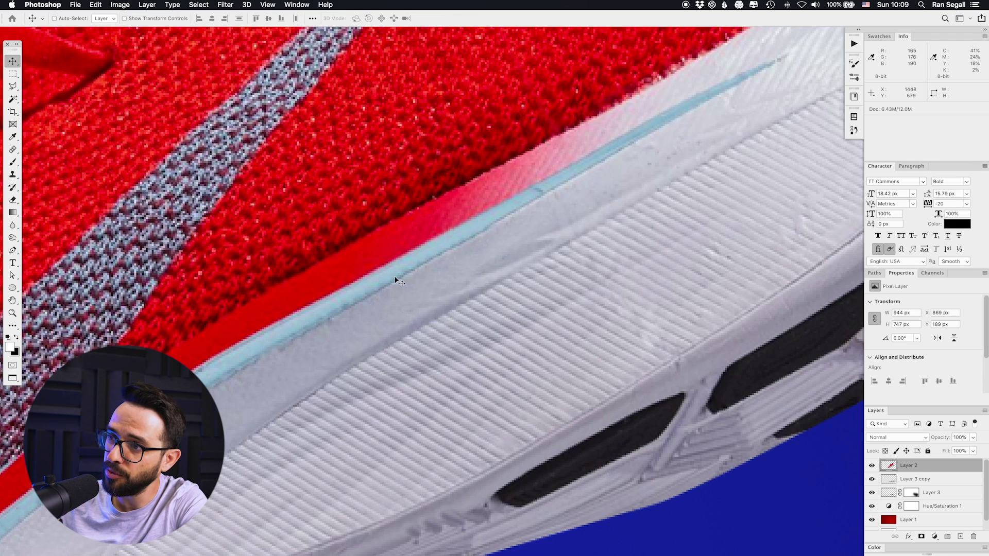
scroll(387, 275, "down", 6)
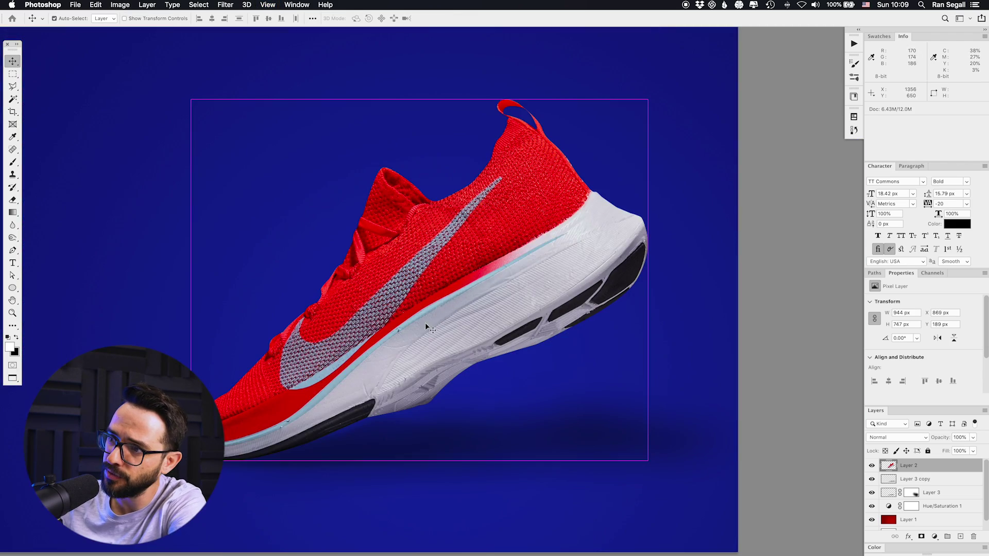
scroll(428, 303, "up", 6)
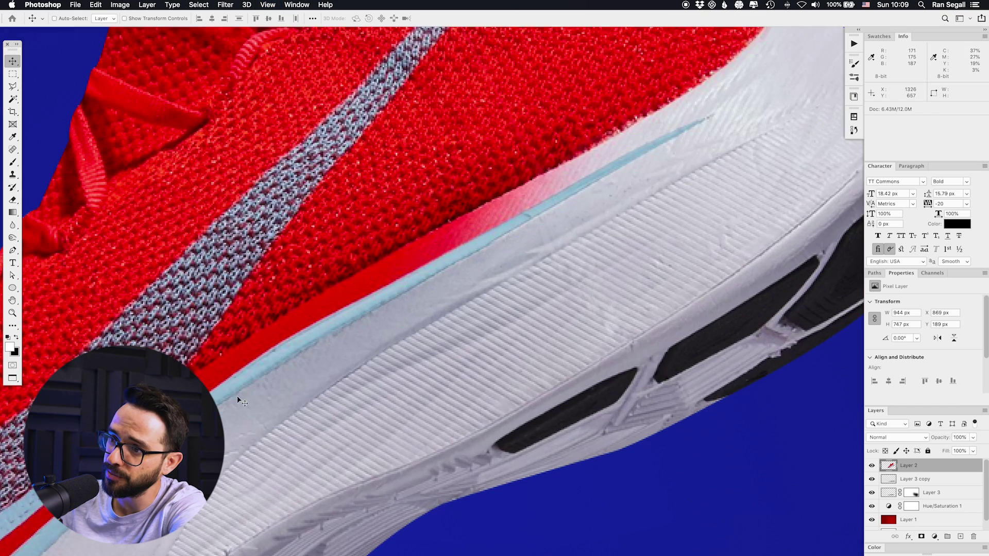
left_click_drag(237, 396, 295, 351)
scroll(292, 352, "up", 3)
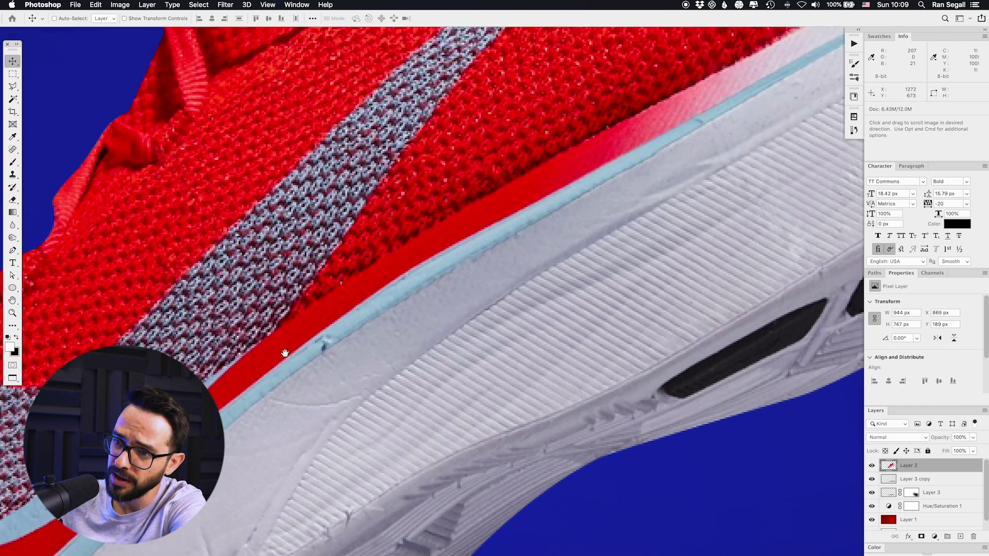
key("l")
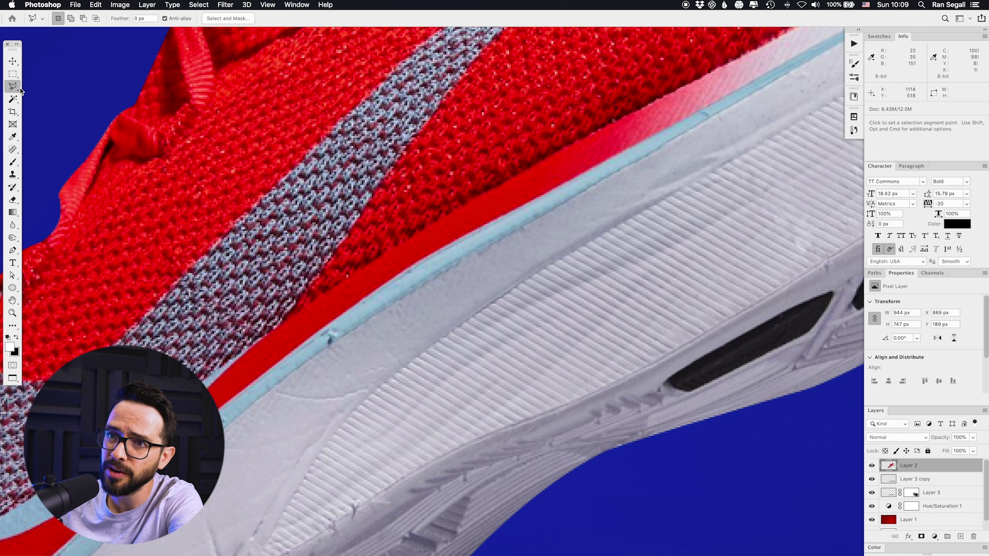
left_click_drag(17, 91, 41, 98)
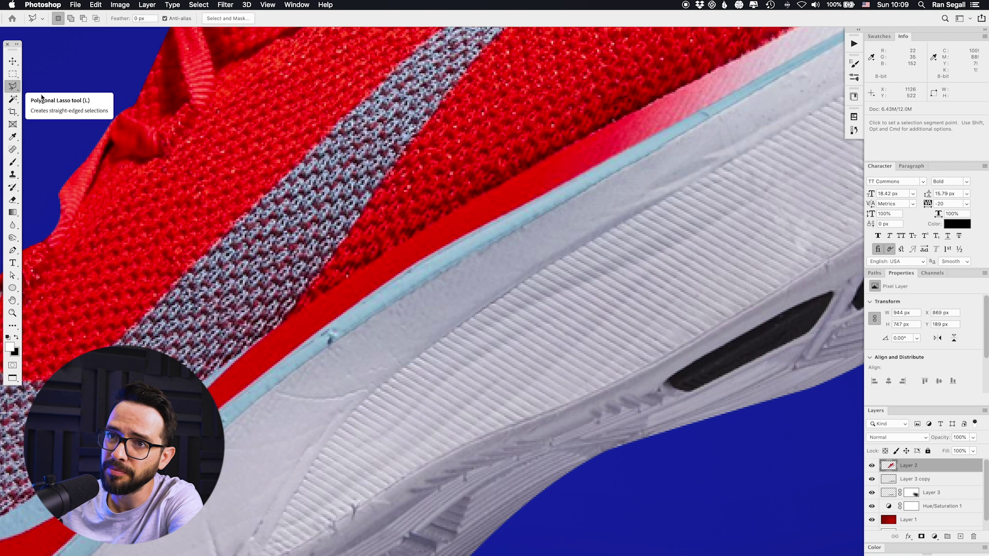
left_click(316, 344)
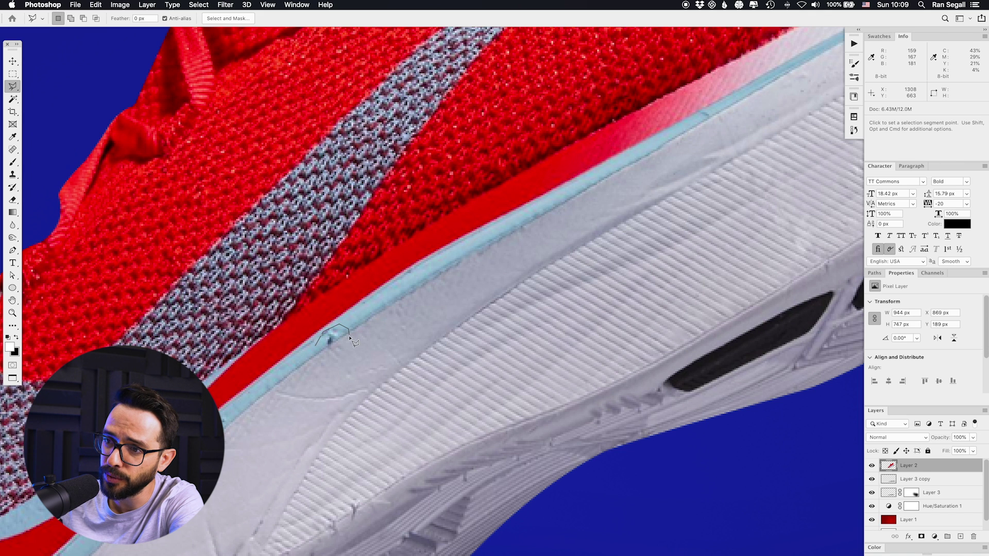
left_click(316, 344)
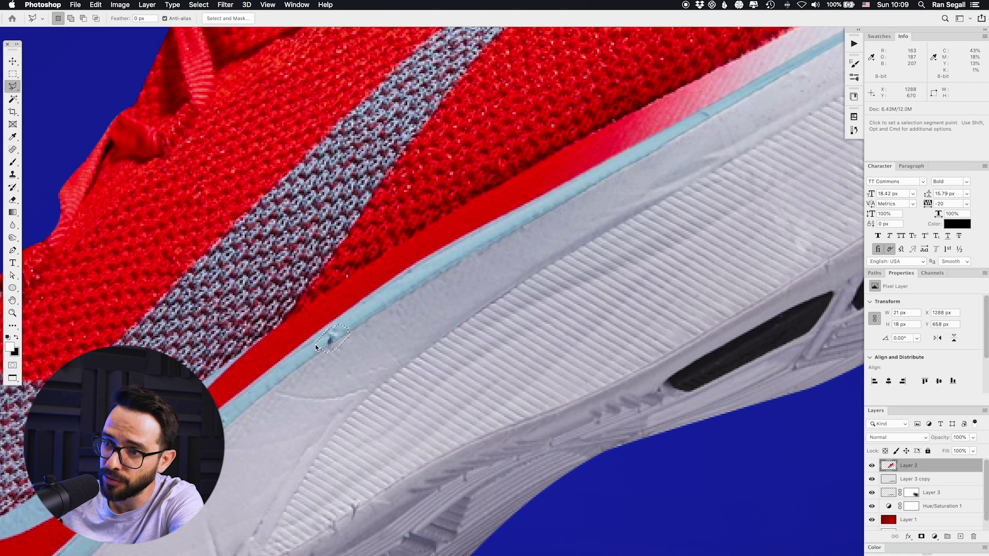
- Try Content-Aware Fill on the selected nick with automatic sampling and output to a new layer, and deselect
left_click(101, 4)
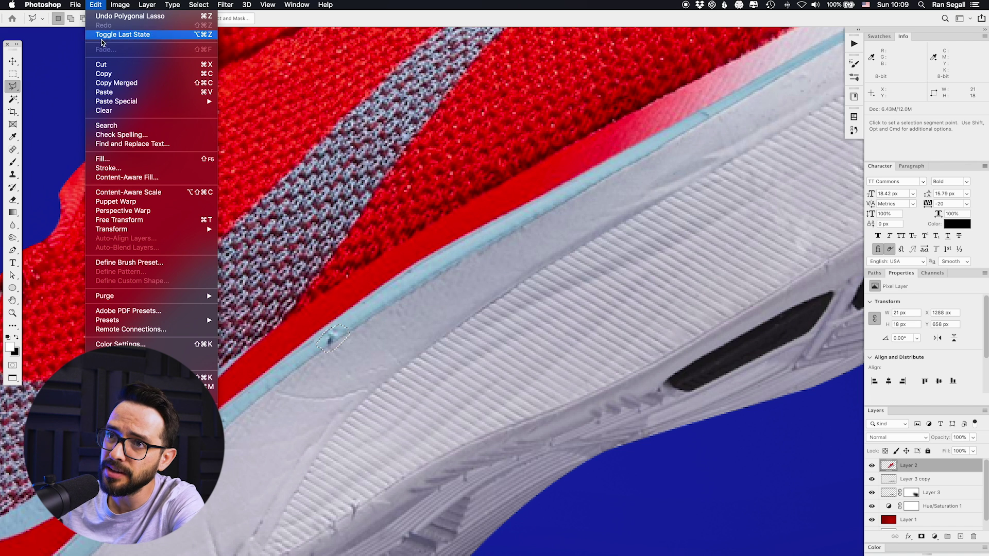
left_click(124, 178)
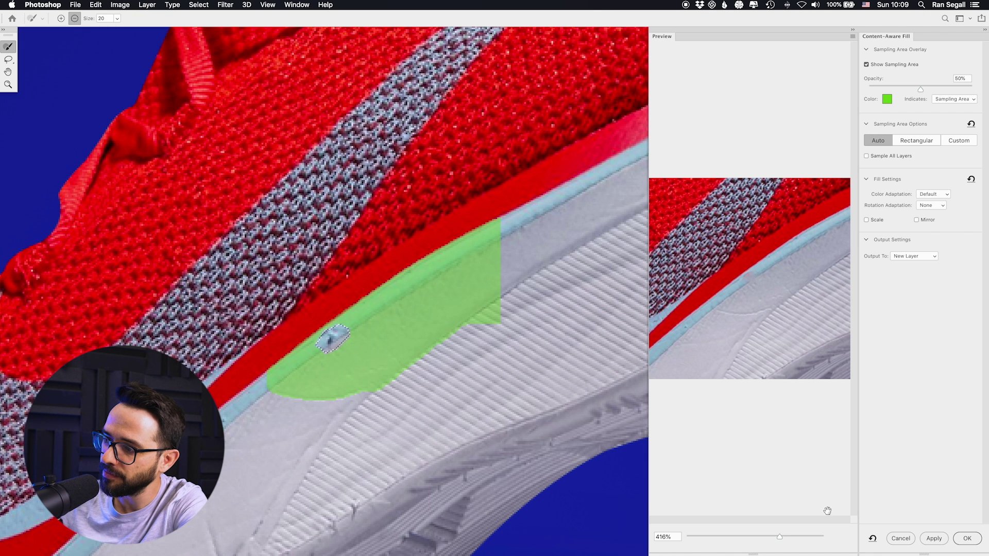
left_click(967, 539)
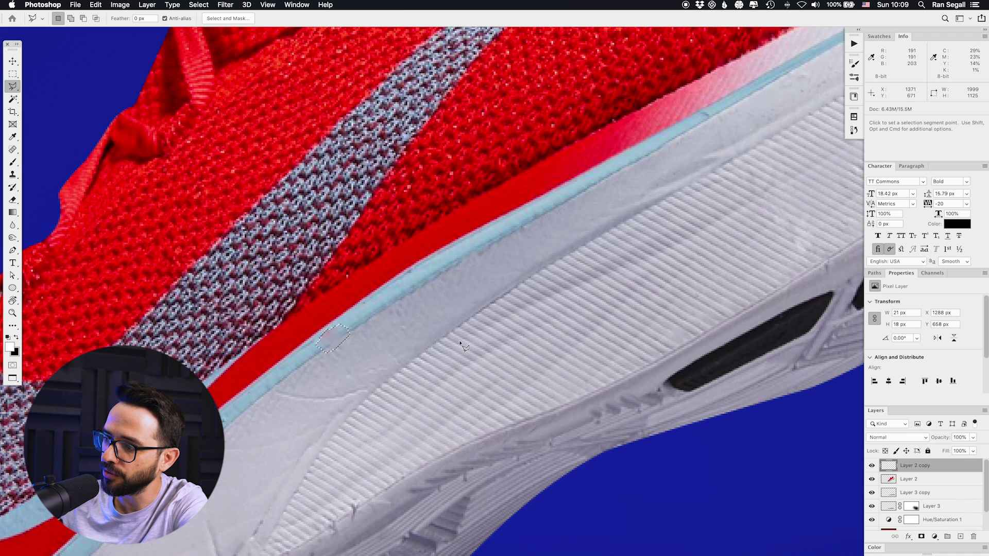
key("super+d")
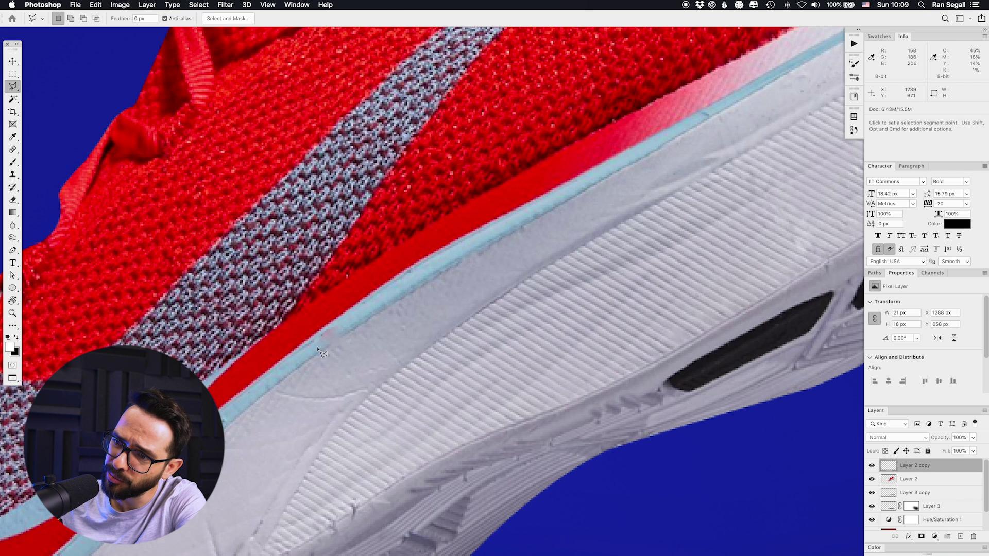
- Roll the history back to the Polygonal Lasso state before the Content-Aware Fill and drop the selection
key("super+shift+d")
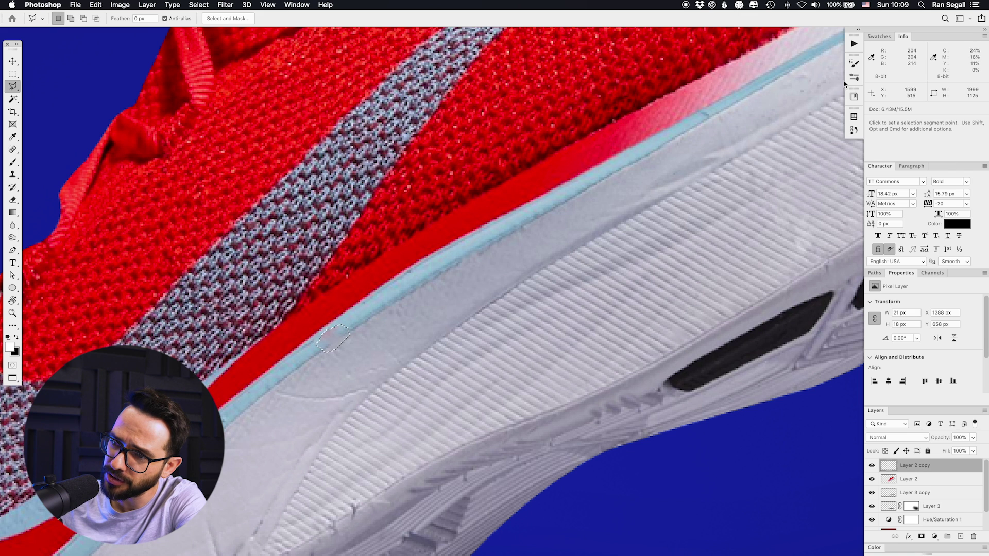
left_click(854, 45)
left_click(854, 46)
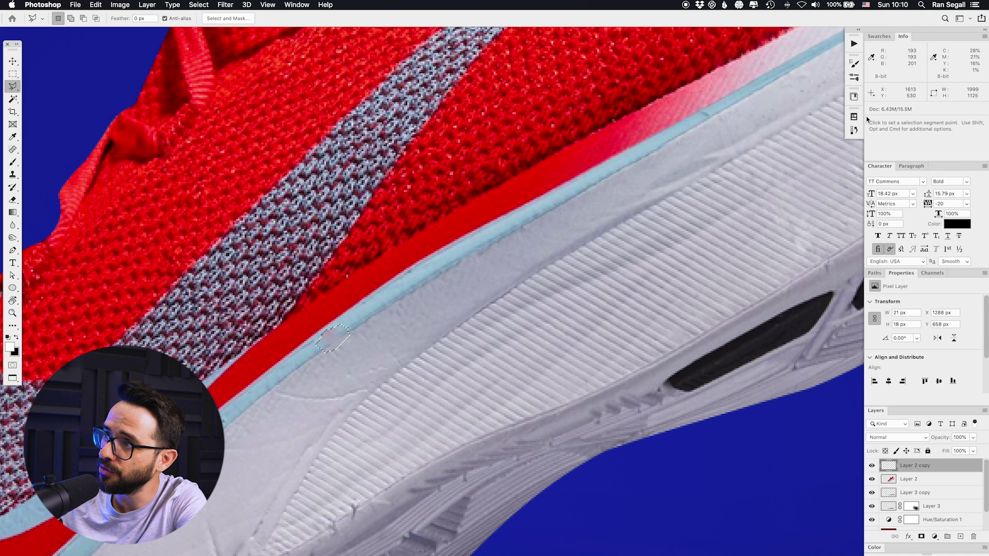
left_click(854, 131)
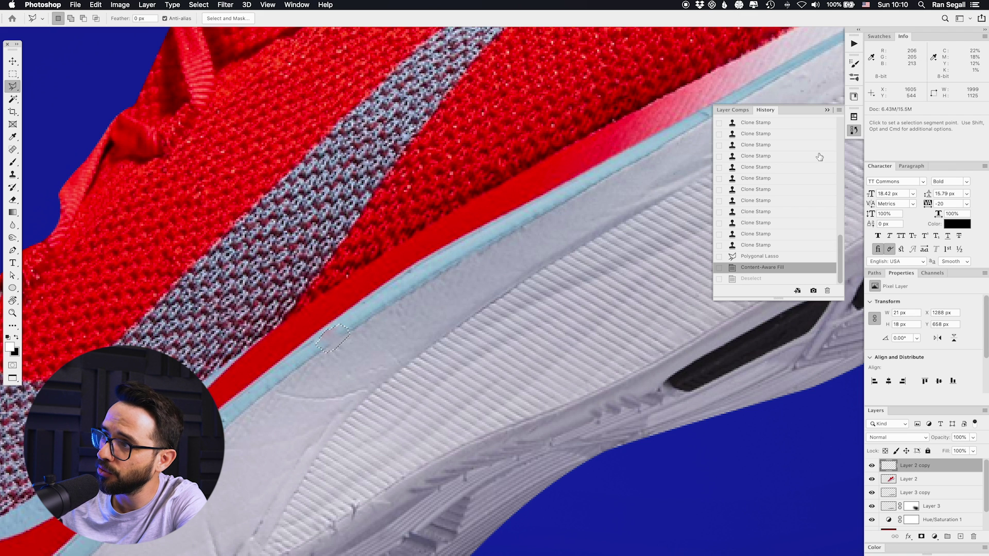
left_click(758, 256)
key("super+d")
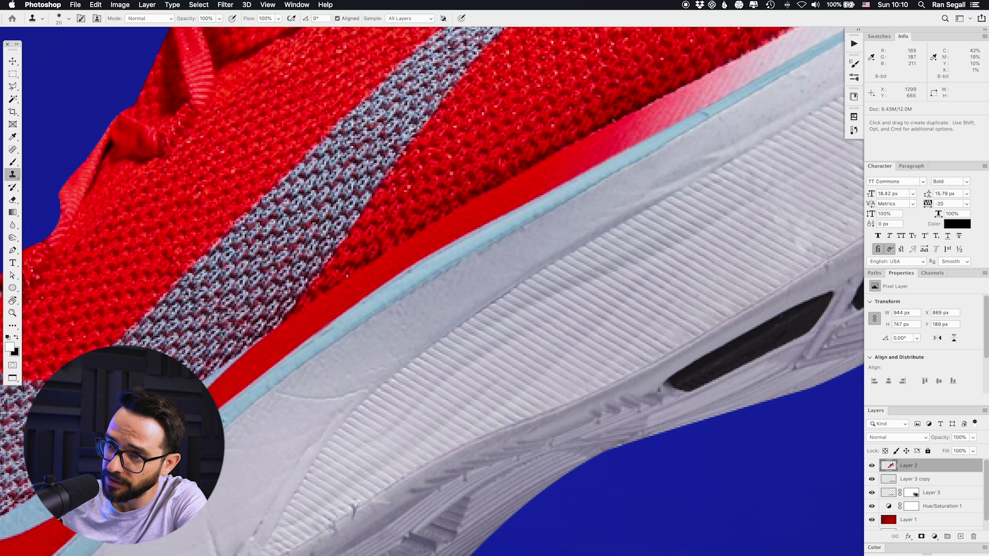
- Examine the whole composition of the retouched shoe and its ground shadow against the blue background
key("v")
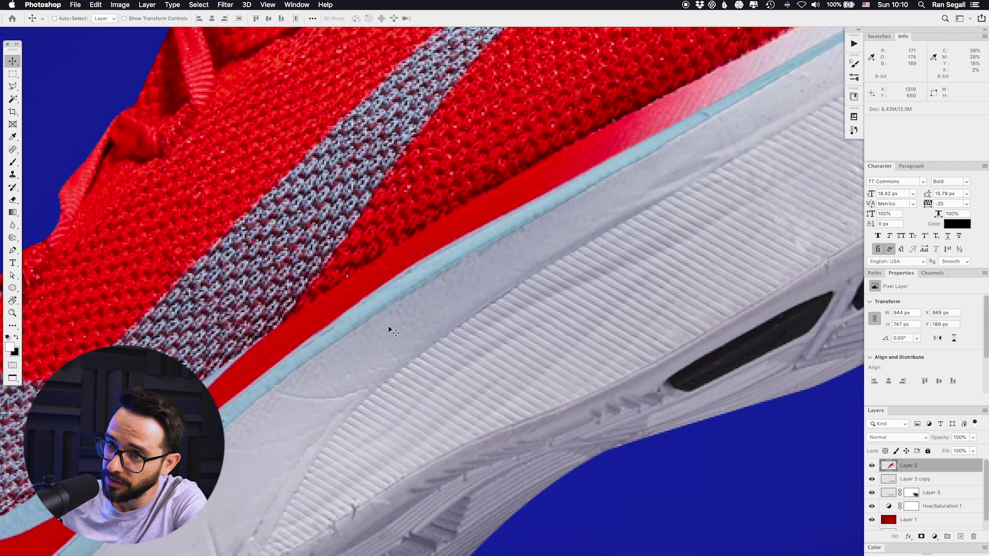
scroll(371, 320, "down", 10)
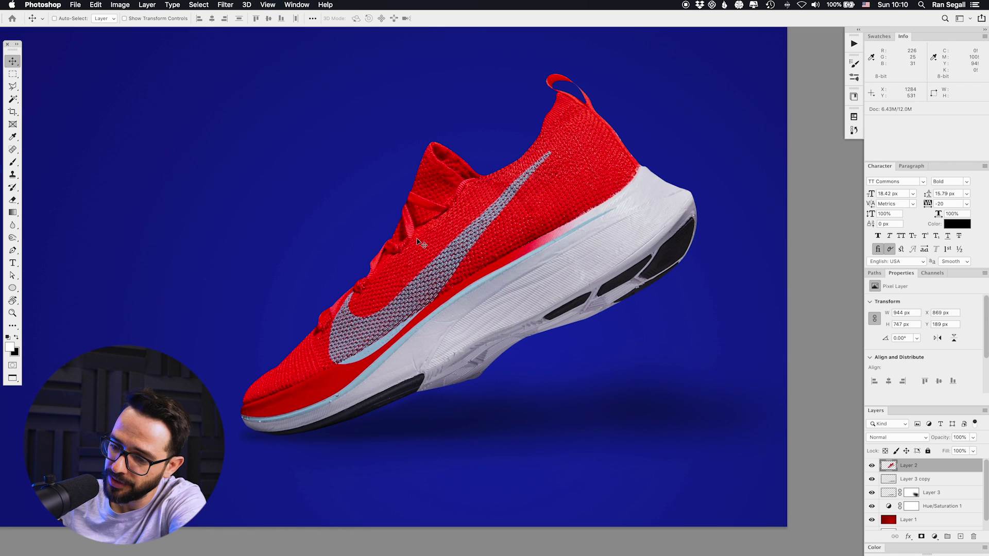
key("super+minus")
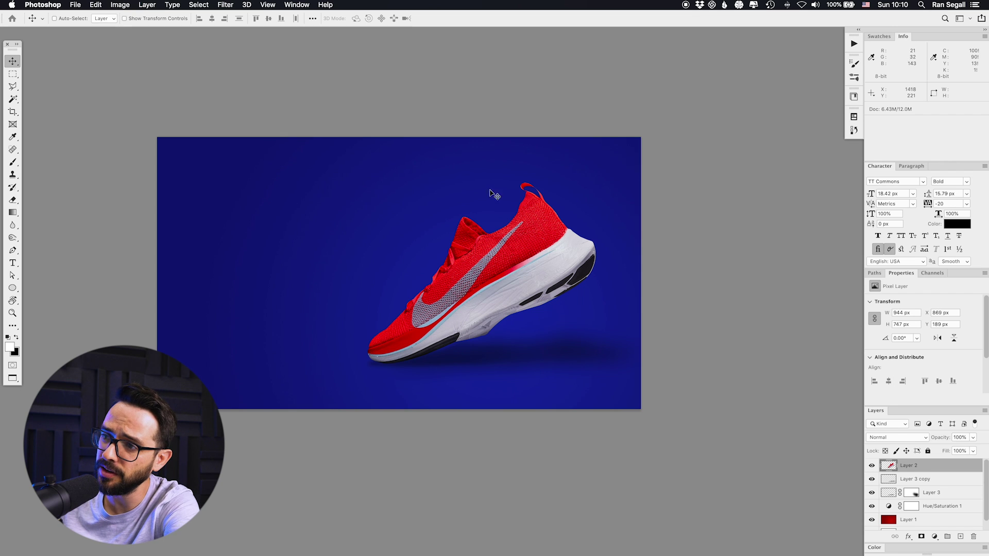
scroll(436, 278, "left", 2)
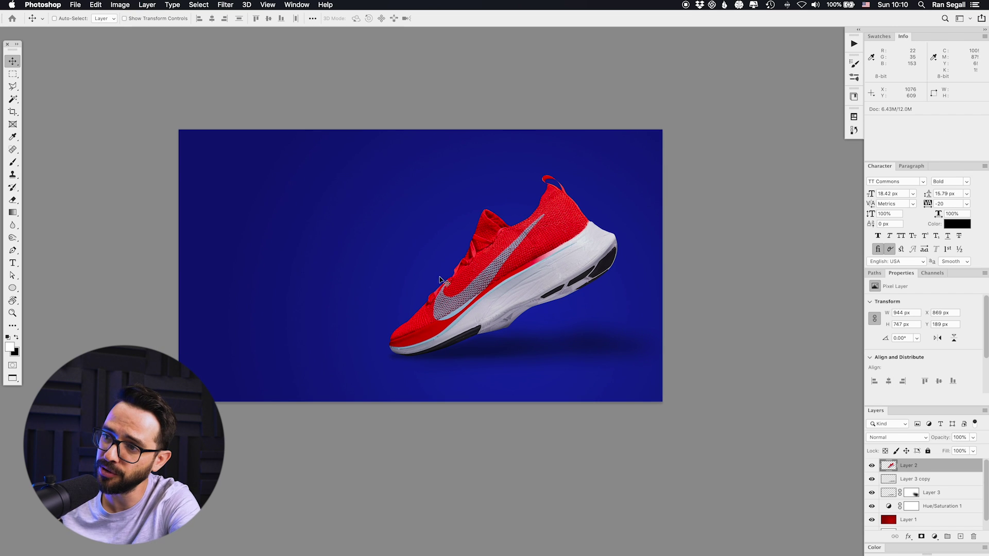
scroll(414, 263, "left", 3)
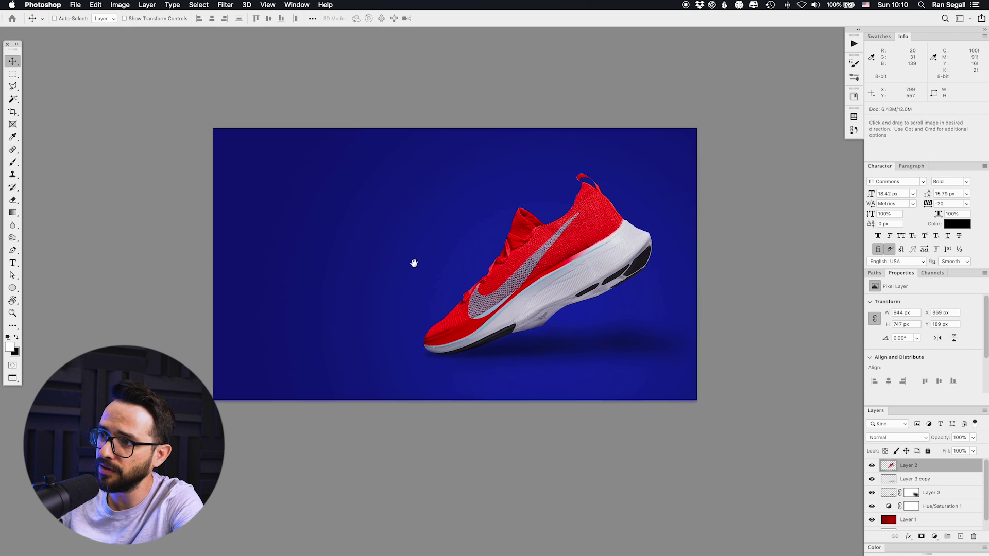
left_click_drag(414, 263, 385, 278)
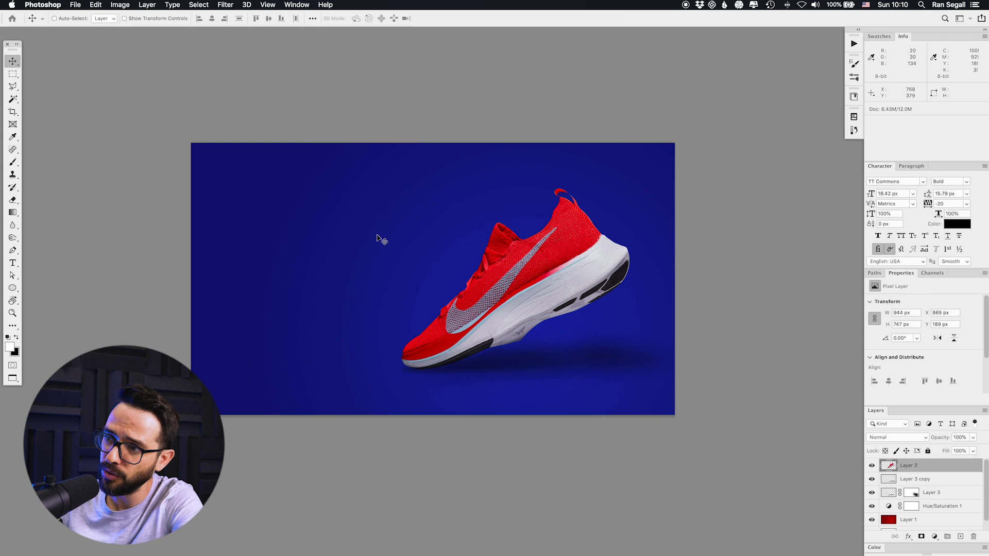
left_click_drag(397, 241, 373, 230)
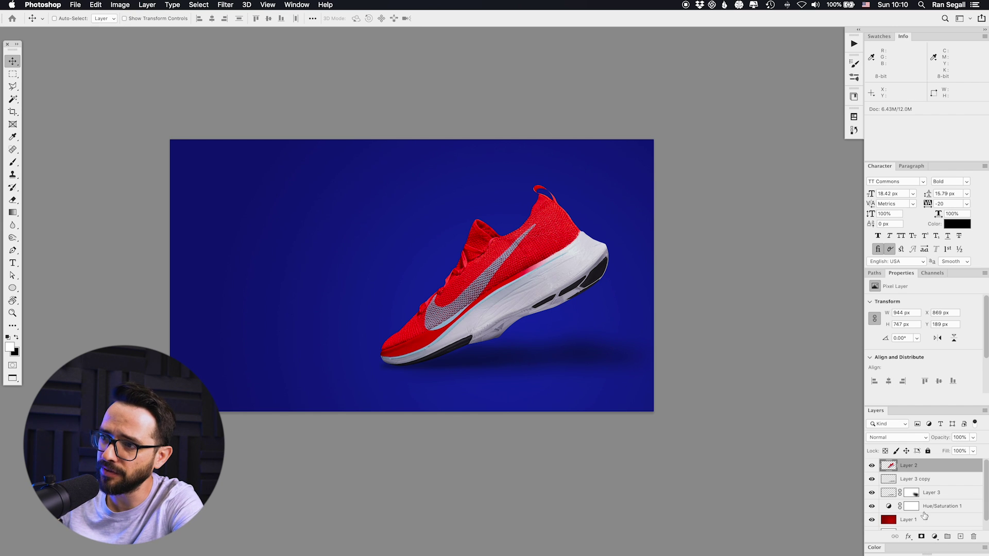
- Compare the background with the Hue/Saturation 1 adjustment layer hidden and shown
left_click(897, 511)
left_click(872, 507)
left_click(872, 506)
left_click(872, 507)
left_click(872, 507)
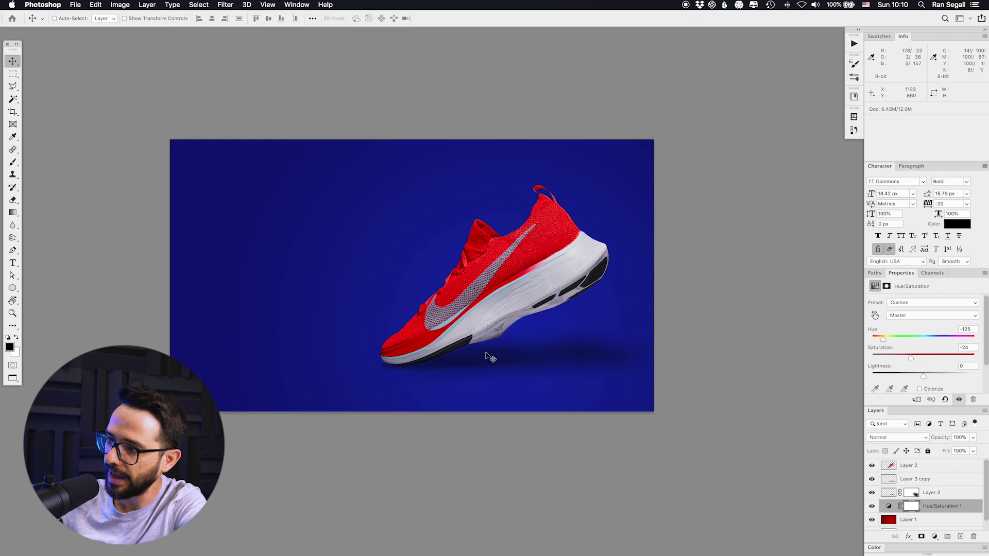
- Add a Hue/Saturation adjustment layer clipped to the shoe layer and set its hue to -40
key("super")
left_click(549, 249, "super")
key("x")
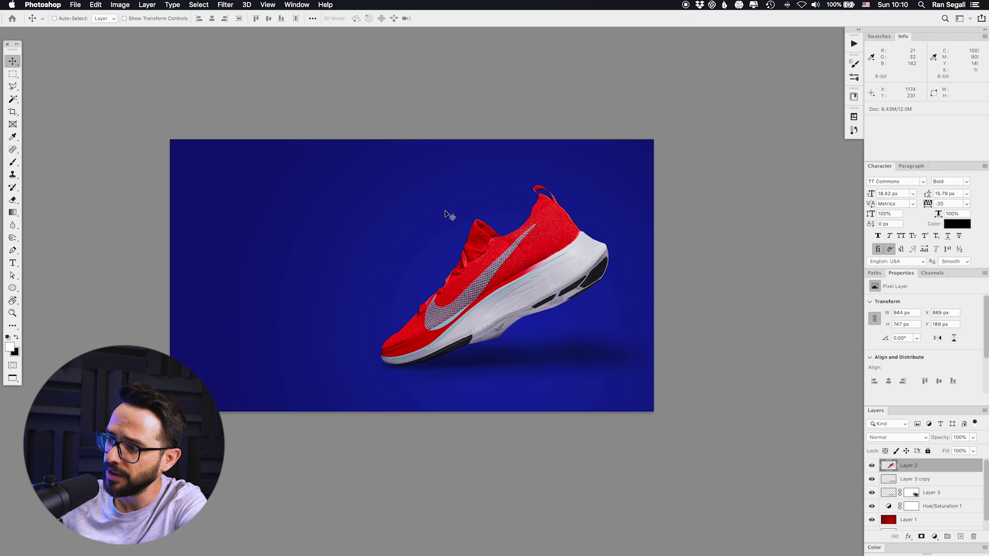
left_click(935, 537)
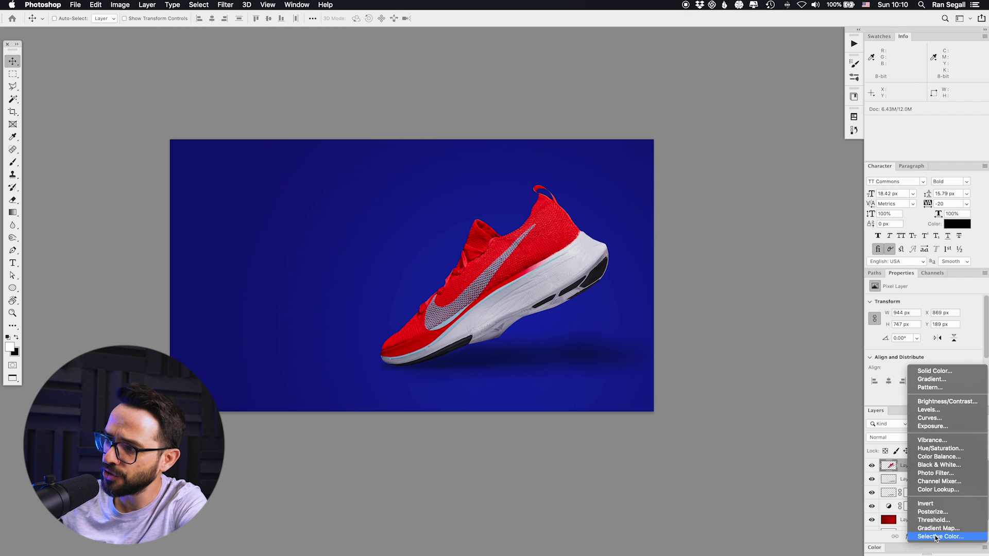
left_click(942, 449)
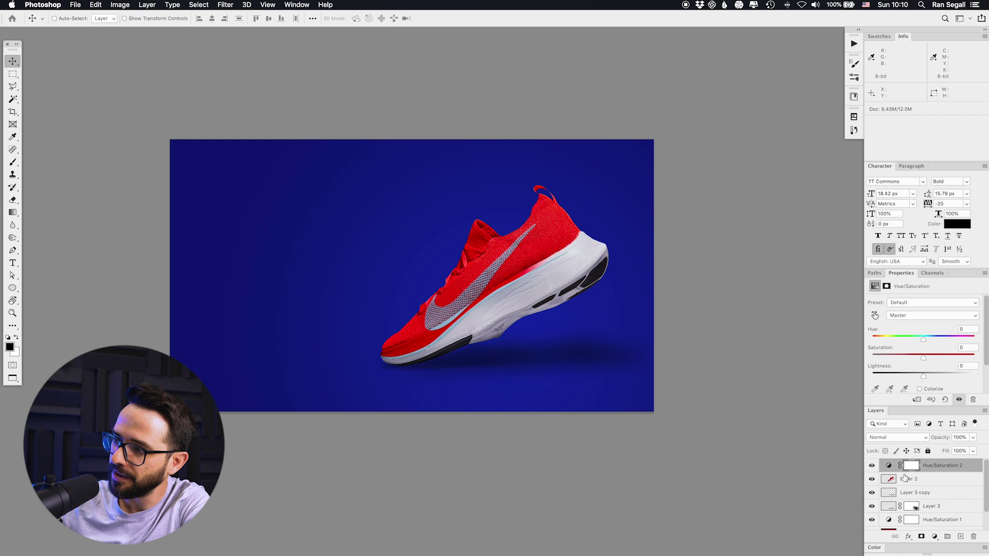
left_click(890, 472, "alt")
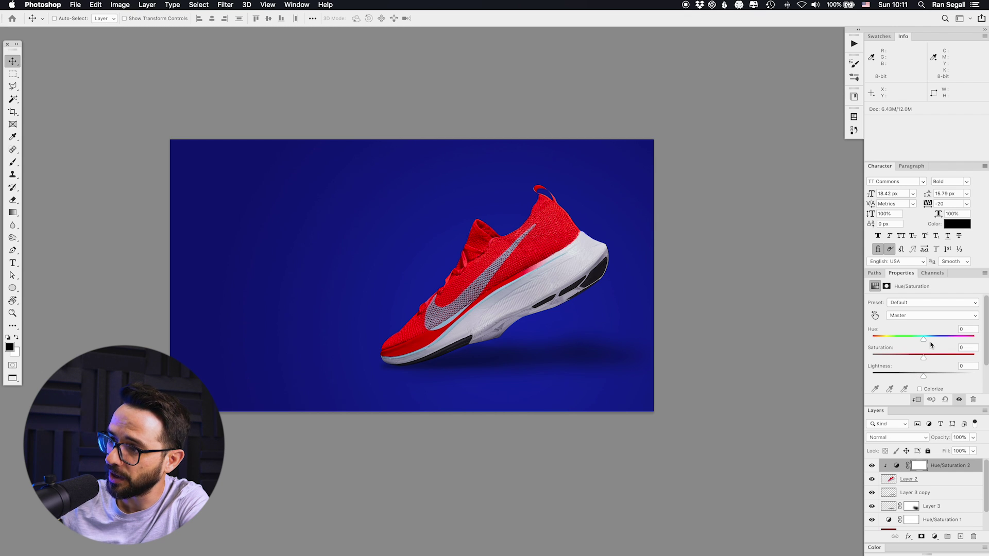
mouse_move(914, 342)
left_mouse_down()
mouse_move(899, 342)
mouse_move(958, 341)
mouse_move(894, 344)
mouse_move(904, 345)
left_mouse_up()
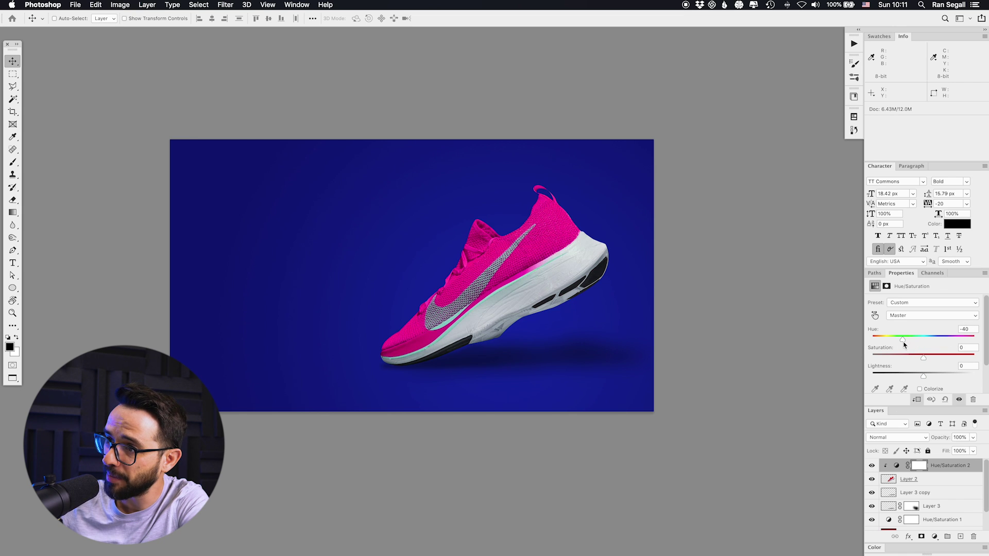
- Try the new adjustment unclipped with hue -150 on the whole image, undo that shift, and clip it to the shoe again
left_click(892, 470, "alt")
left_click_drag(913, 340, 879, 338)
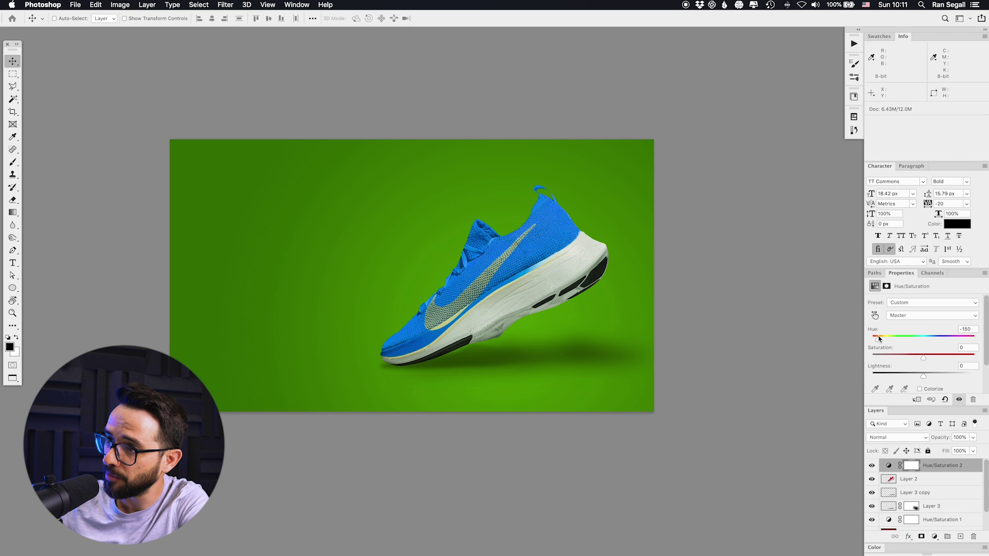
key("super+z")
left_click(892, 471, "alt")
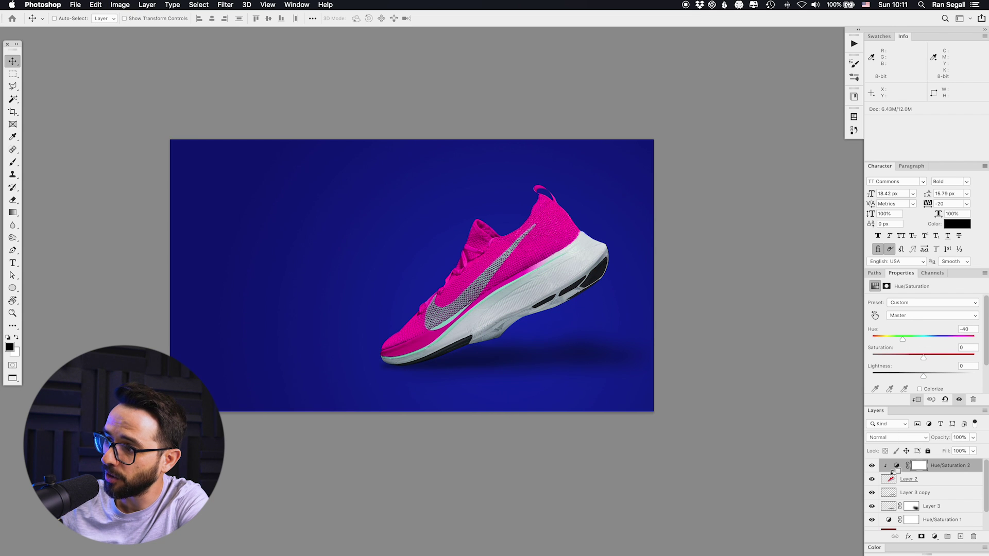
- Try hues of -7, -43 and -25 on the shoe's clipped Hue/Saturation adjustment, and delete that adjustment layer
left_click_drag(903, 342, 924, 340)
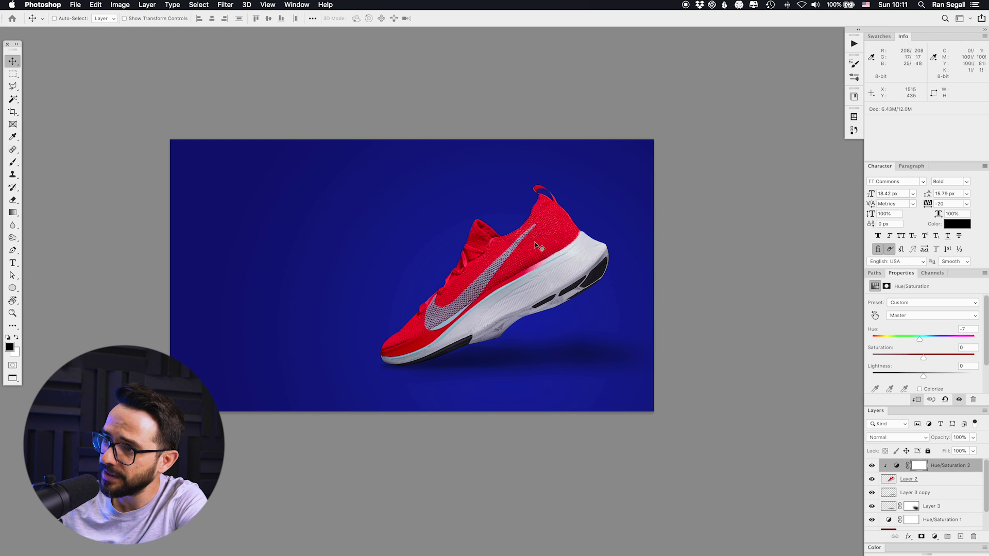
mouse_move(921, 340)
left_mouse_down()
mouse_move(930, 340)
mouse_move(901, 341)
left_mouse_up()
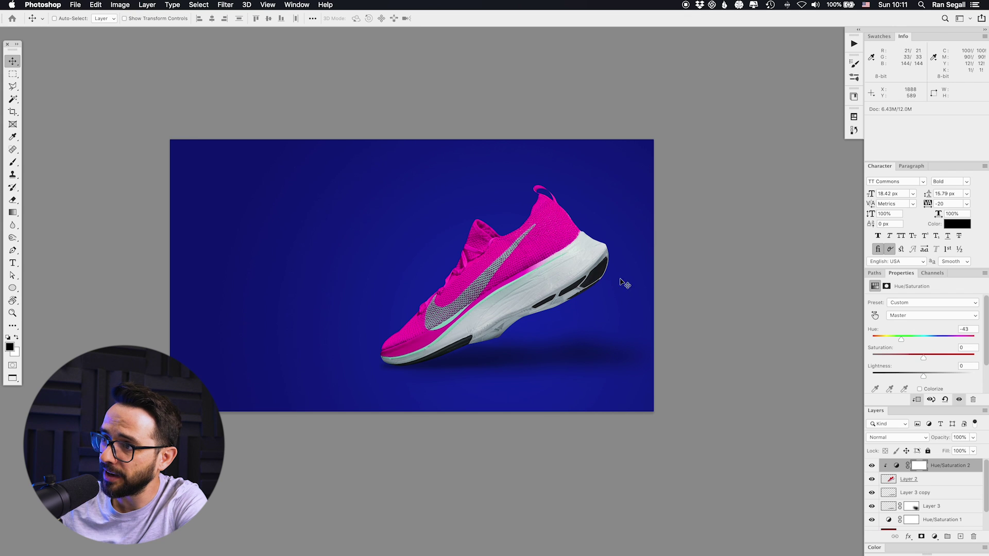
mouse_move(896, 341)
left_mouse_down()
mouse_move(872, 341)
mouse_move(911, 338)
left_mouse_up()
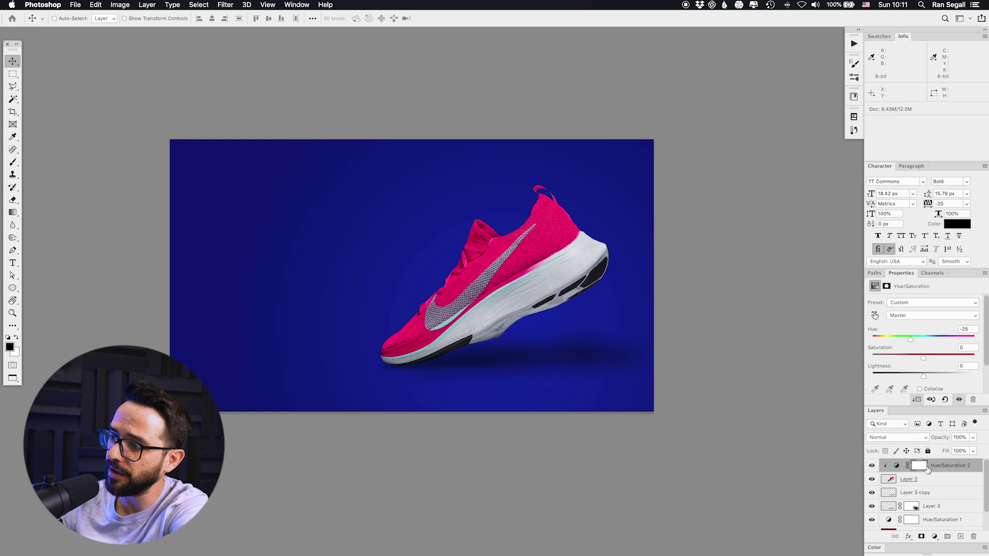
key("Delete")
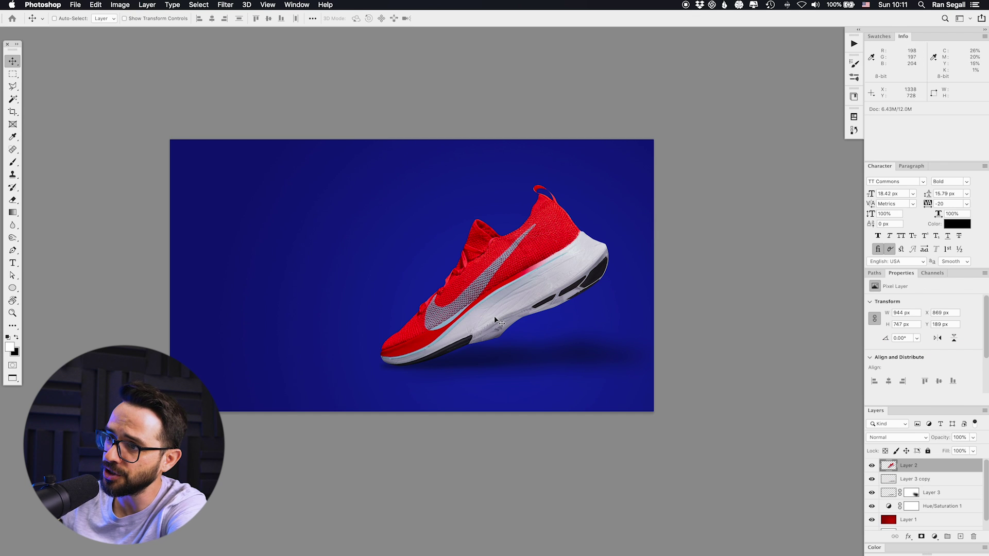
- Add a Gradient Map adjustment layer clipped to the shoe layer and reverse its gradient
left_click(934, 536)
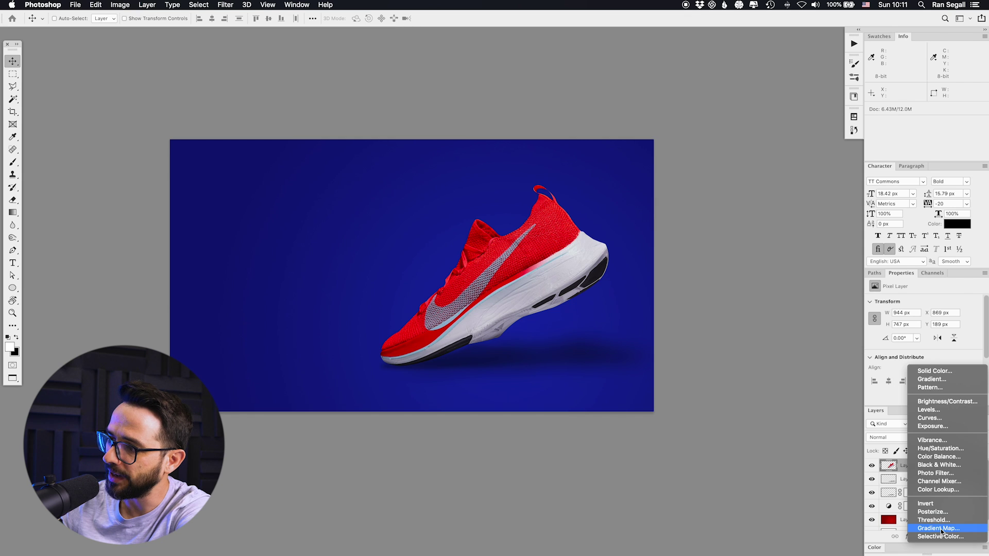
left_click(942, 532)
left_click(900, 470, "alt")
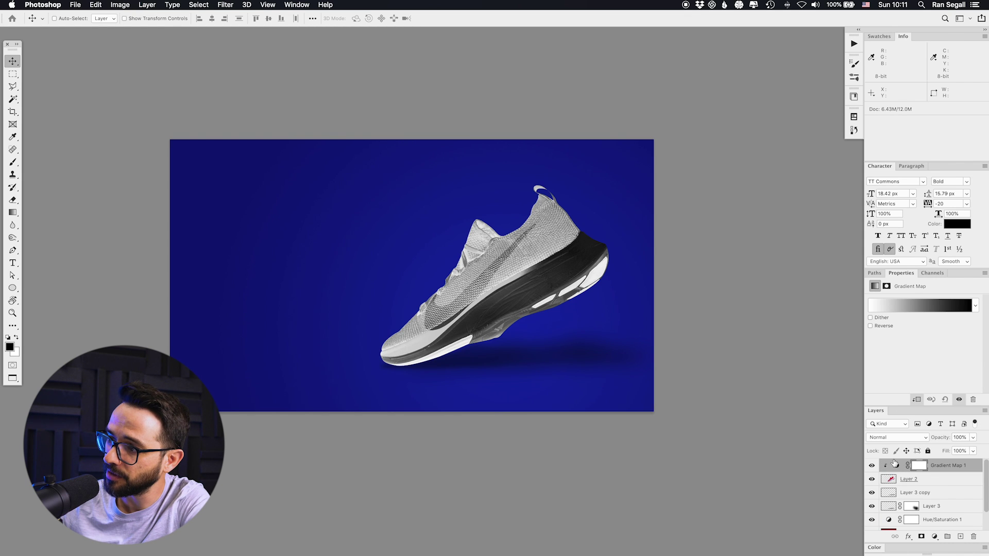
left_click(878, 327)
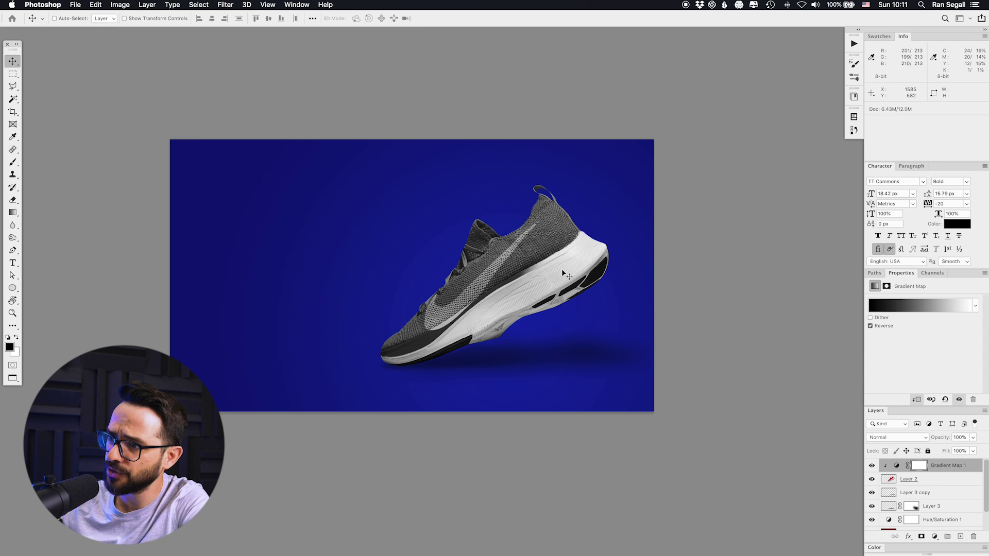
- Compare the shoe's original colours with the black-and-white gradient map by toggling the adjustment's visibility, examining upper and sole up close
left_click(871, 465)
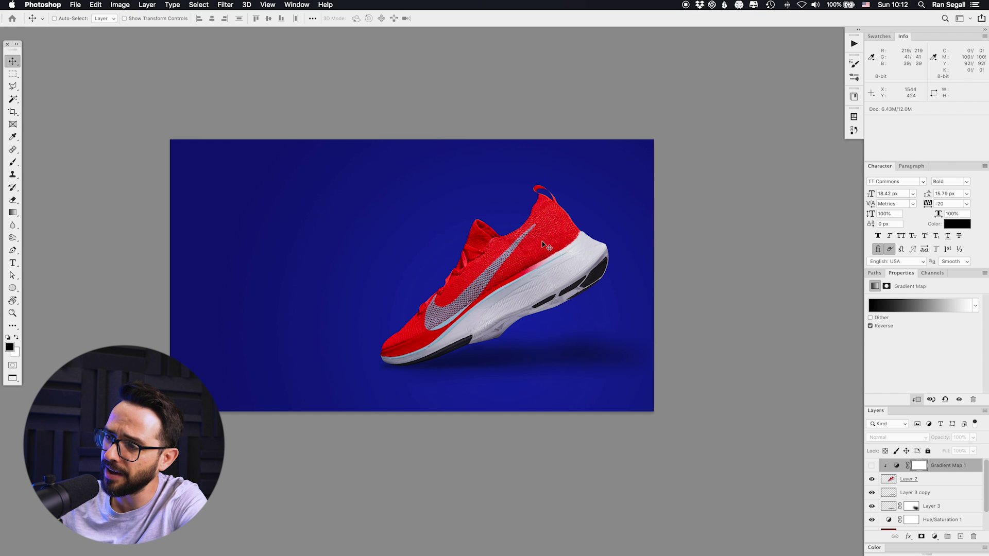
key("super+plus")
key("super+plus")
key("super+plus")
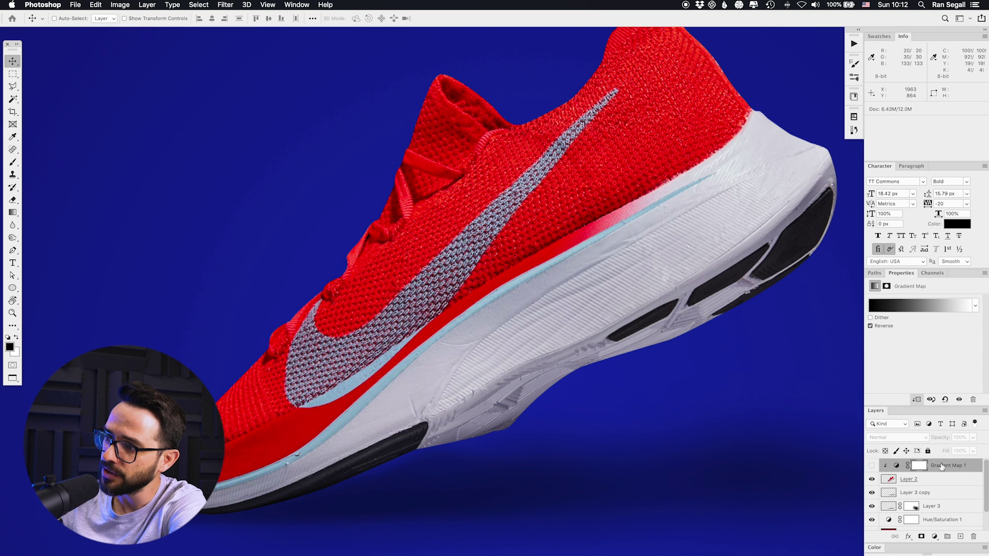
left_click(871, 466)
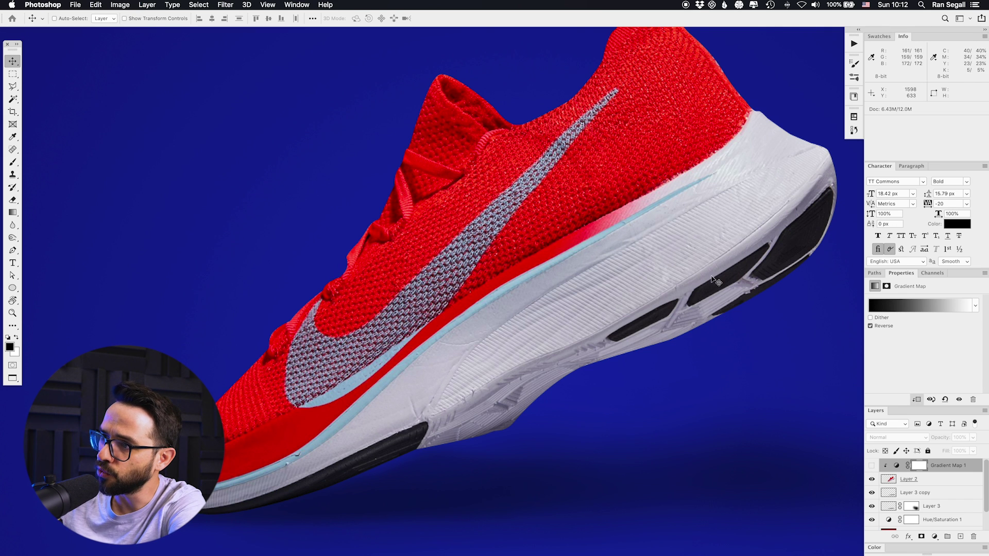
left_click(871, 466)
- Change the black stop of the shoe's gradient map to dark red
left_click(890, 311)
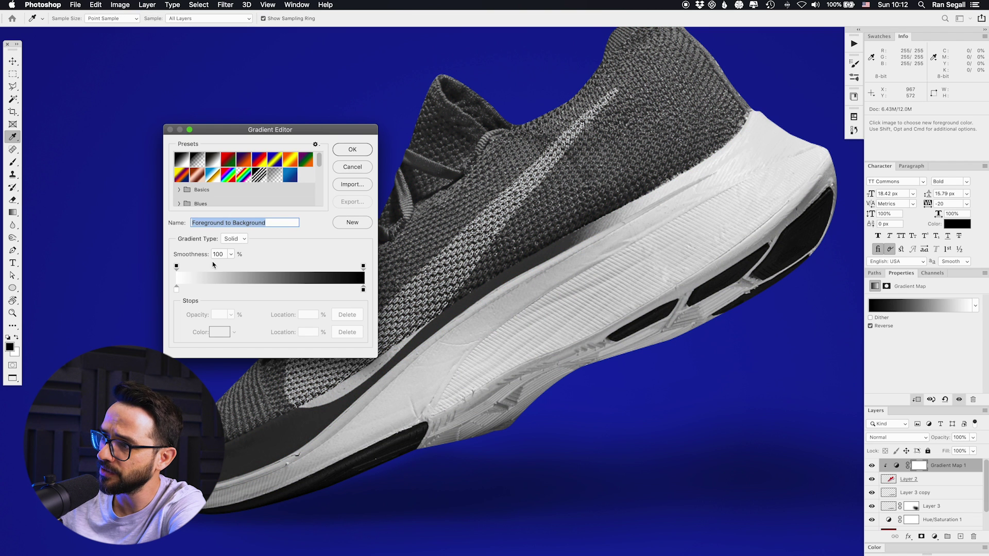
double_click(363, 292)
left_click(309, 162)
left_click_drag(311, 163, 309, 184)
left_click(421, 108)
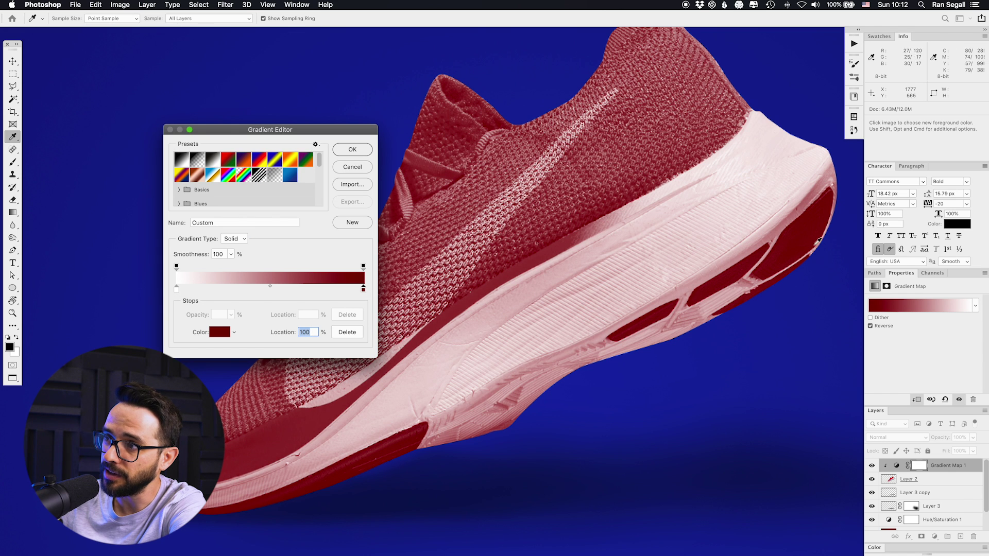
- Change the white stop of the shoe's gradient map to light cyan a7f8f9 and apply the edited gradient
left_click(176, 288)
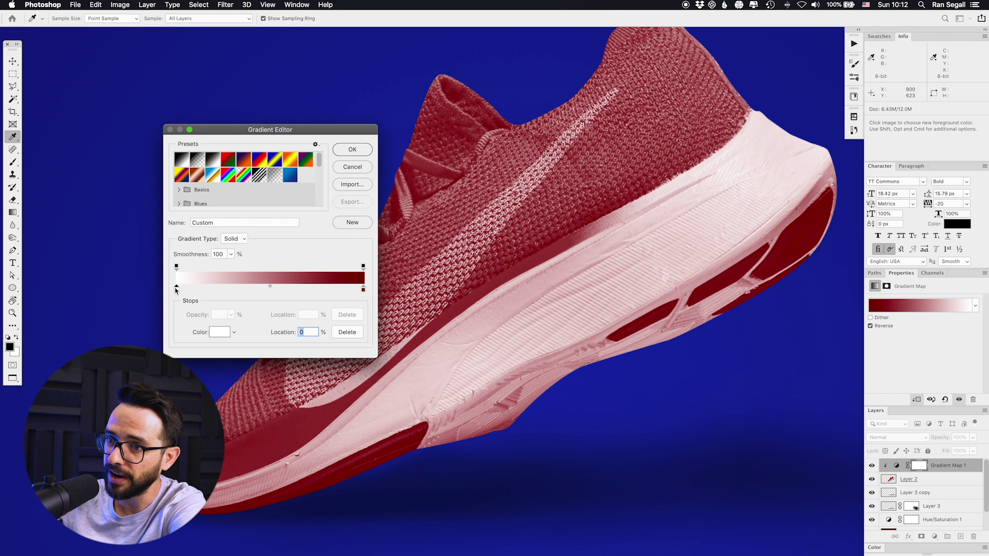
double_click(176, 291)
left_click_drag(314, 187, 314, 174)
mouse_move(222, 121)
left_mouse_down()
mouse_move(206, 115)
mouse_move(224, 116)
left_mouse_up()
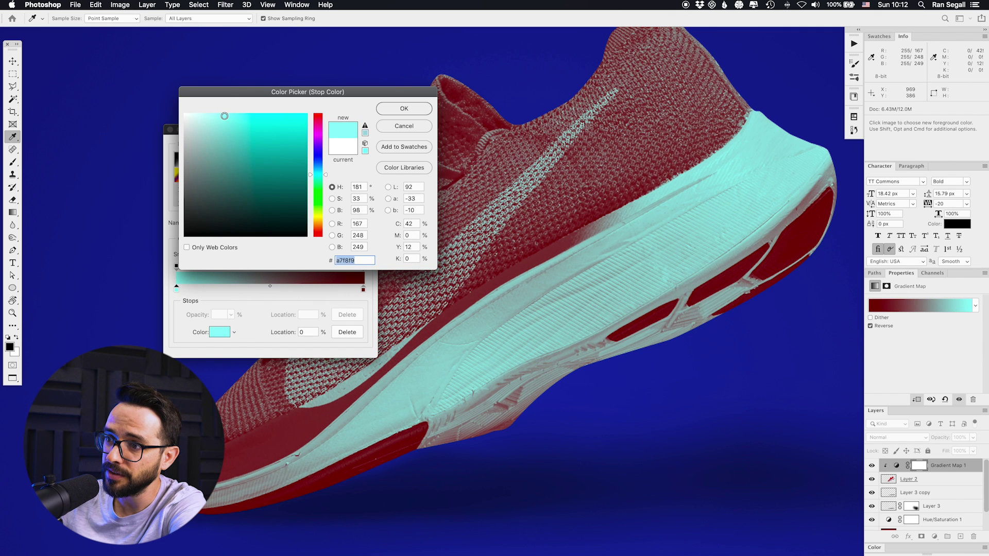
left_click(400, 110)
left_click(354, 150)
- Compare the whole composition with the red-to-cyan gradient map hidden and shown
key("v")
key("super+0")
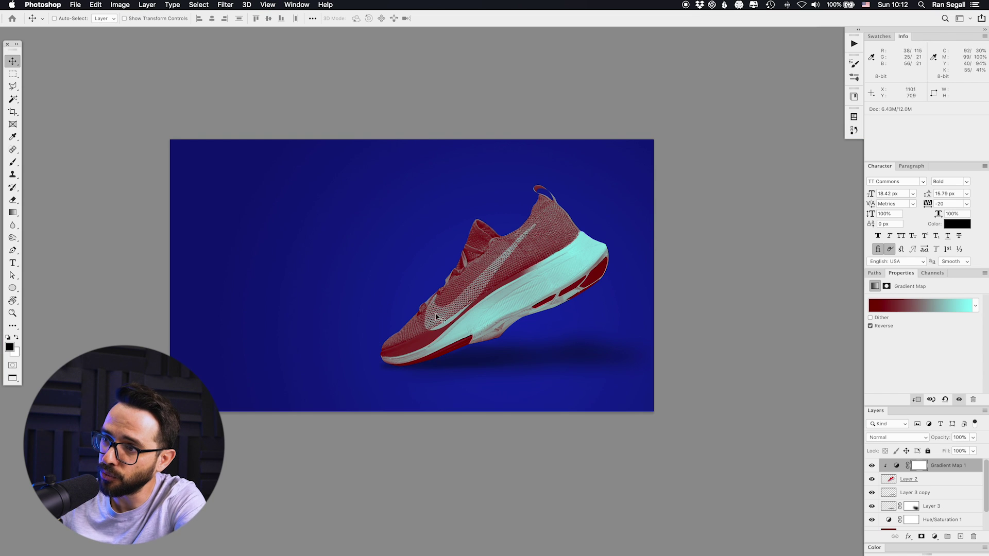
scroll(593, 257, "left", 3)
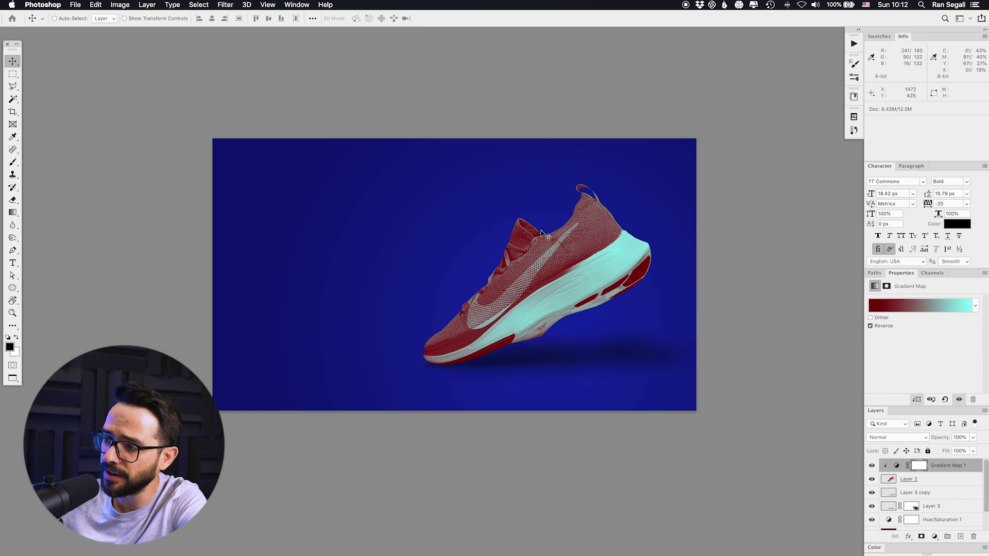
left_click(868, 465)
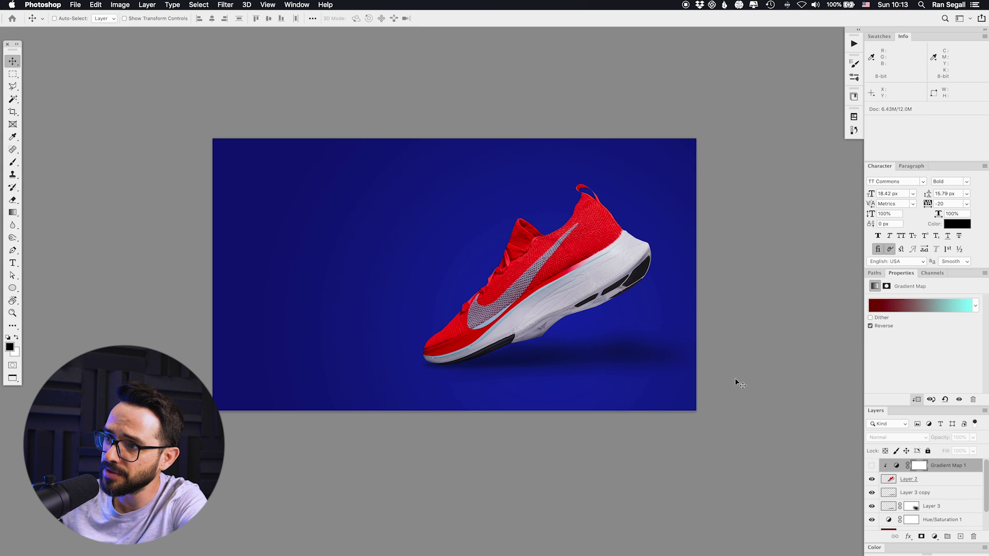
left_click(872, 465)
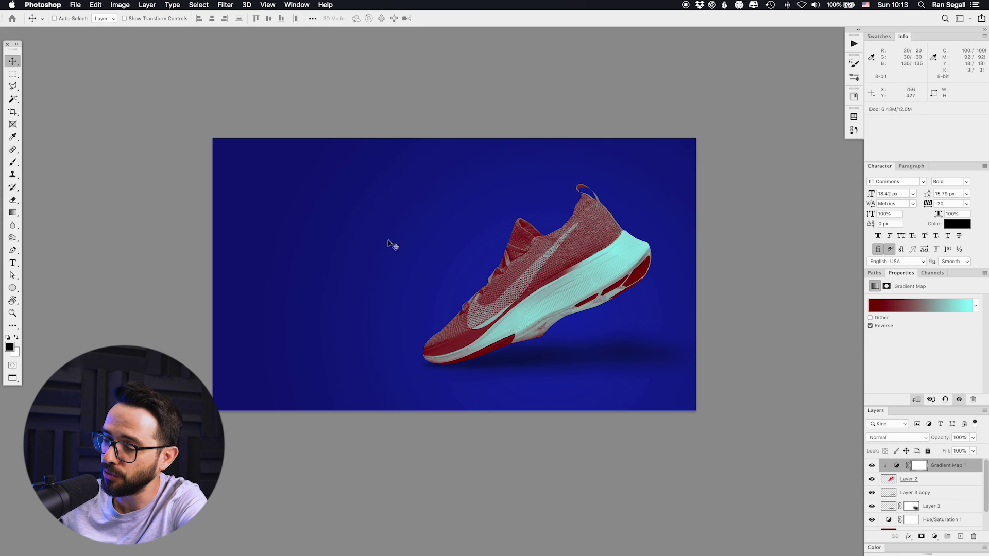
- Show the documents as separate windows, switch to Chrome and open unsplash.com in a new window
key("shift+f")
key("super+Tab")
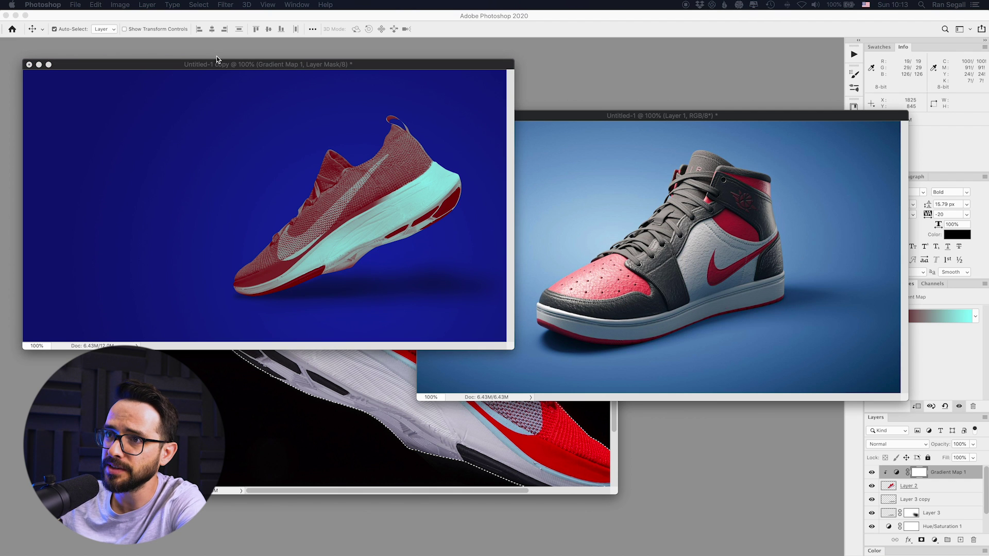
key("super+n")
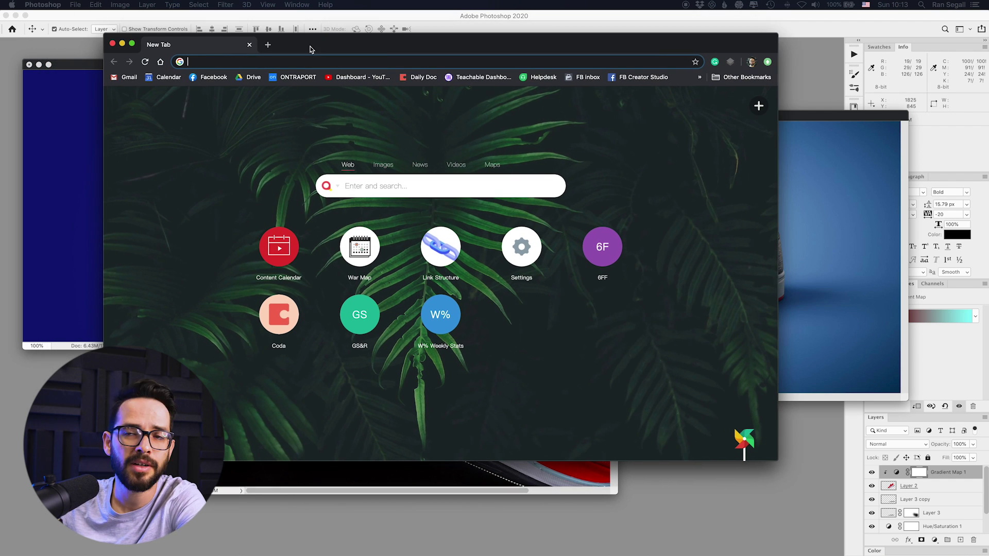
type("un")
key("Return")
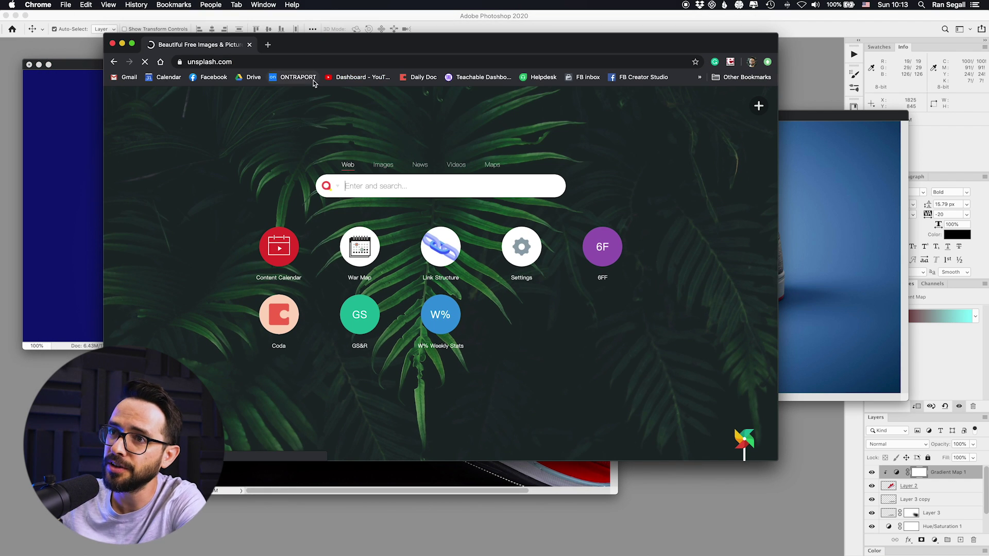
- Browse the Unsplash photos, open the one of the leaping dancer between concrete walls and copy the image
scroll(387, 278, "down", 7)
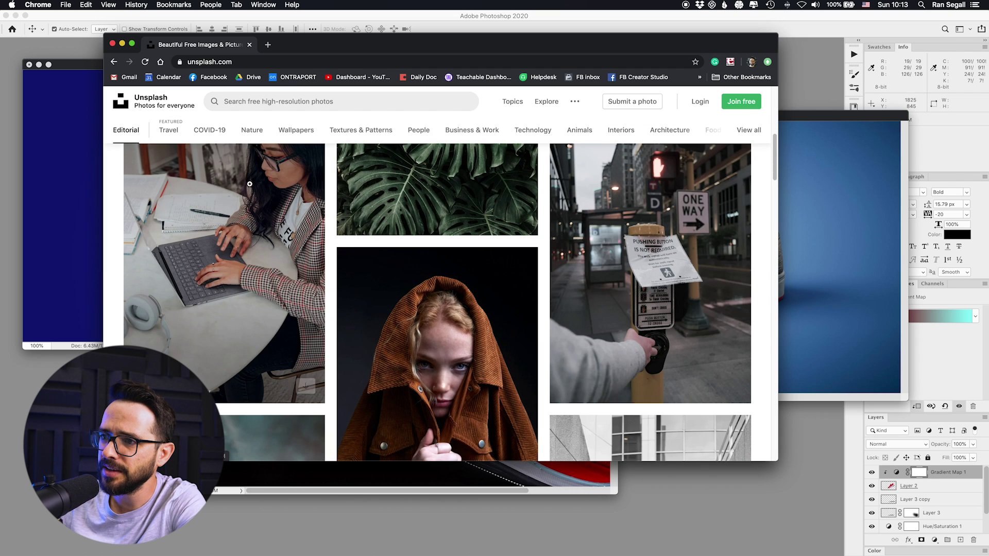
scroll(280, 236, "up", 2)
scroll(285, 236, "down", 3)
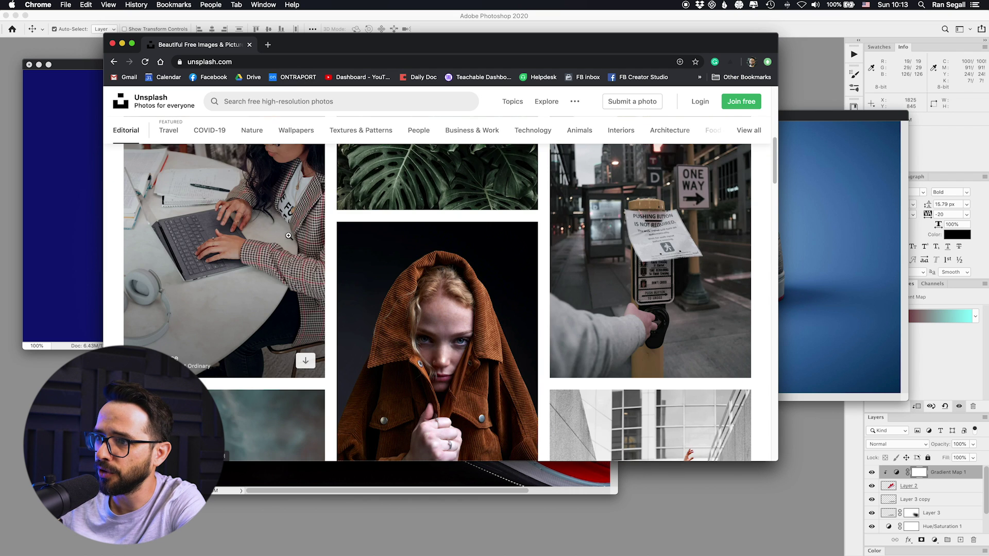
scroll(288, 236, "down", 7)
scroll(415, 254, "up", 4)
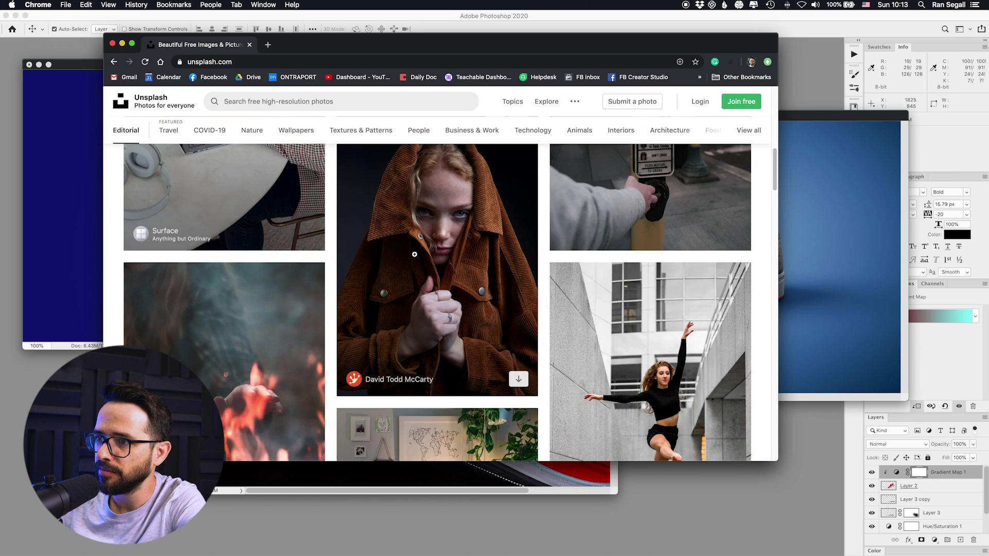
scroll(618, 319, "down", 2)
left_click(613, 334)
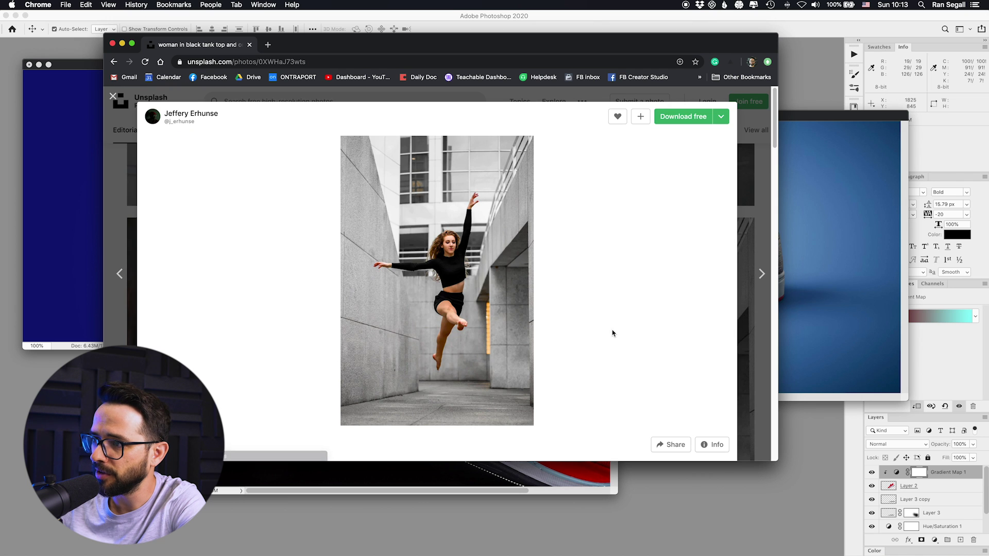
right_click(427, 252)
left_click(447, 278)
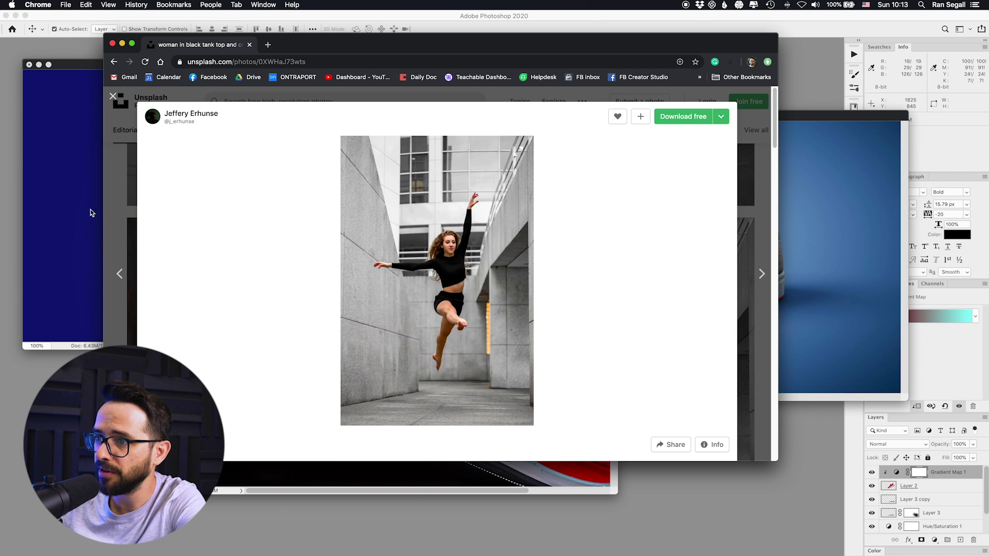
- Switch back to Photoshop, paste the dancer photo into a new document and enlarge its window
left_click(67, 206)
key("super+n")
key("Return")
key("super+v")
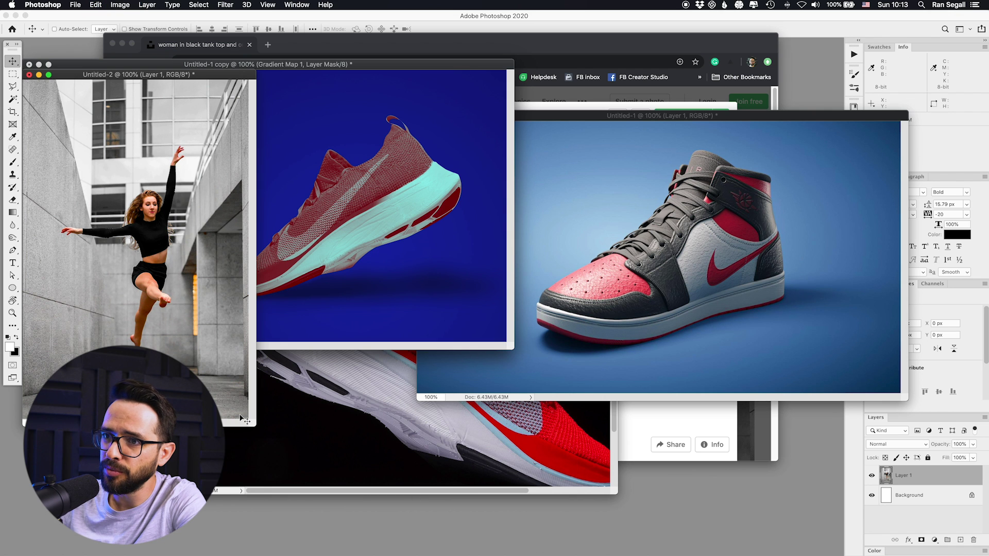
left_click_drag(245, 420, 251, 423)
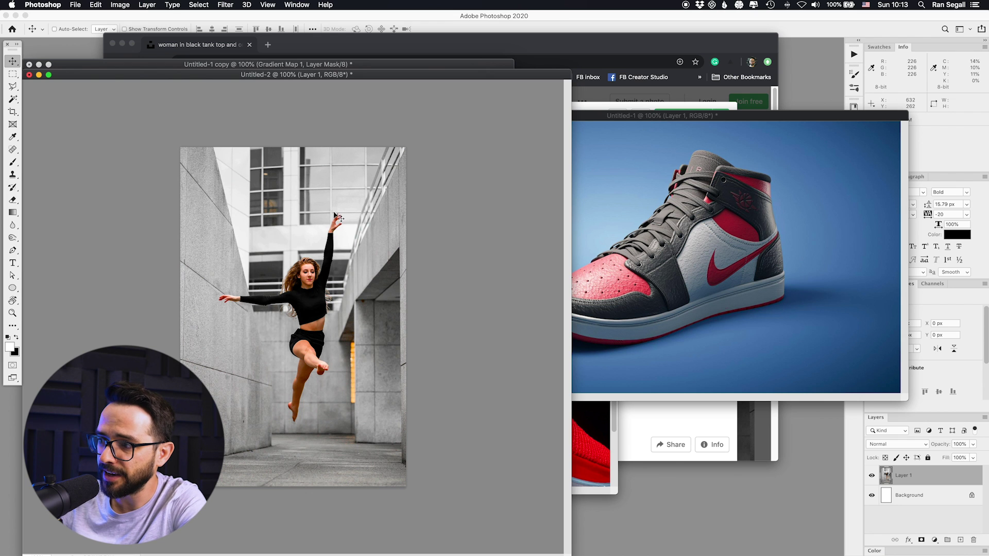
- Add a Gradient Map adjustment layer above the dancer photo and reverse its gradient
left_click(934, 540)
left_click(936, 532)
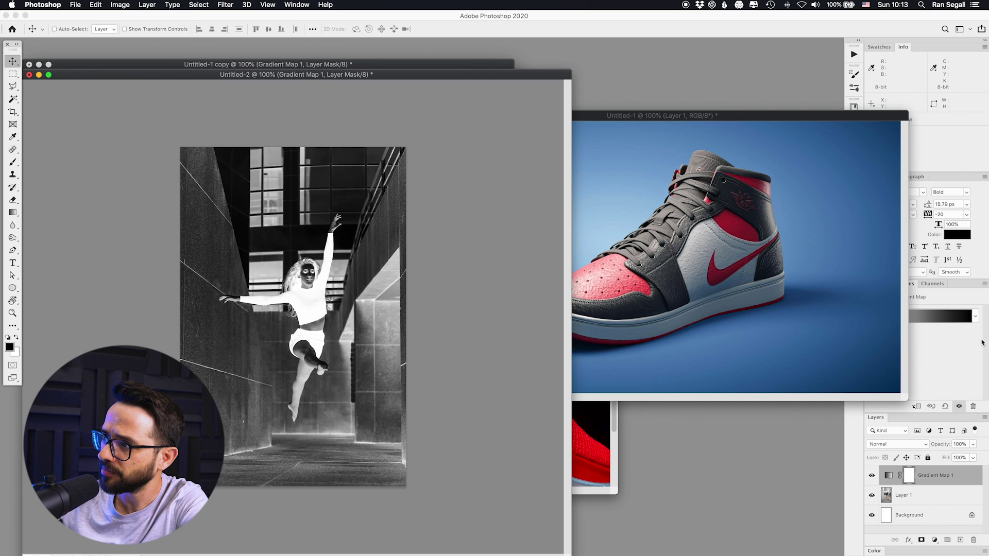
left_click_drag(788, 120, 646, 117)
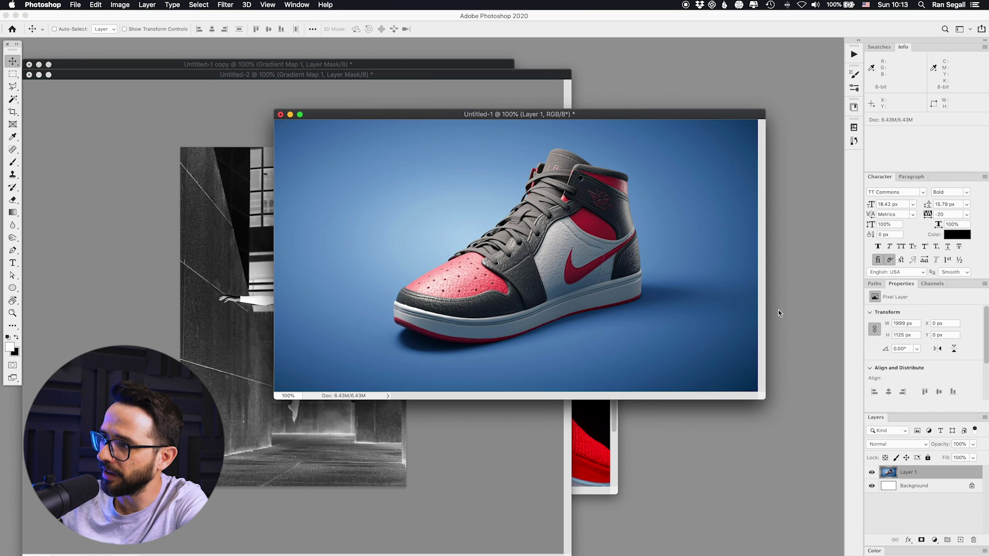
left_click(338, 94)
left_click(886, 322)
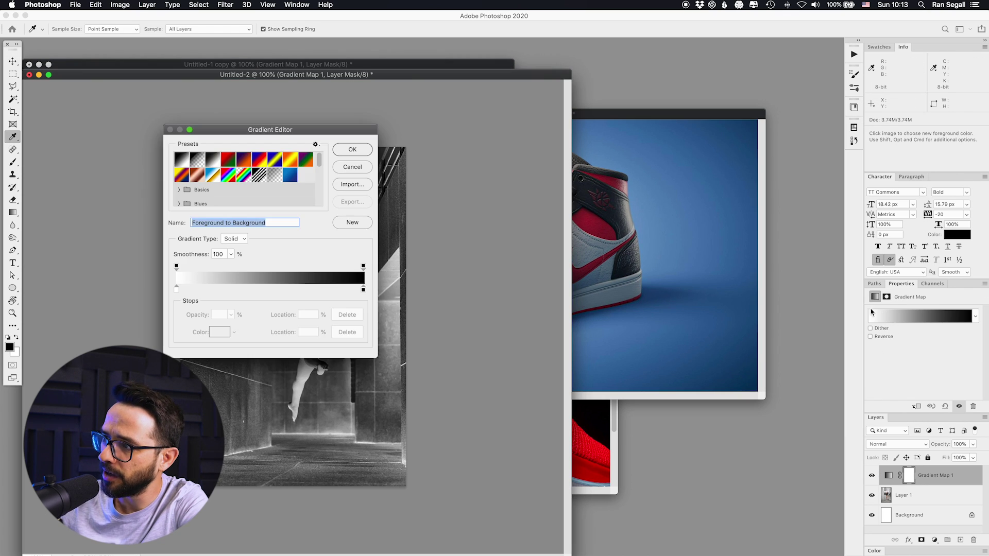
left_click(349, 172)
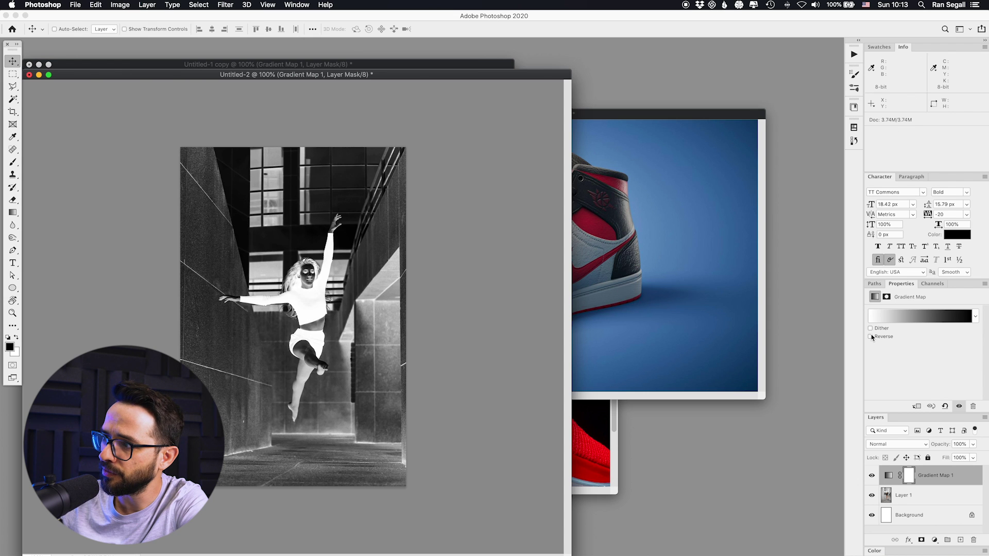
left_click(871, 337)
- Change the white stop of the dancer photo's gradient map to pale yellow fff2a7
left_click(893, 317)
left_click_drag(248, 137, 509, 143)
double_click(441, 304)
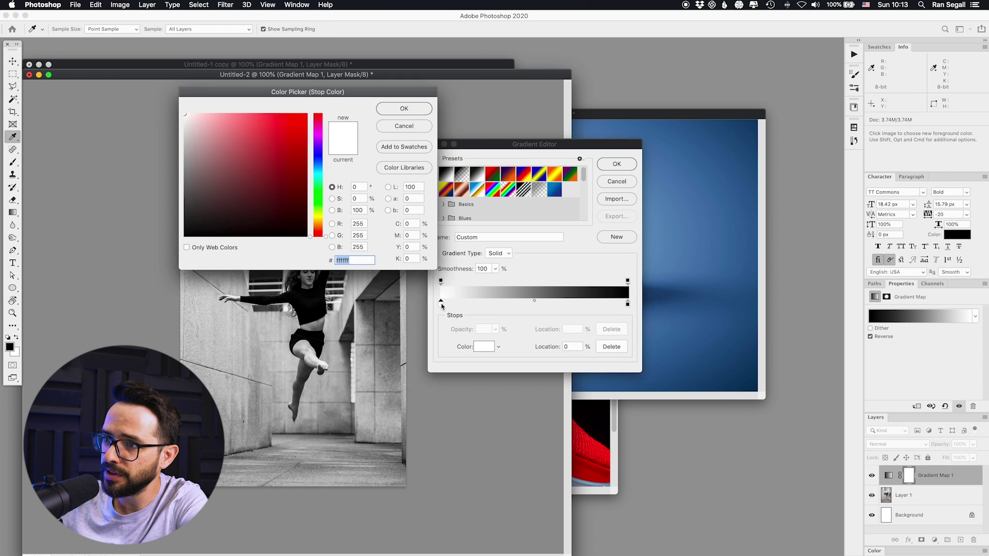
left_click(317, 216)
left_click_drag(318, 218, 318, 221)
left_click_drag(301, 116, 226, 114)
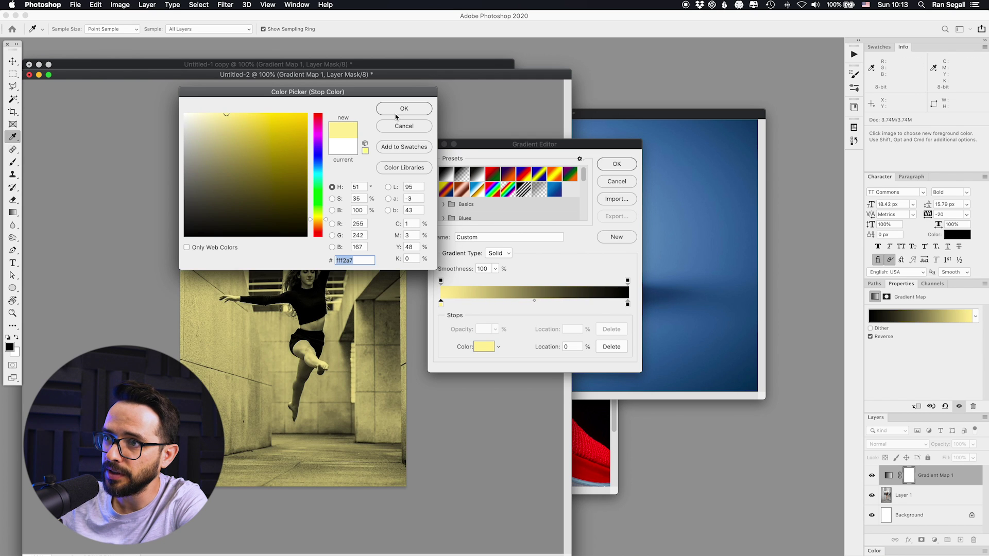
left_click(398, 109)
- Change the black stop of the dancer photo's gradient map to dark blue 334361
double_click(628, 304)
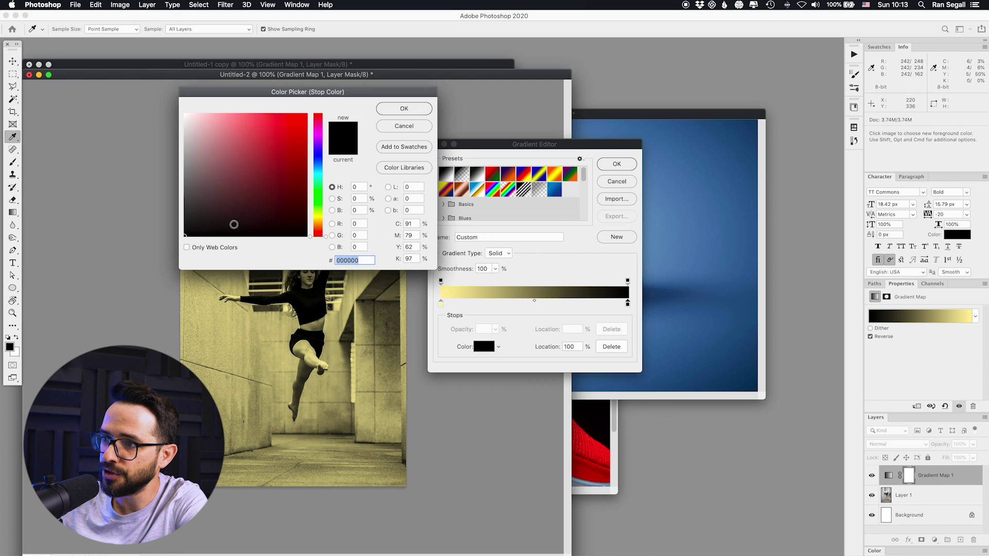
left_click(312, 181)
left_click_drag(312, 181, 311, 161)
mouse_move(267, 186)
left_mouse_down()
mouse_move(234, 196)
mouse_move(243, 189)
left_mouse_up()
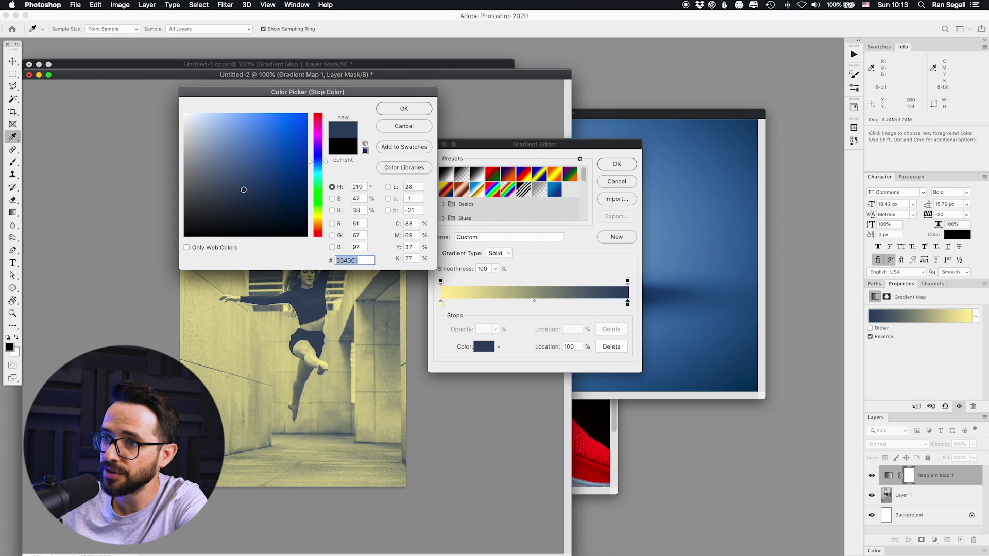
left_click(387, 108)
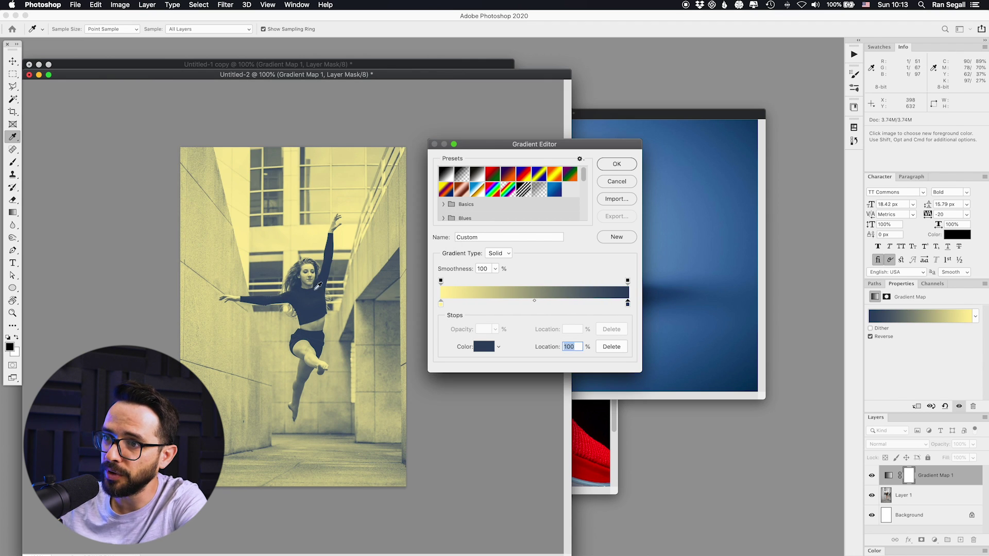
- Change the gradient map's pale yellow stop to muted blue 779db8 and apply the edited gradient
left_click(442, 305)
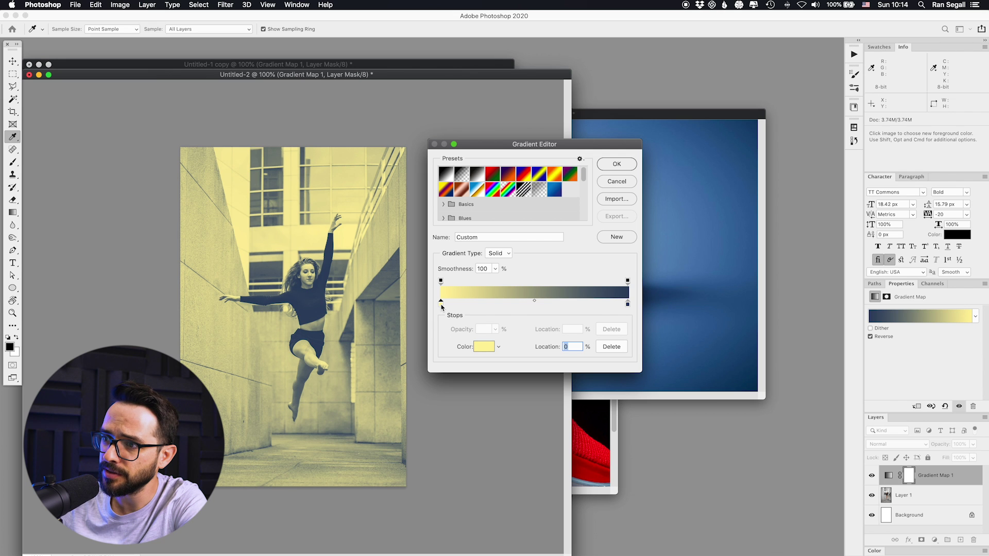
double_click(442, 305)
left_click(319, 168)
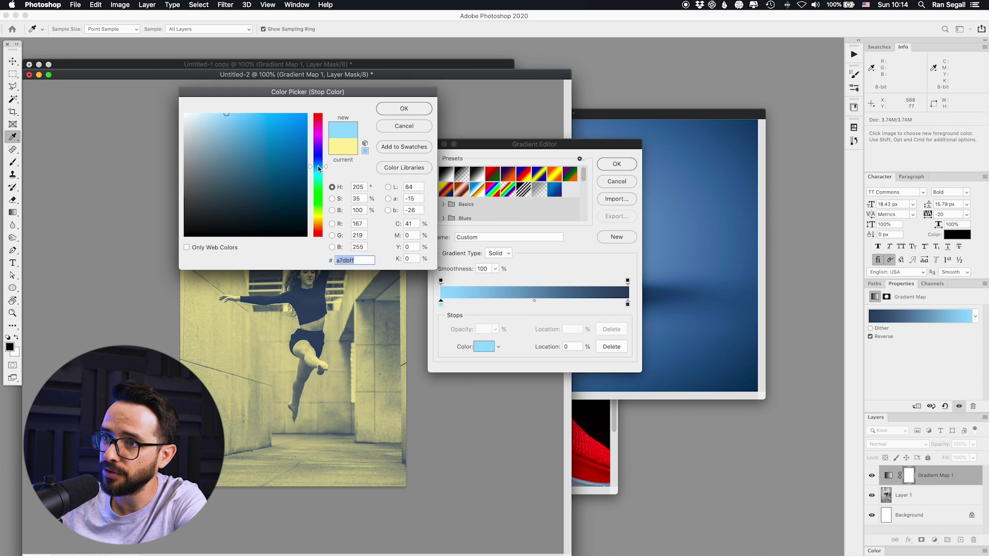
left_click(227, 147)
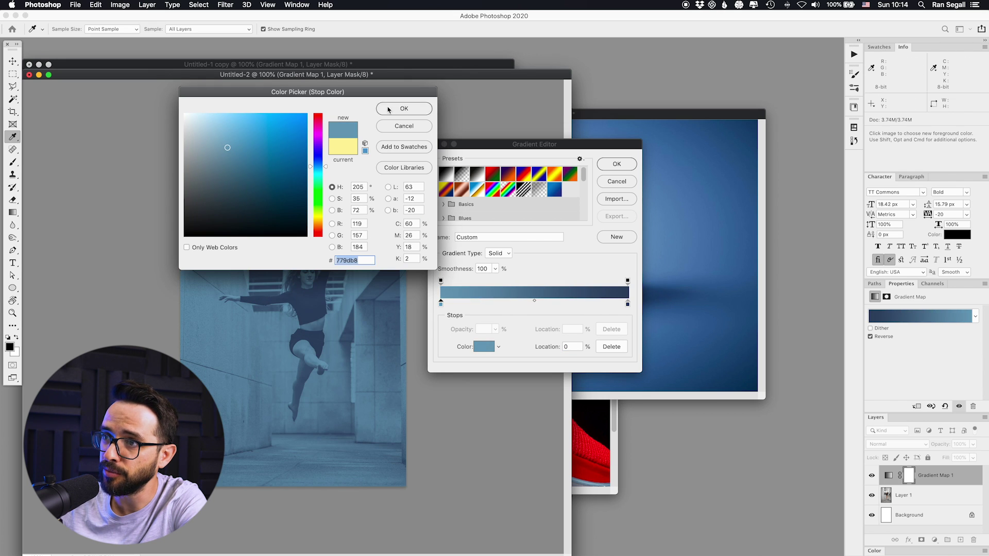
left_click(390, 108)
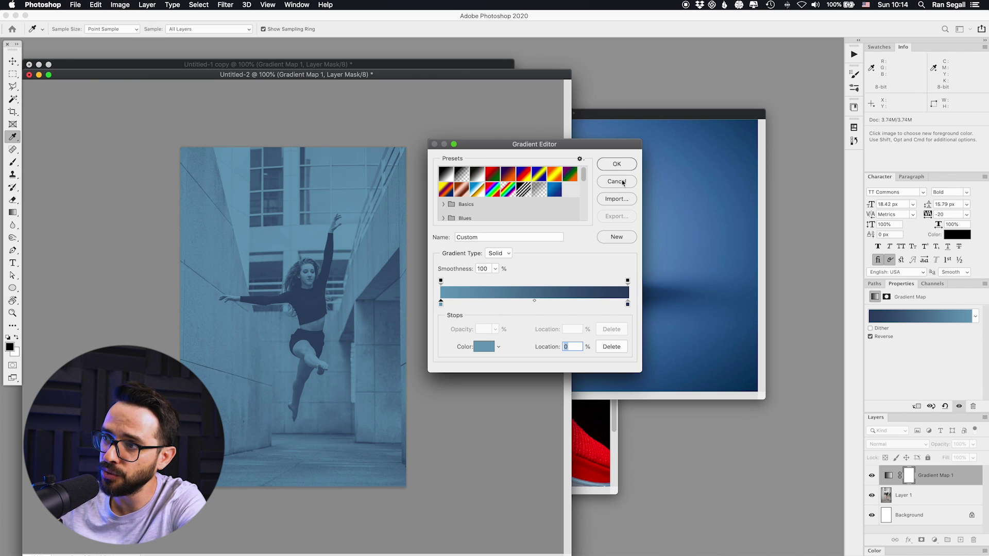
key("Return")
- Add the white text "This is my title" over the upper part of the dancer photo and scale it to about 778%
key("t")
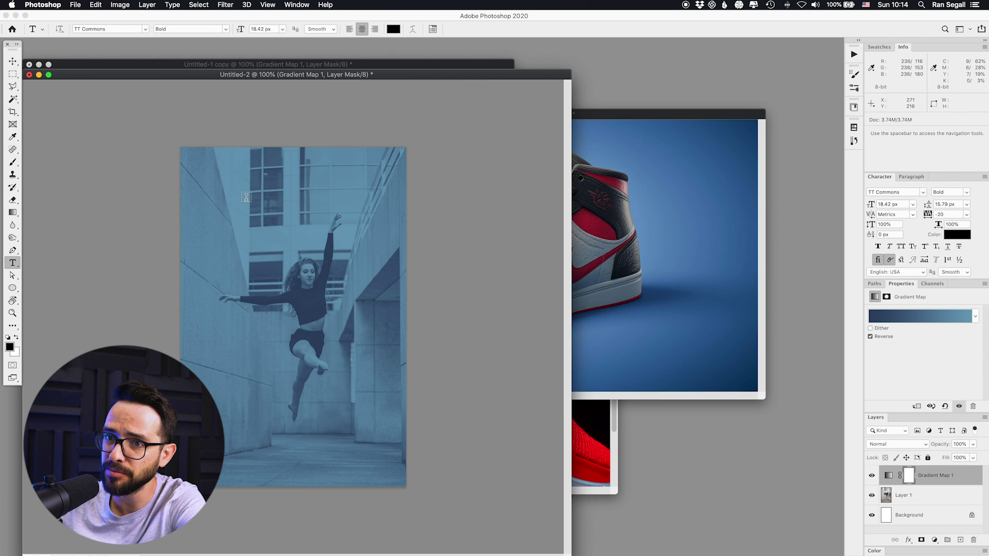
key("x")
left_click(243, 199)
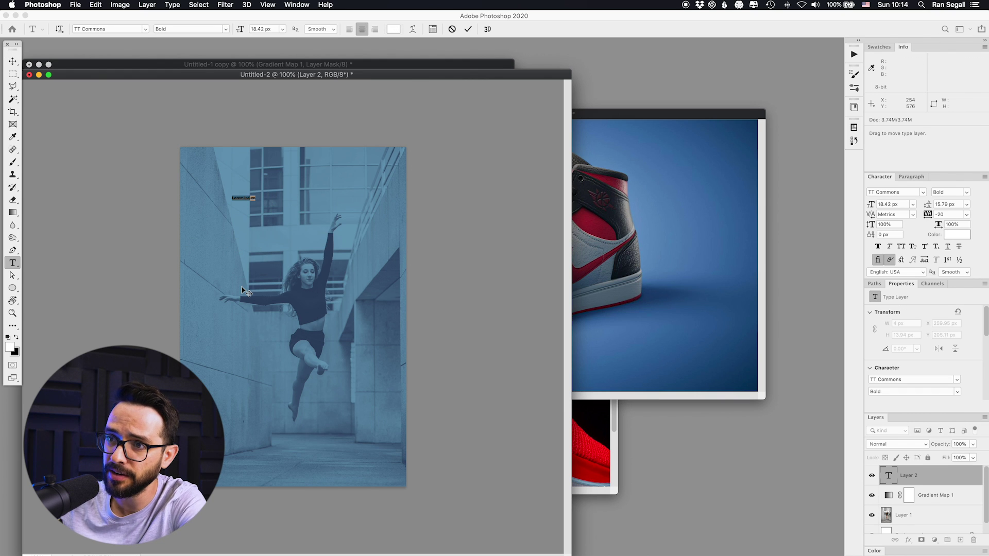
type("This is my title")
key("super+Return")
key("super+t")
left_click_drag(268, 204, 431, 234)
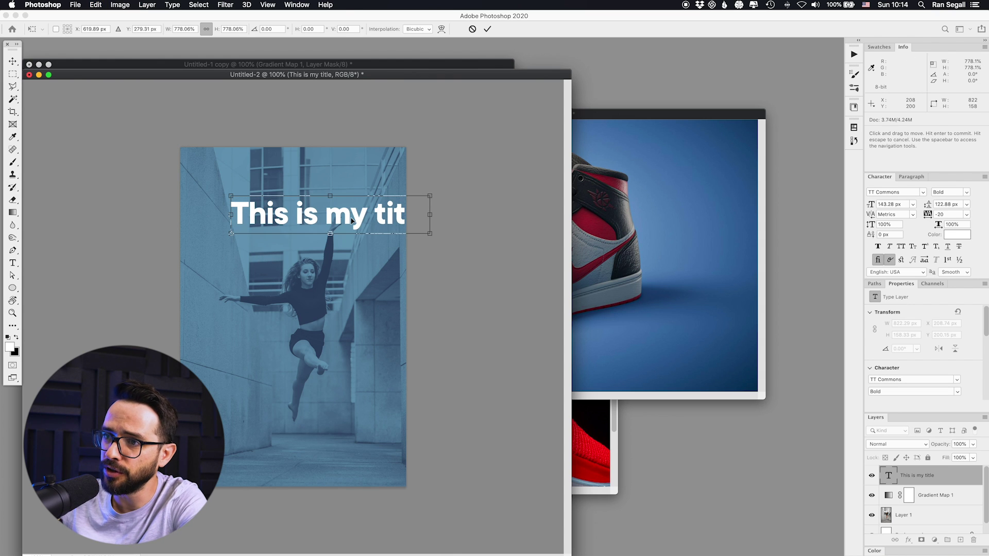
key("Return")
- Reposition the title, break it into two lines after "This is", and enlarge it to about 190 px
left_click_drag(361, 219, 331, 206)
left_click(298, 196)
key("BackSpace")
key("Return")
key("super+Return")
key("v")
key("super+t")
left_click_drag(355, 248, 372, 257)
key("Return")
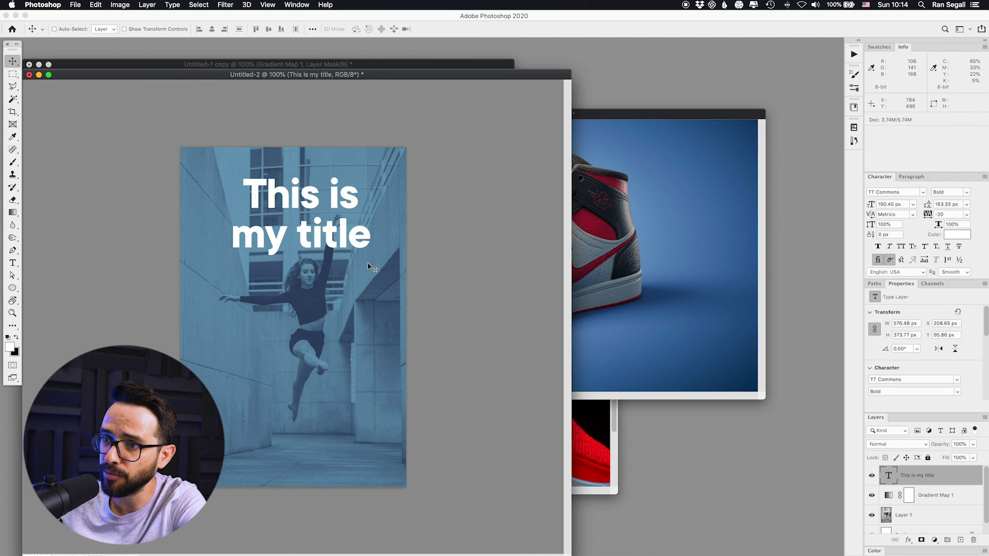
- Move the title down over the dancer's body and compare its legibility with the gradient map hidden and shown
left_click(872, 497)
left_click_drag(299, 202, 299, 333)
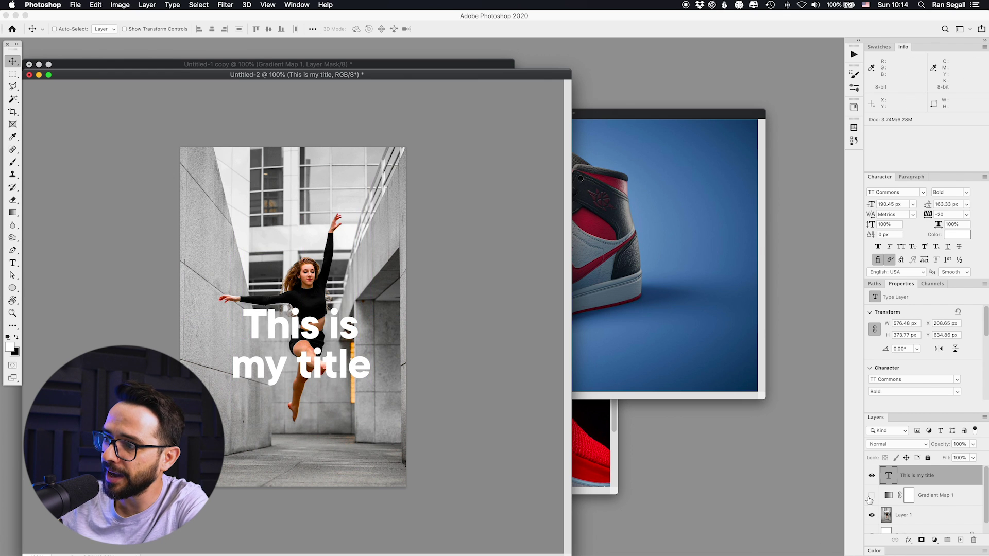
left_click(871, 496)
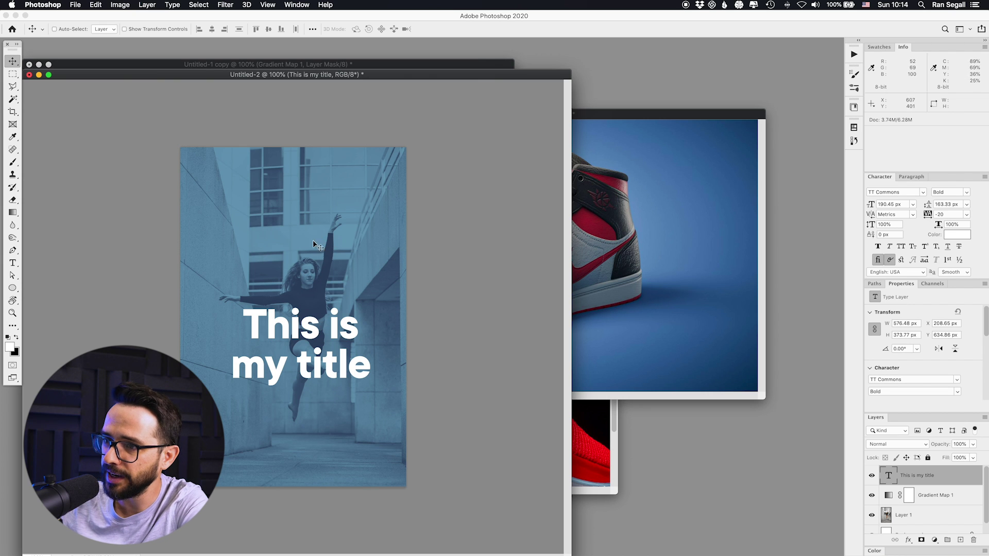
mouse_move(282, 336)
left_mouse_down()
mouse_move(282, 293)
mouse_move(283, 325)
left_mouse_up()
key("cmd+z")
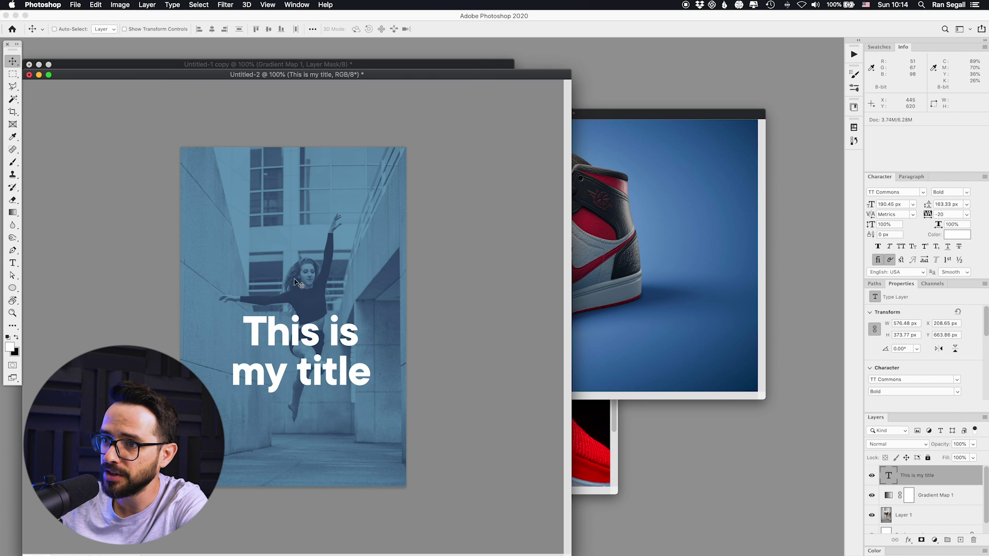